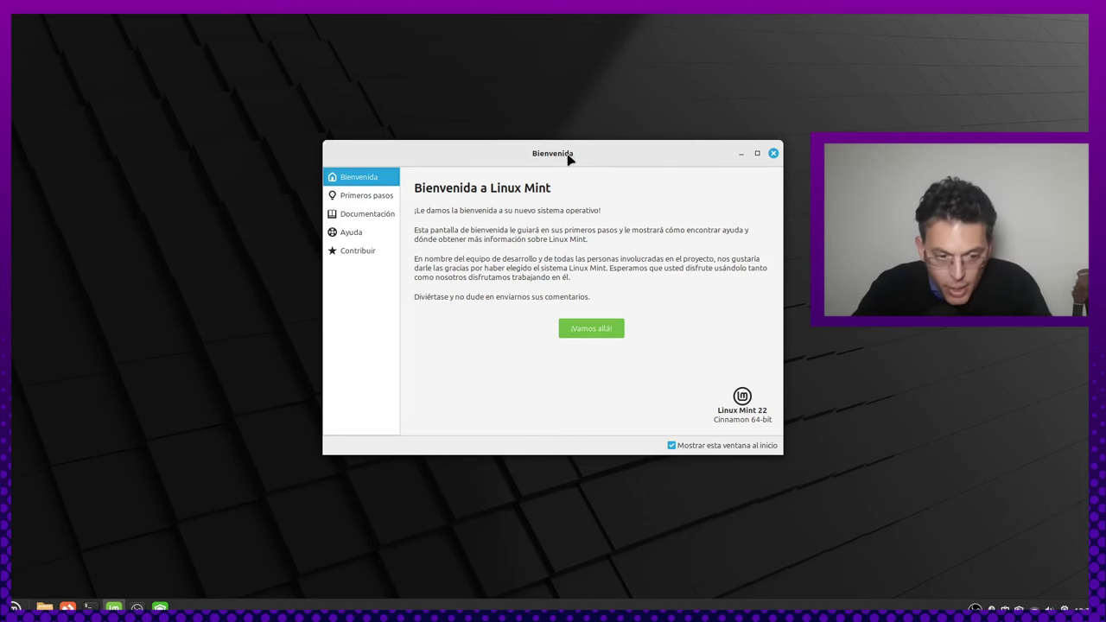
Step: Open the Update Manager and accept its welcome page
left_click(160, 608)
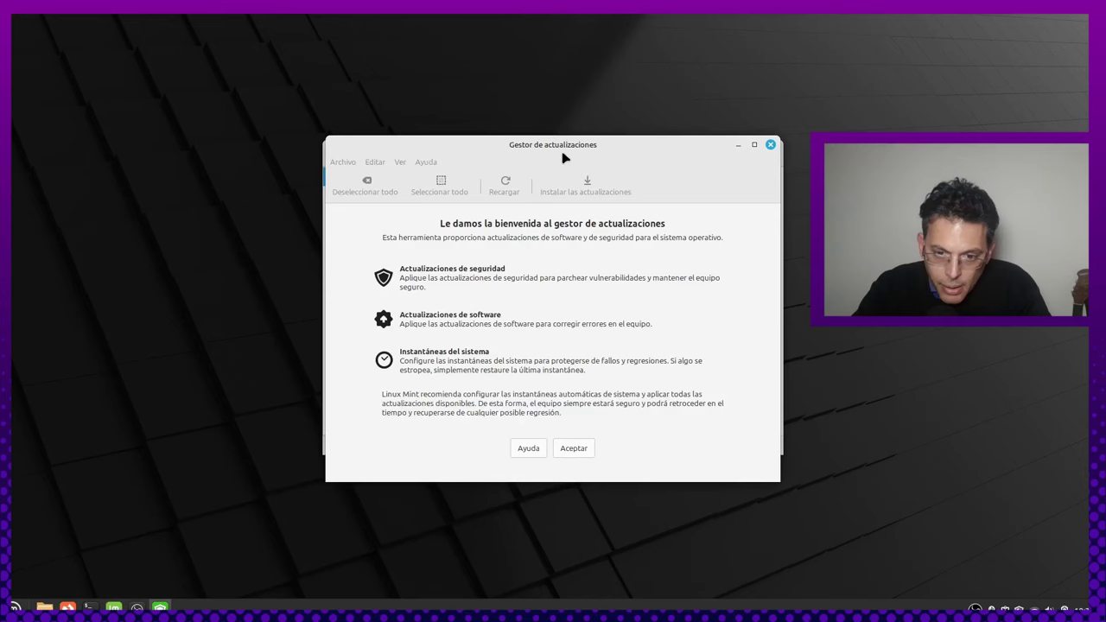
left_click_drag(564, 158, 542, 161)
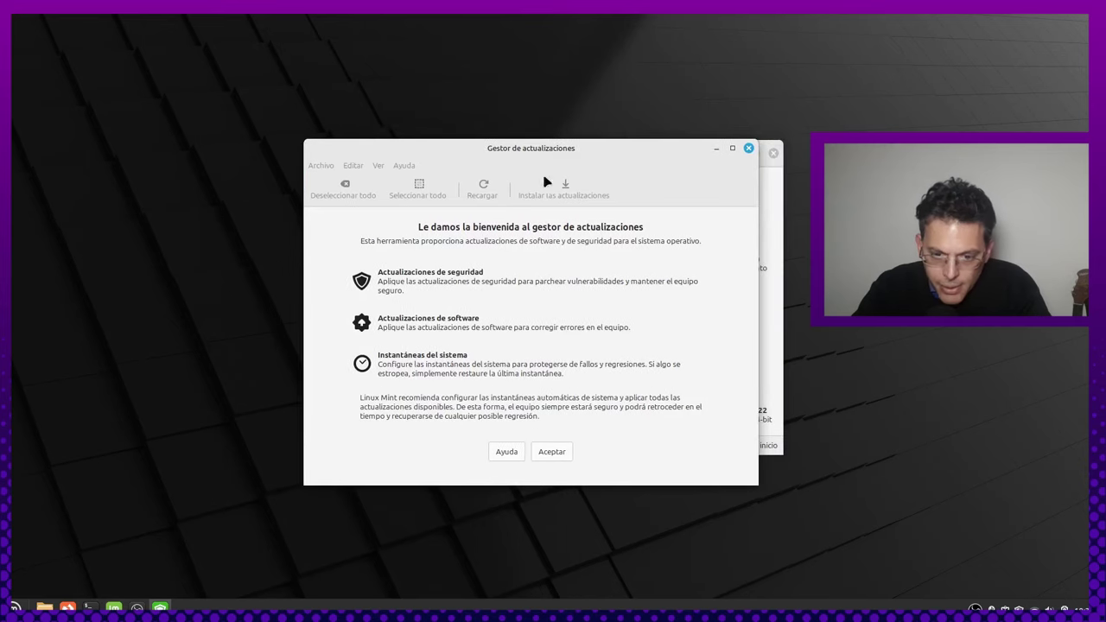
left_click(553, 452)
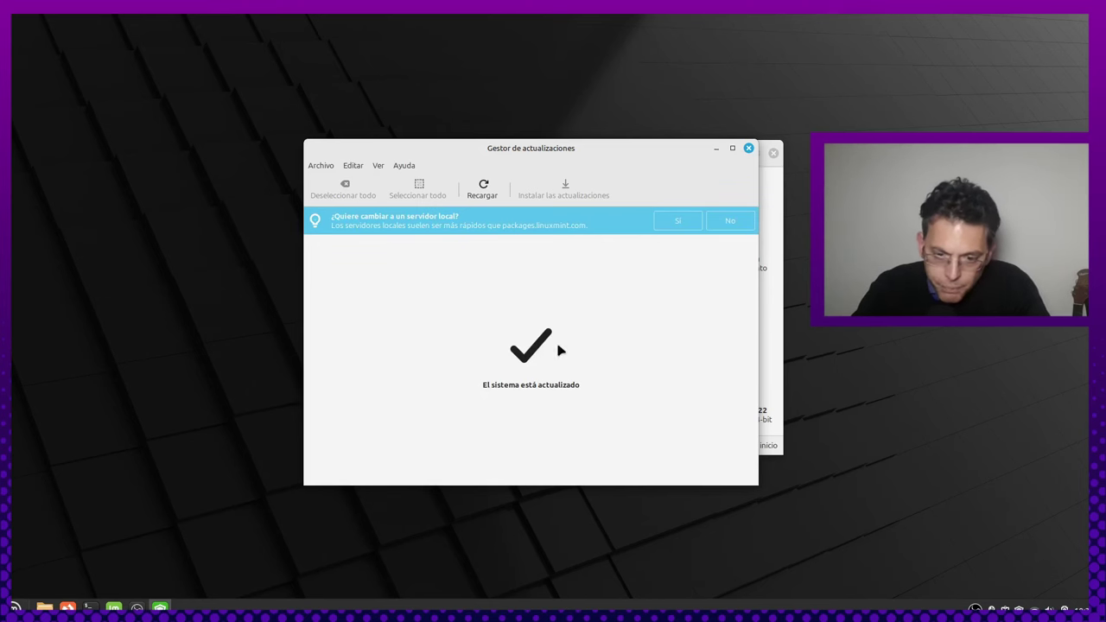
Step: Decline the switch to a local server, refresh the list of available updates and close the Update Manager
left_click(747, 222)
left_click(486, 197)
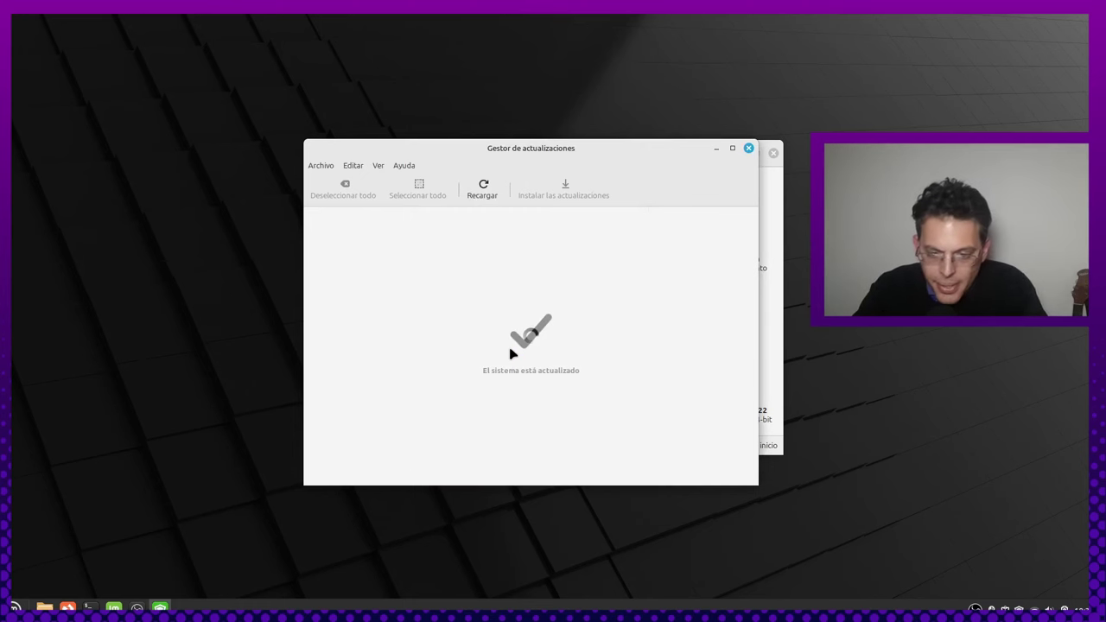
left_click(750, 148)
Step: From the welcome screen's first steps, open the desktop colours, choose the solid light blue beside the current colour and close the theme settings
left_click_drag(561, 164, 456, 160)
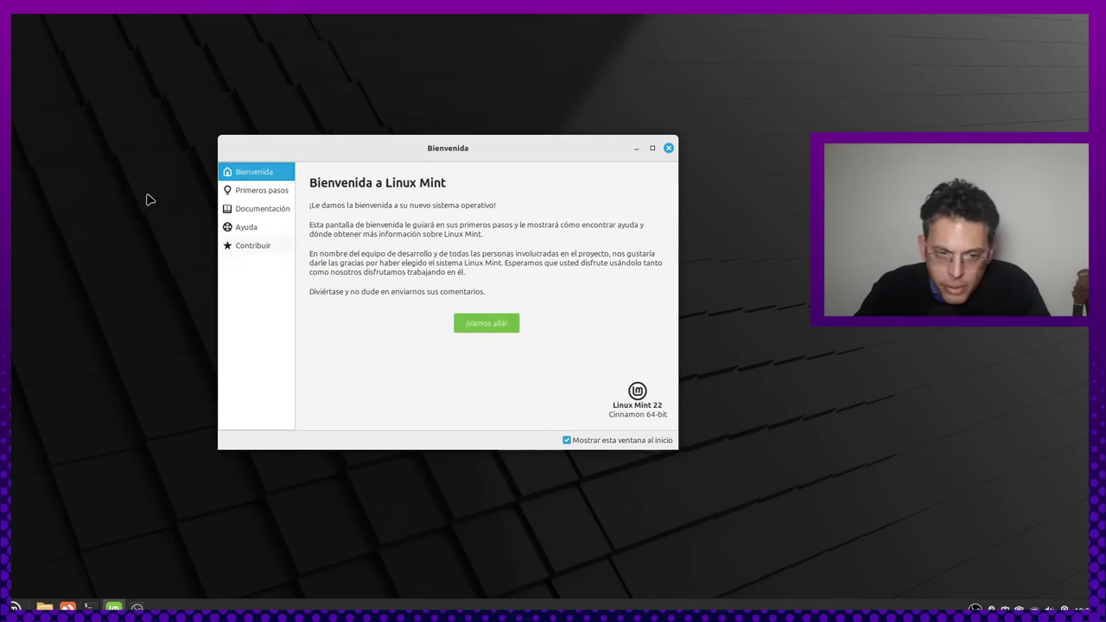
left_click(497, 323)
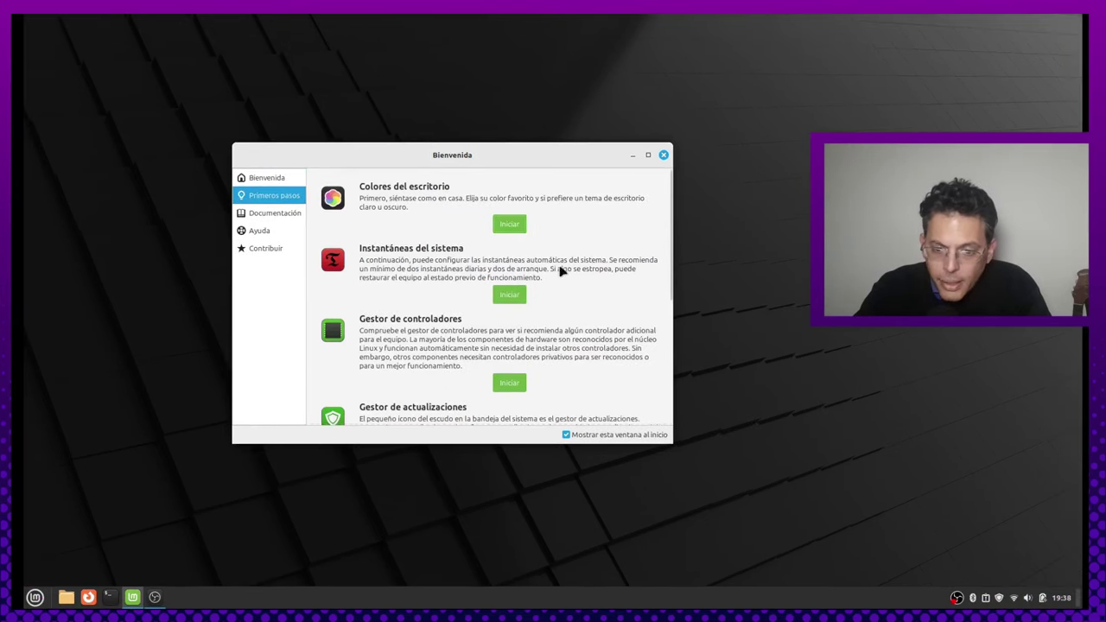
scroll(565, 277, "down", 3)
scroll(567, 279, "up", 3)
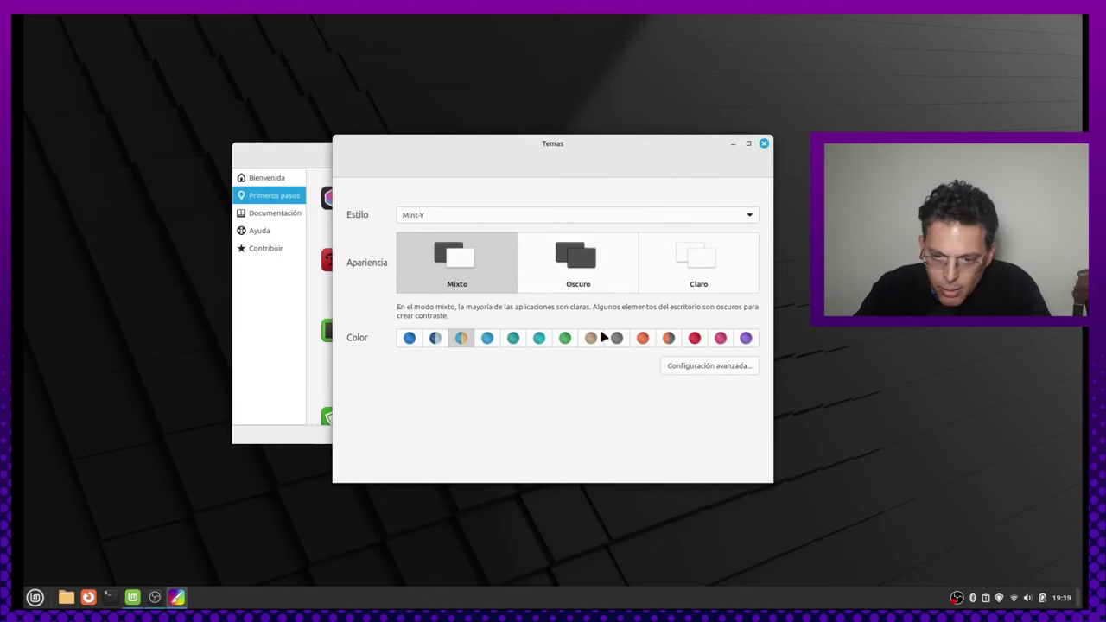
left_click(488, 340)
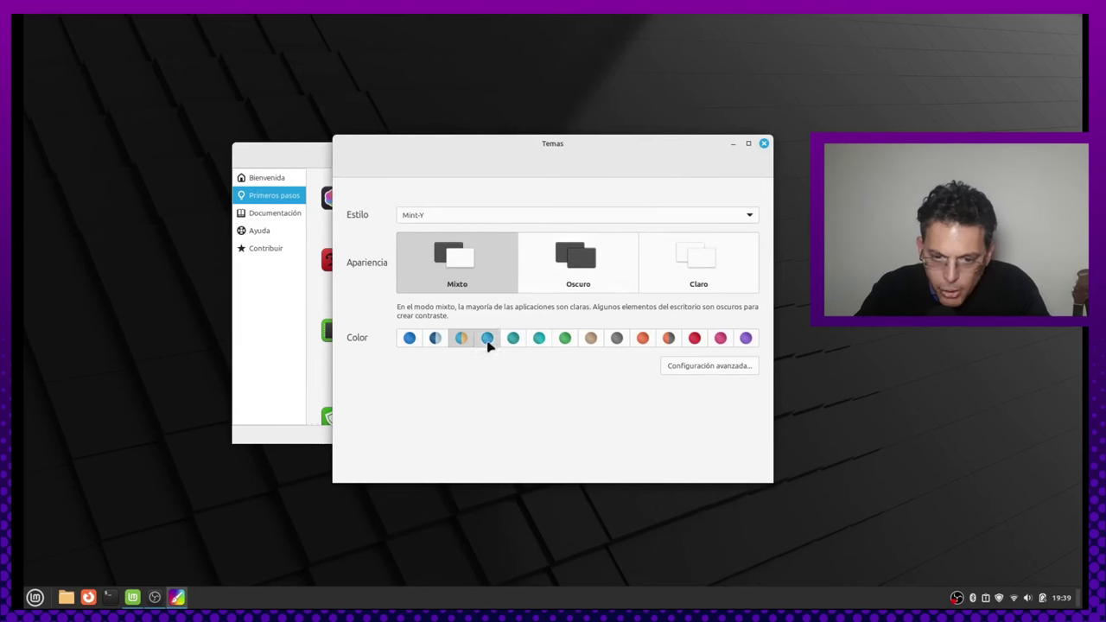
left_click(764, 144)
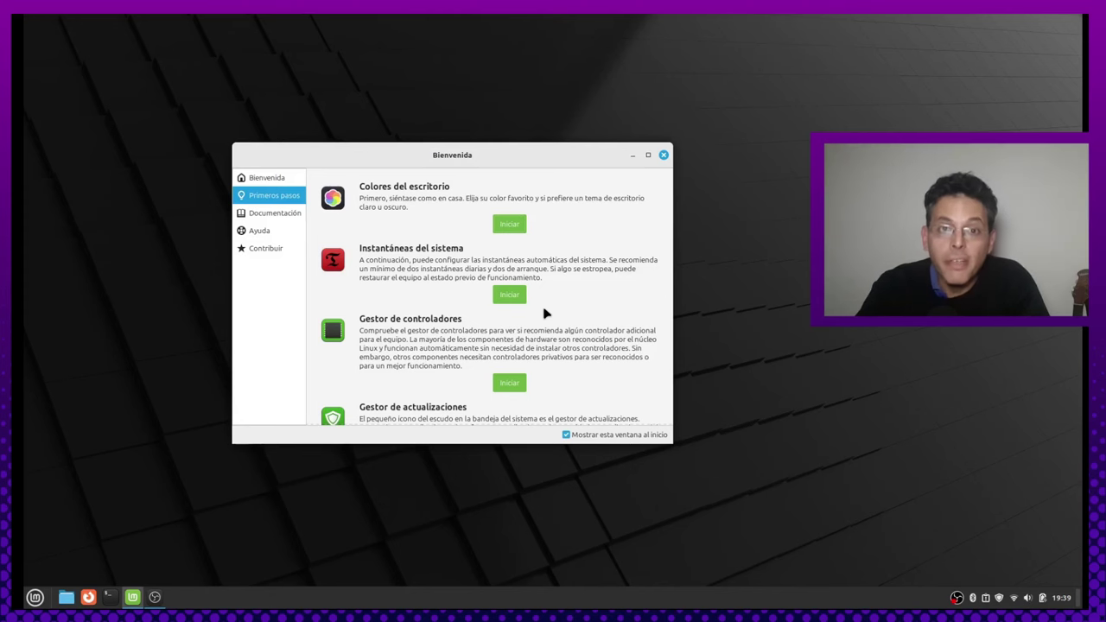
Step: Check in the Driver Manager whether the computer needs additional drivers, then close it
scroll(545, 314, "down", 2)
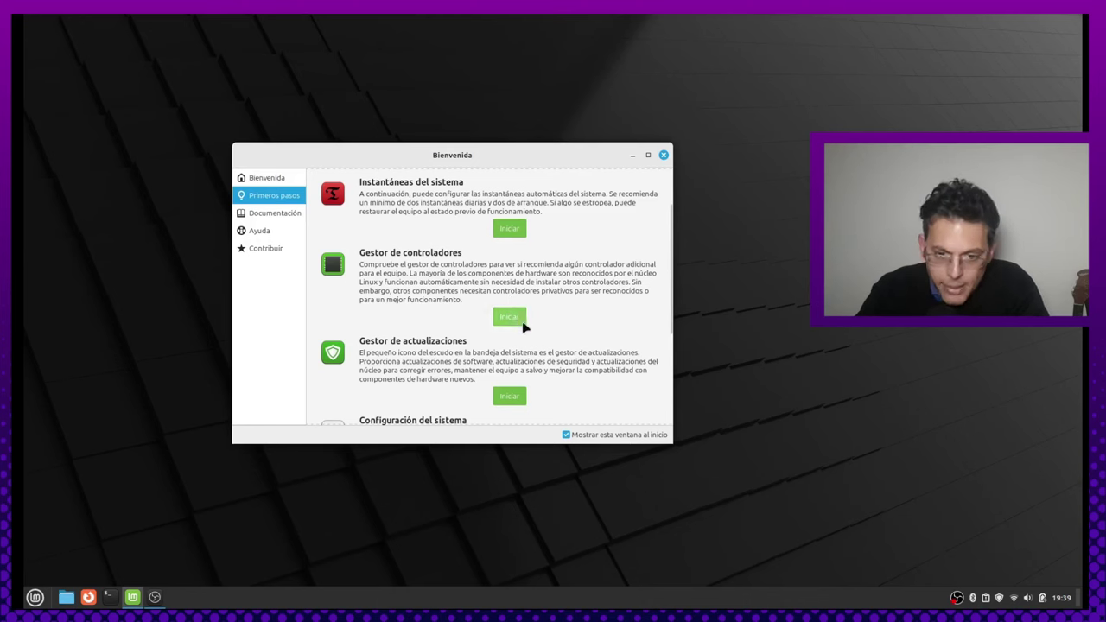
left_click(522, 321)
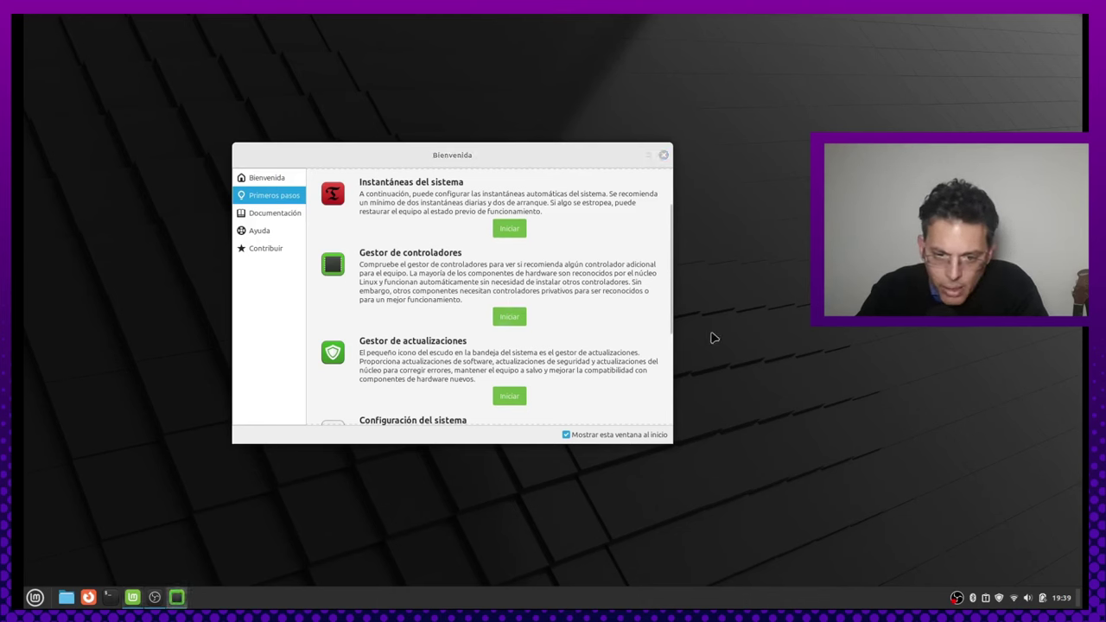
left_click_drag(562, 178, 247, 78)
left_click_drag(552, 155, 689, 231)
scroll(718, 437, "down", 2)
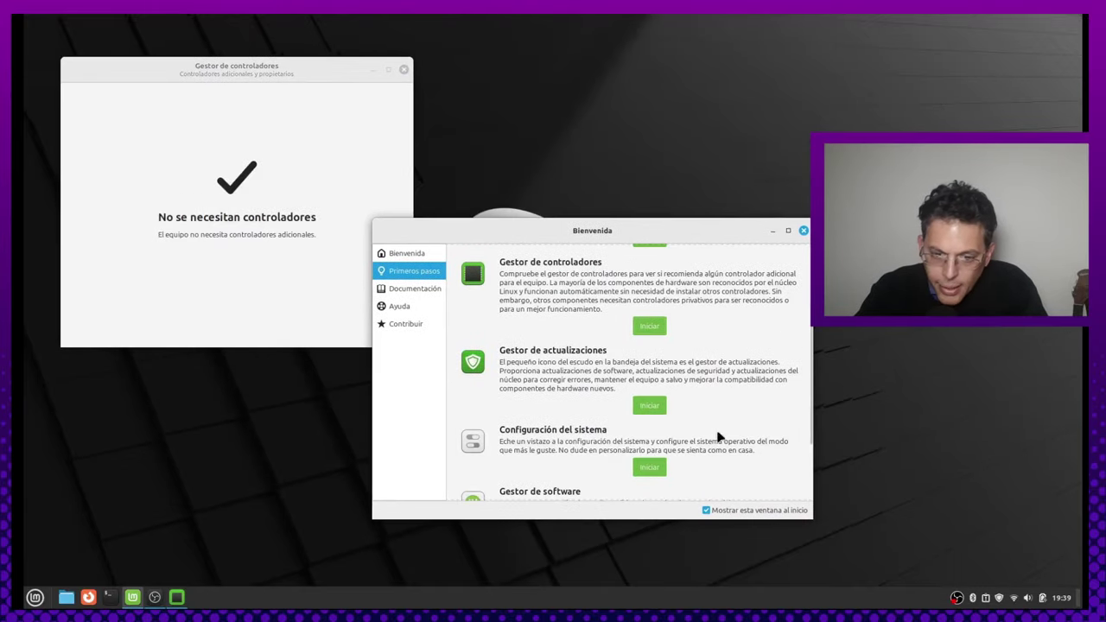
left_click(181, 217)
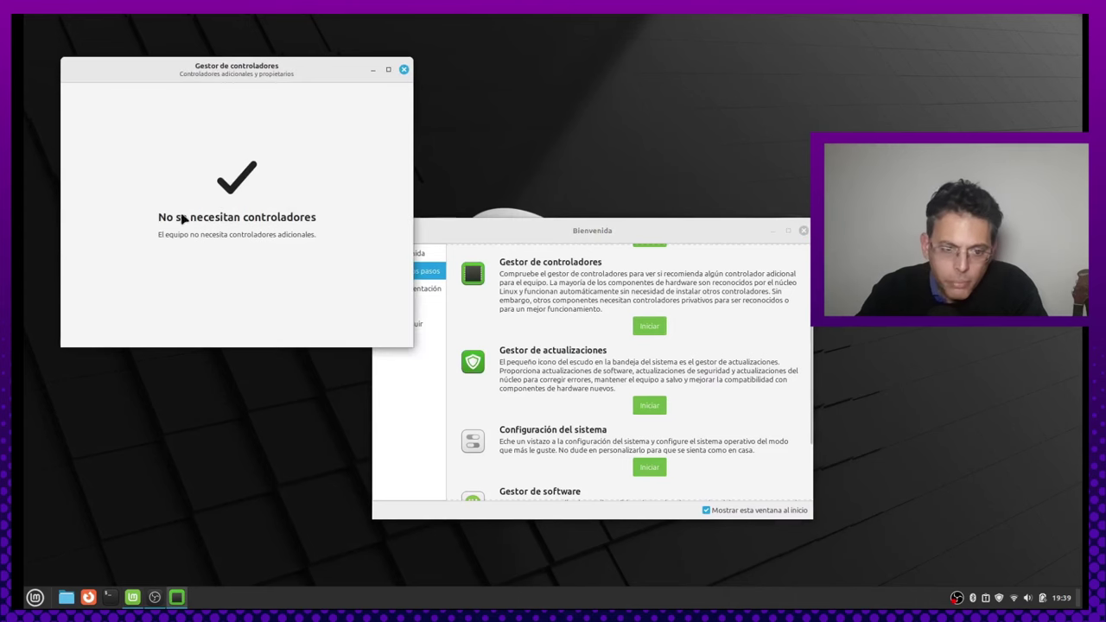
left_click(404, 70)
Step: Open the system settings from the first steps and enlarge their window to show more categories
left_click_drag(703, 228, 510, 183)
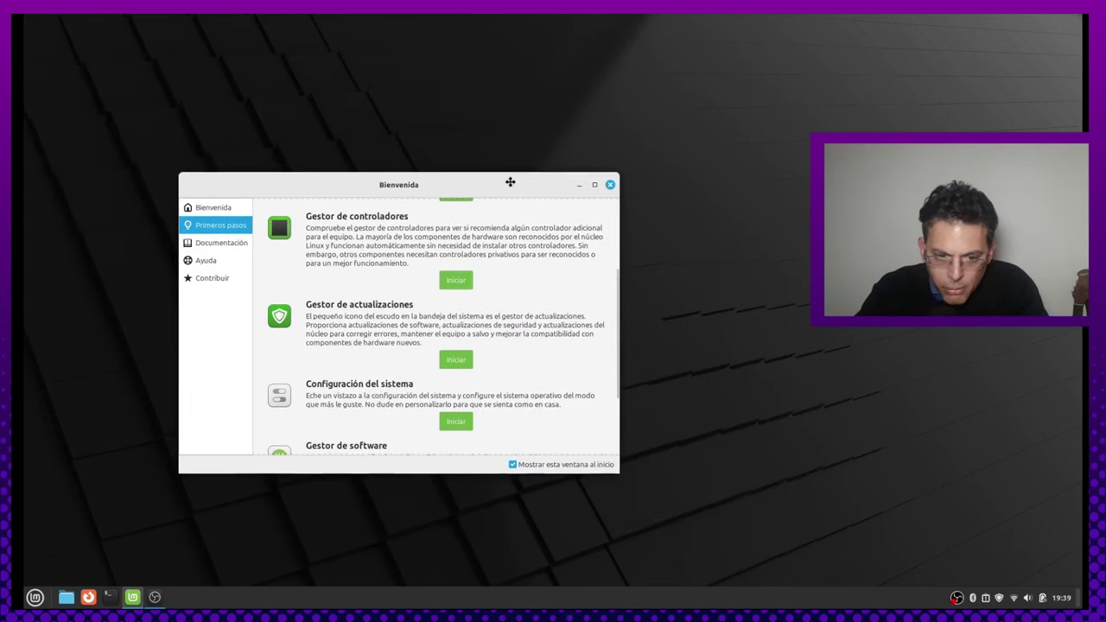
scroll(490, 380, "down", 2)
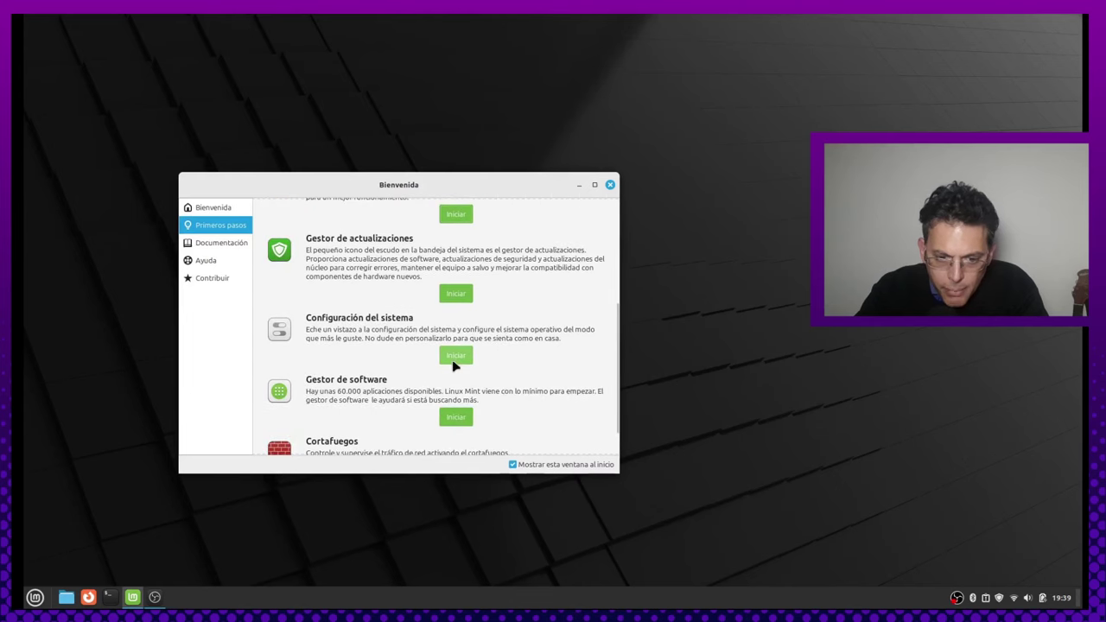
scroll(469, 388, "down", 1)
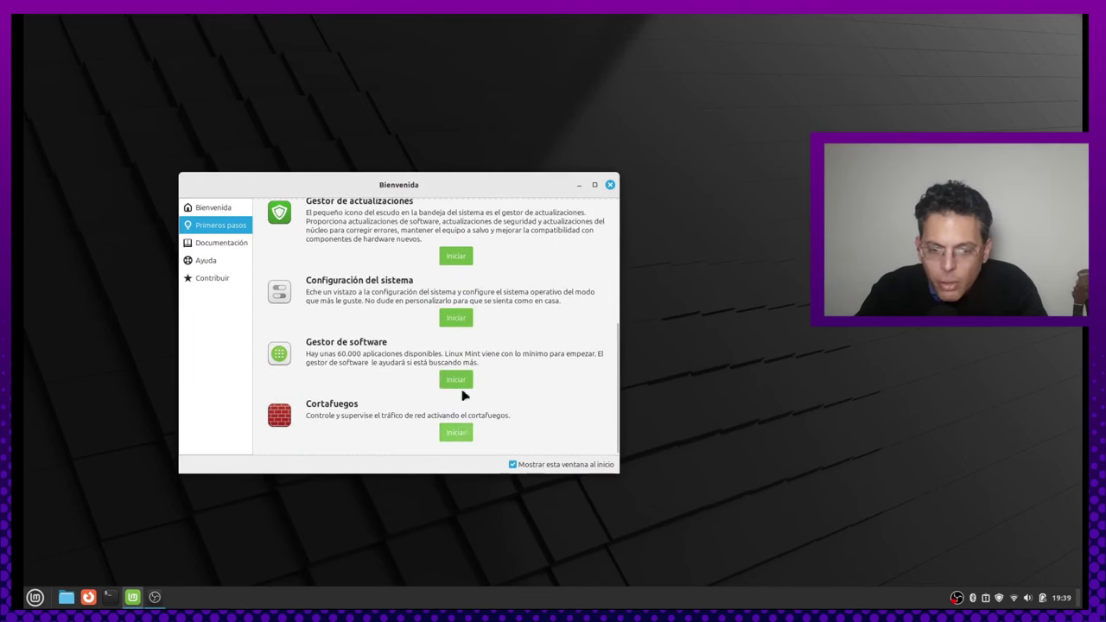
left_click(456, 318)
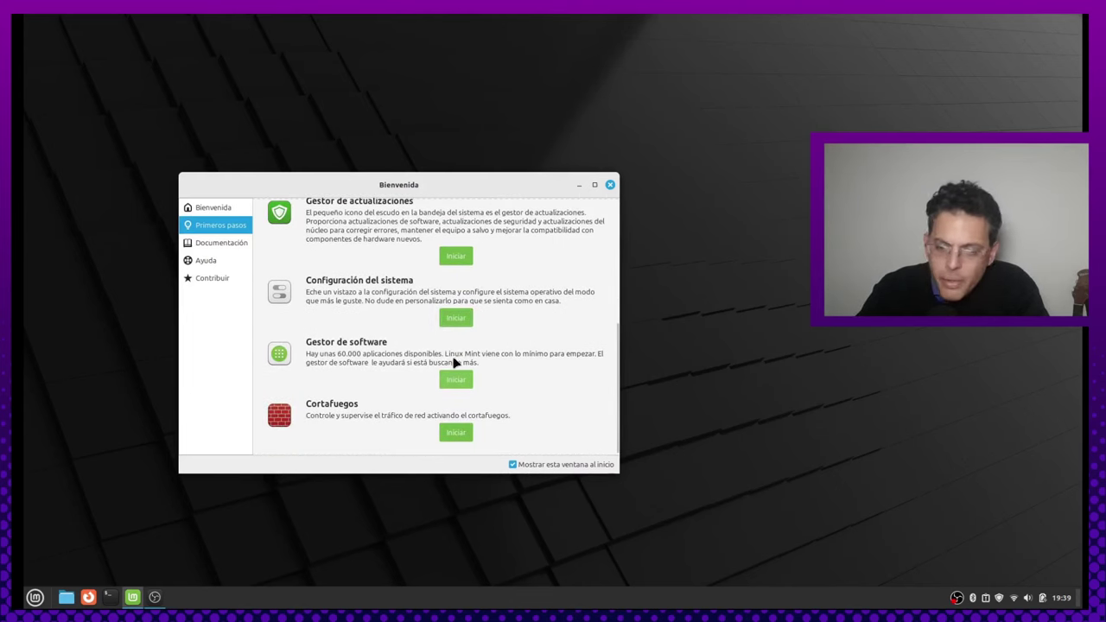
left_click_drag(717, 142, 445, 51)
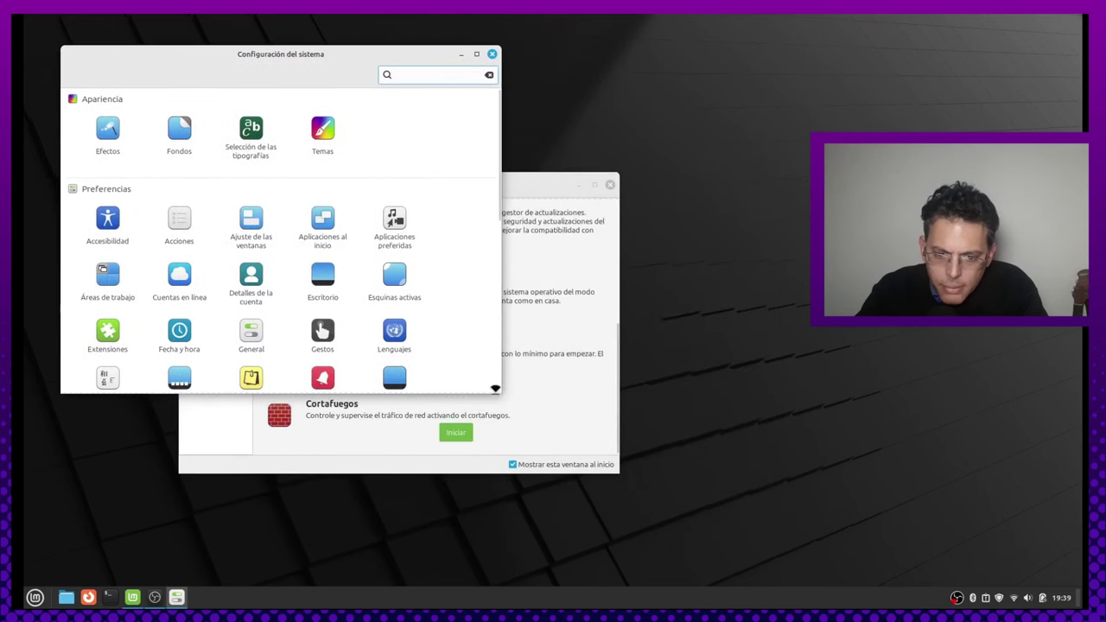
left_click_drag(497, 395, 794, 555)
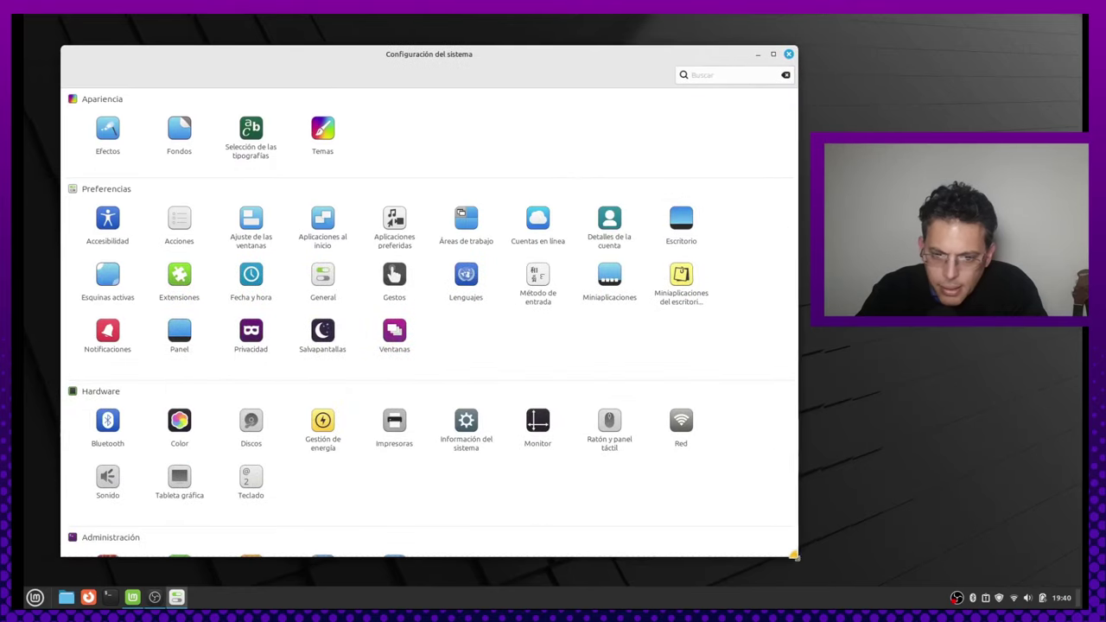
Step: Open the desktop background settings and select the Wilma image collection
left_click(180, 134)
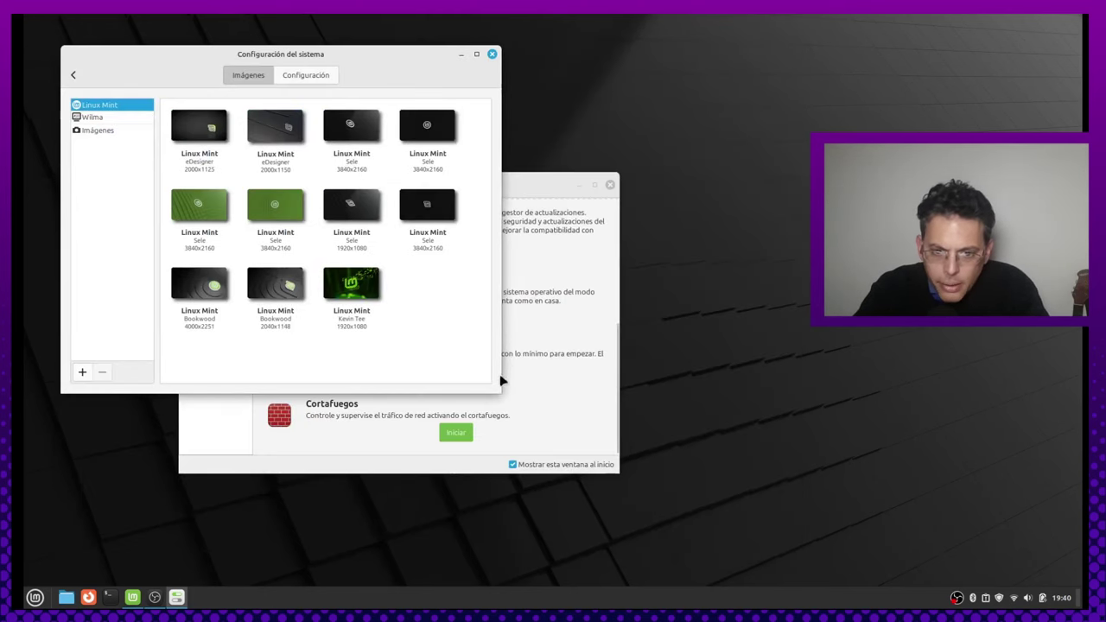
left_click(477, 54)
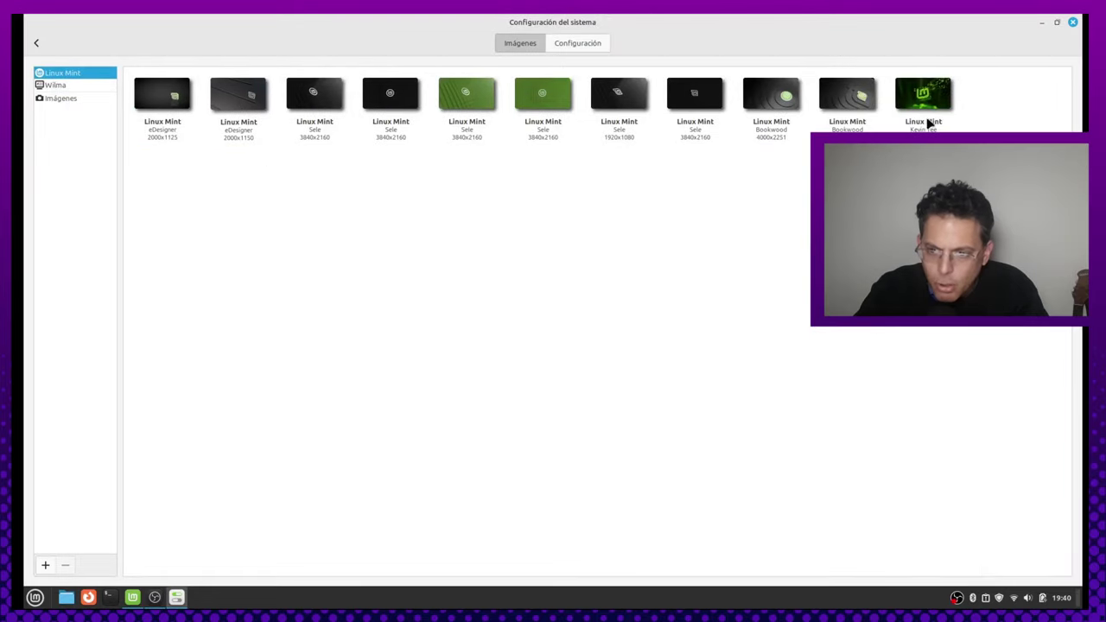
left_click(48, 85)
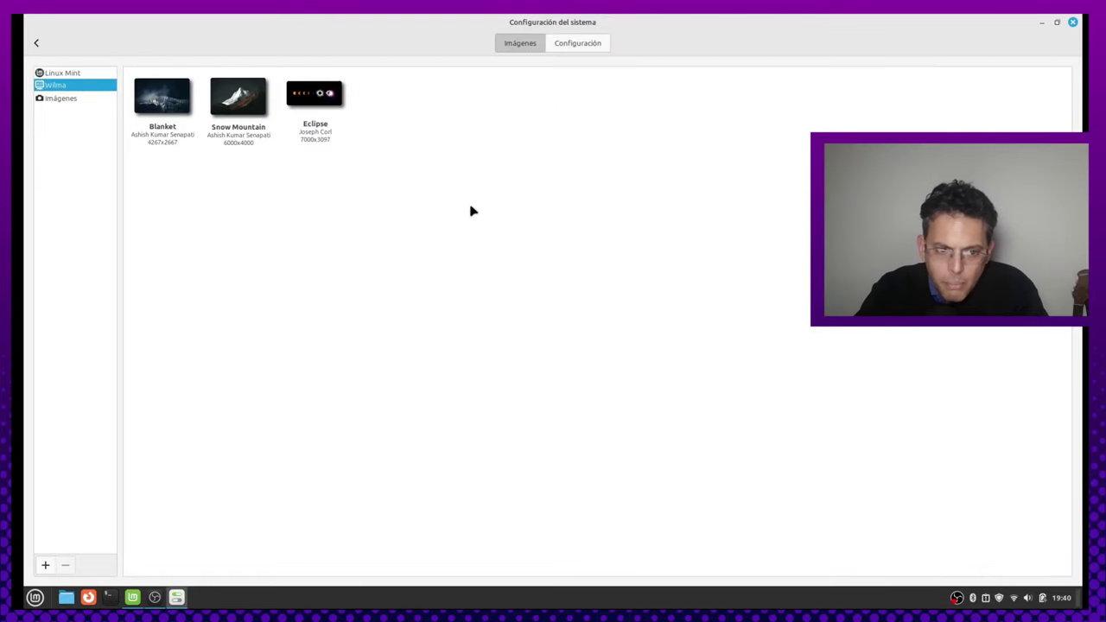
left_click(1058, 23)
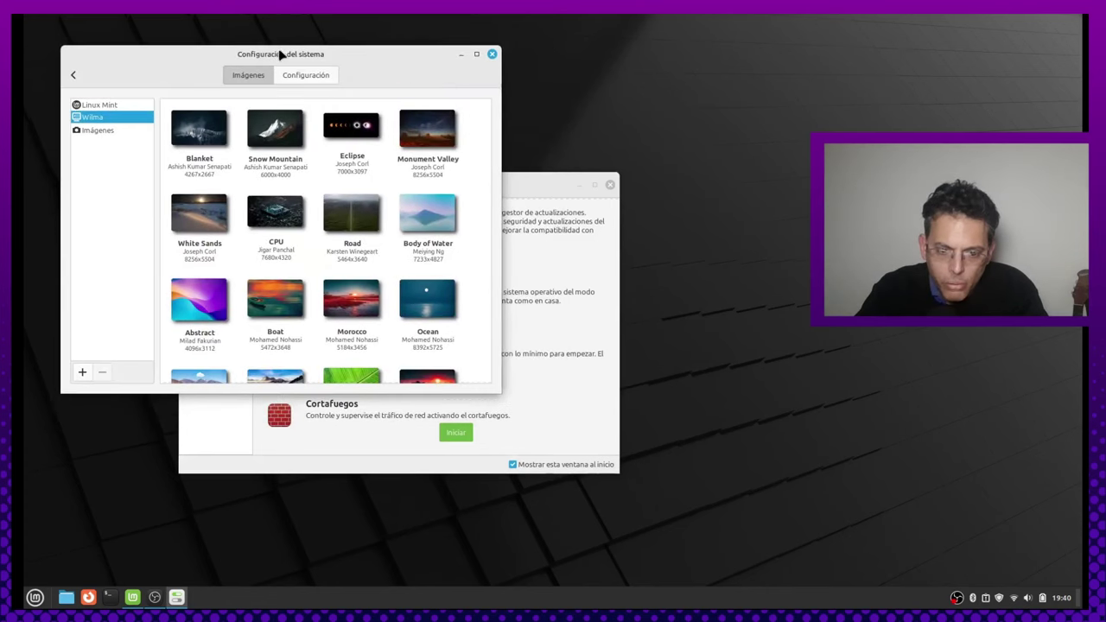
Step: Try the Blanket image as desktop background and reposition the settings window to see the wallpaper
left_click_drag(281, 54, 402, 152)
left_click(320, 233)
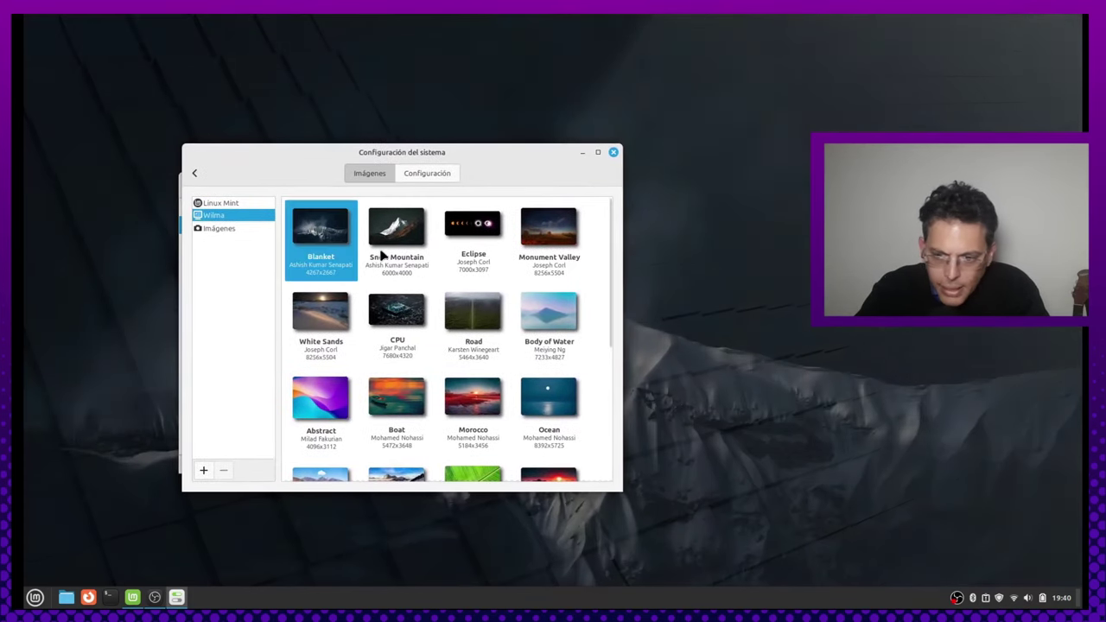
left_click_drag(363, 194, 421, 180)
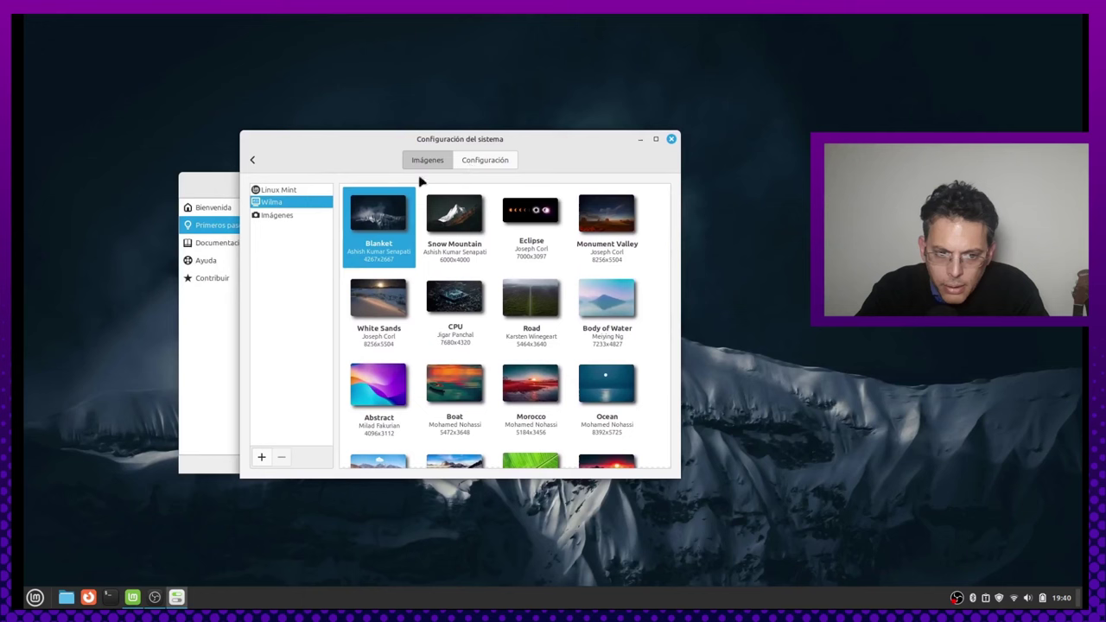
left_click(218, 187)
left_click(581, 186)
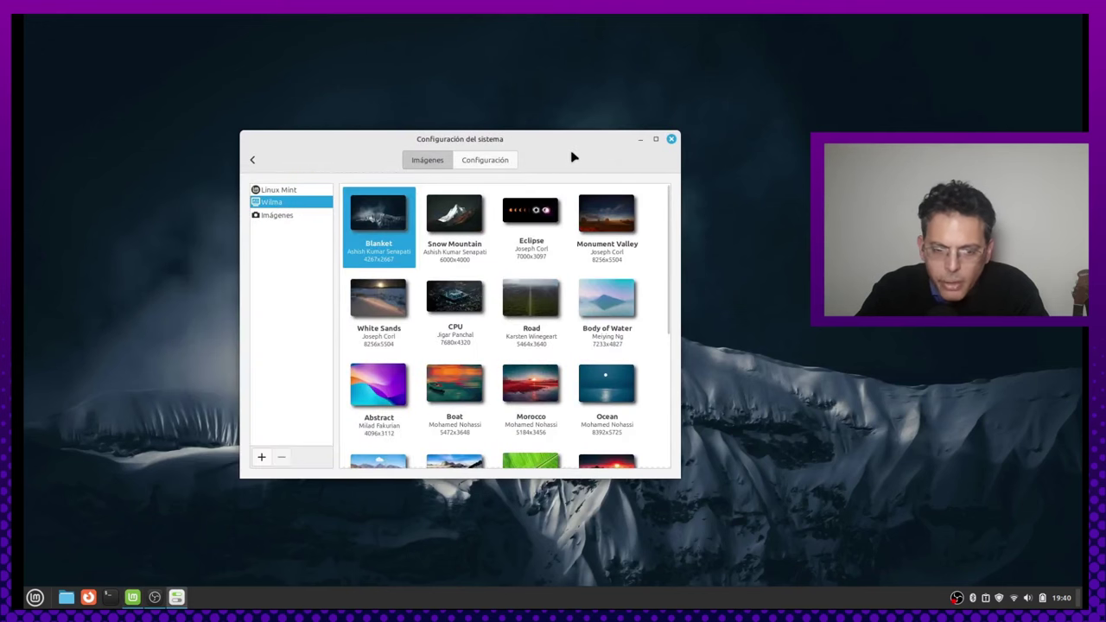
left_click_drag(555, 167, 469, 197)
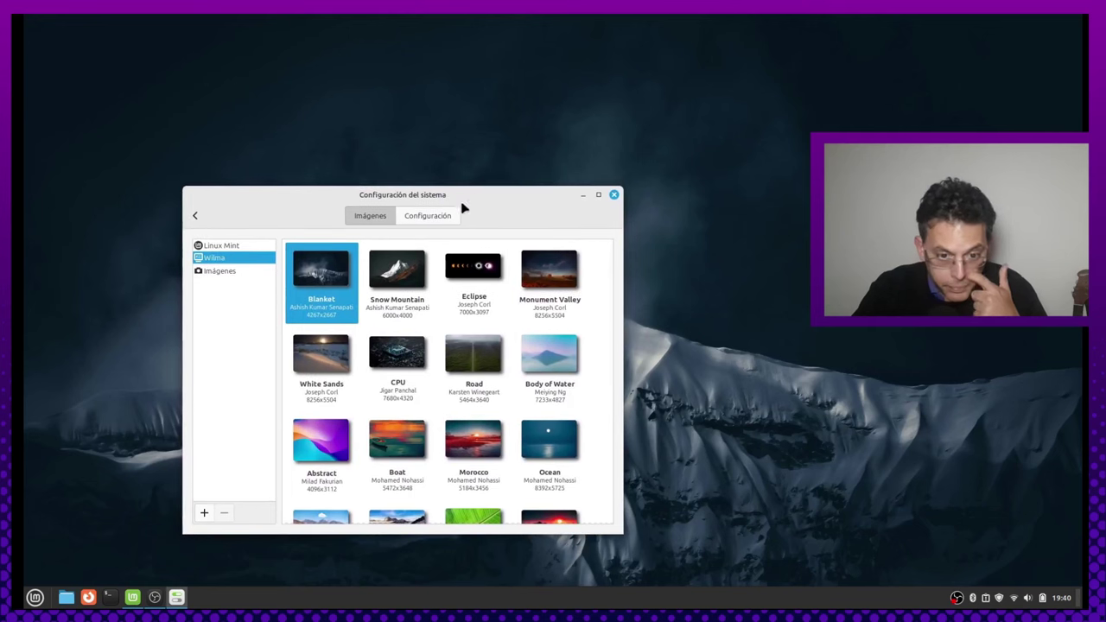
Step: Try out the Snow Mountain, Eclipse, Monument Valley, White Sands, CPU, Road and Abstract wallpapers one after another
left_click(418, 259)
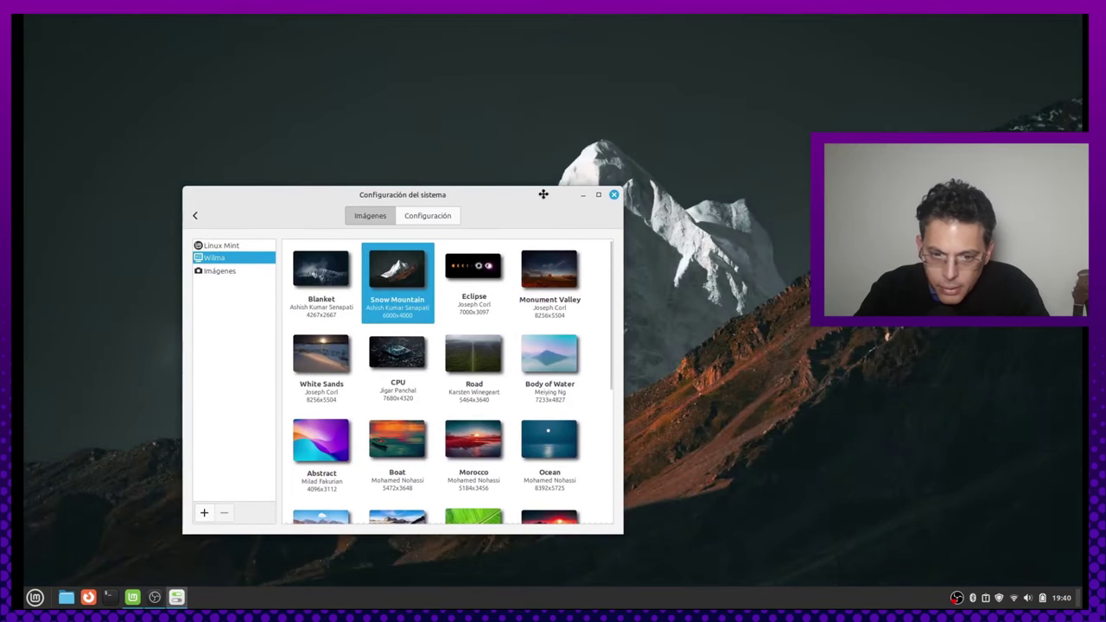
left_click(500, 261)
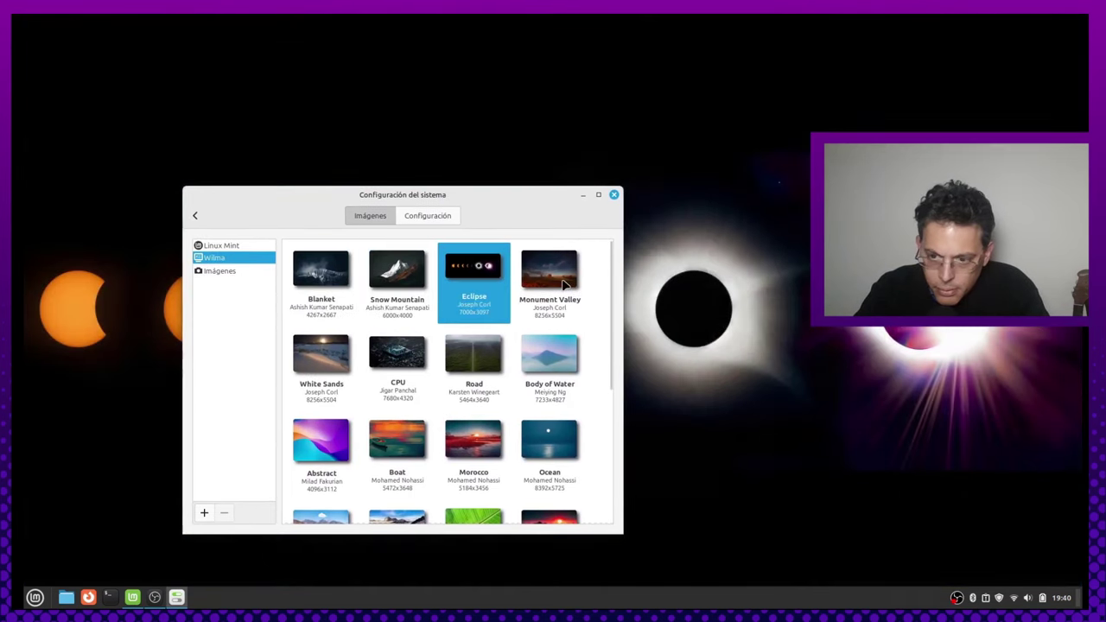
left_click(562, 278)
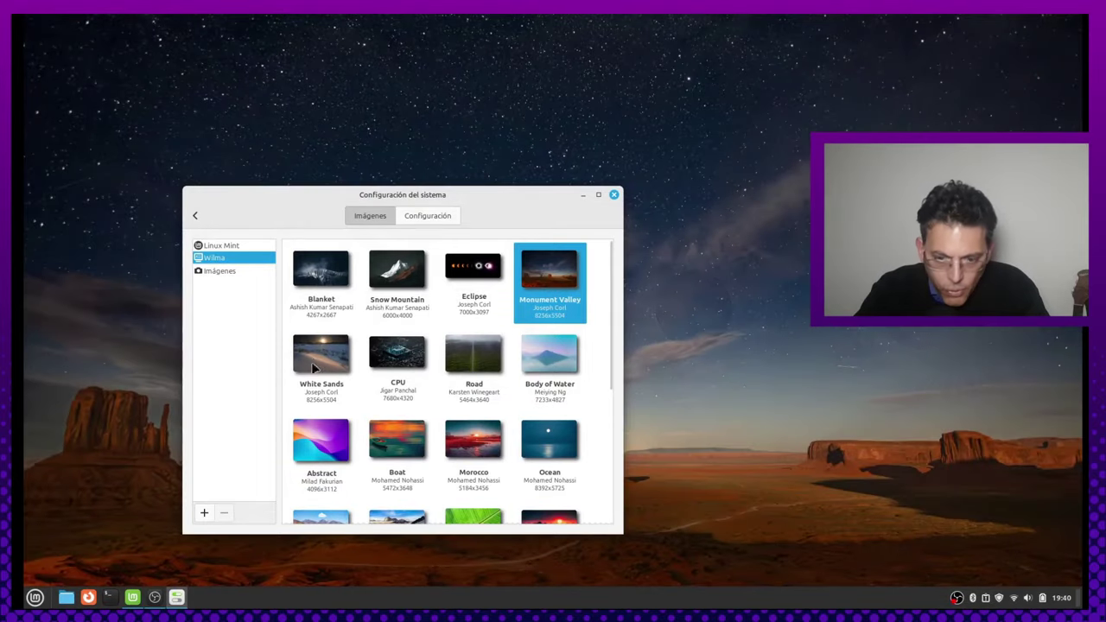
left_click(316, 373)
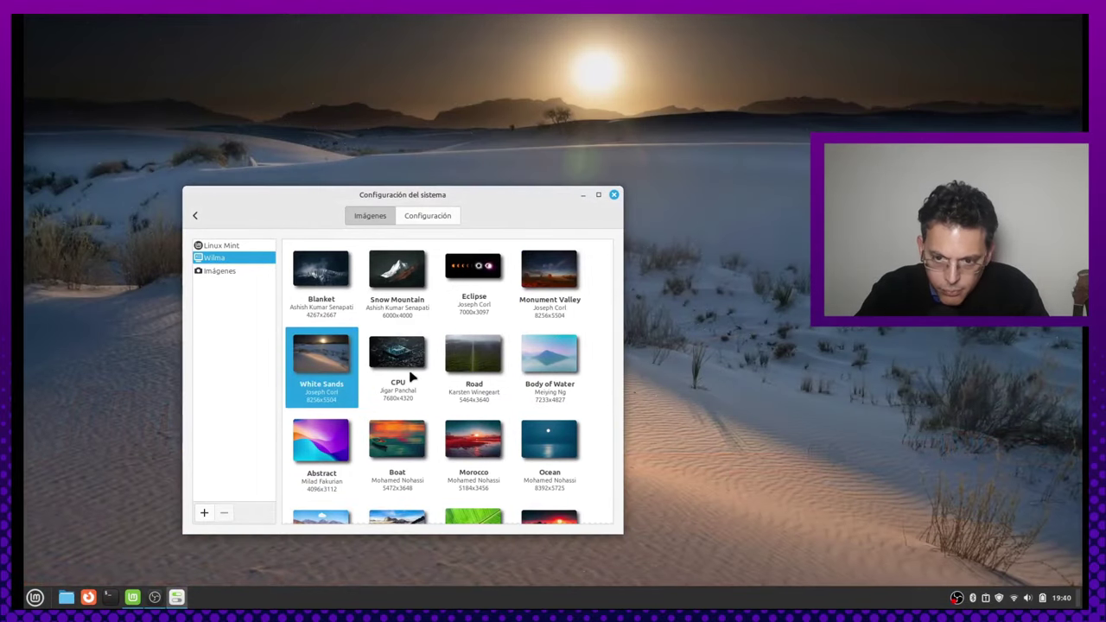
left_click(411, 377)
left_click(477, 377)
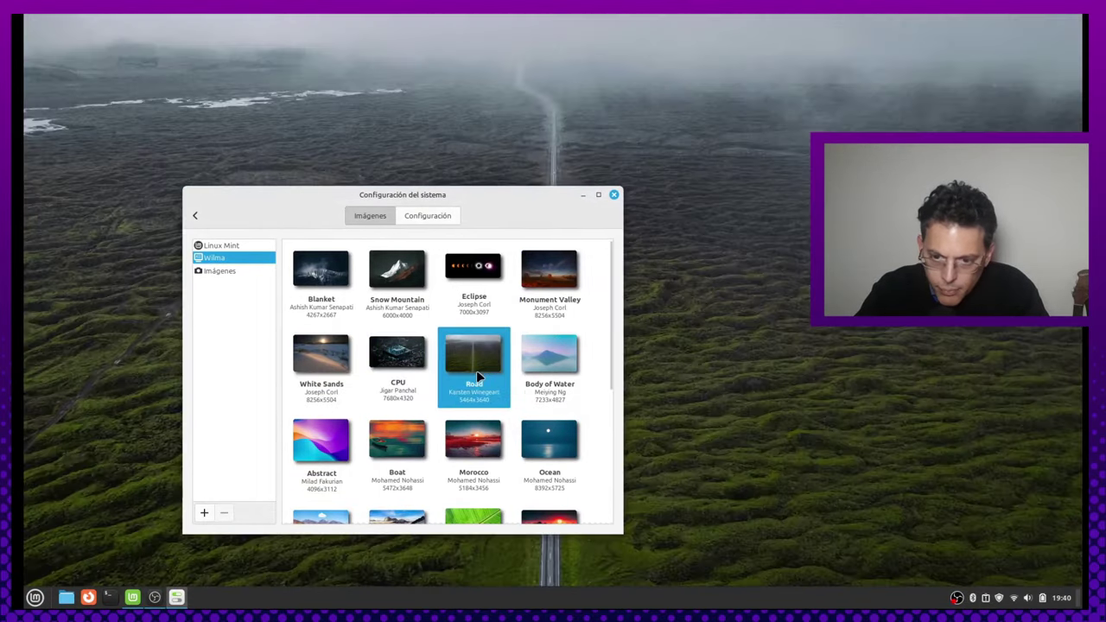
left_click(523, 377)
left_click(347, 444)
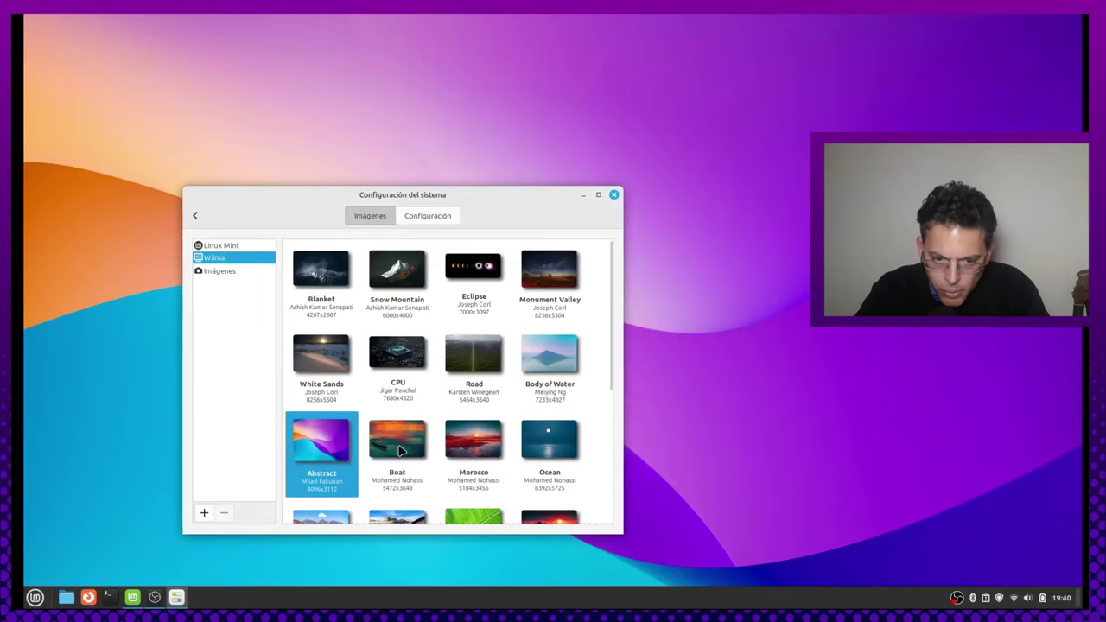
Step: Compare the Boat and Abstract wallpapers and set Boat as the desktop background
left_click(411, 456)
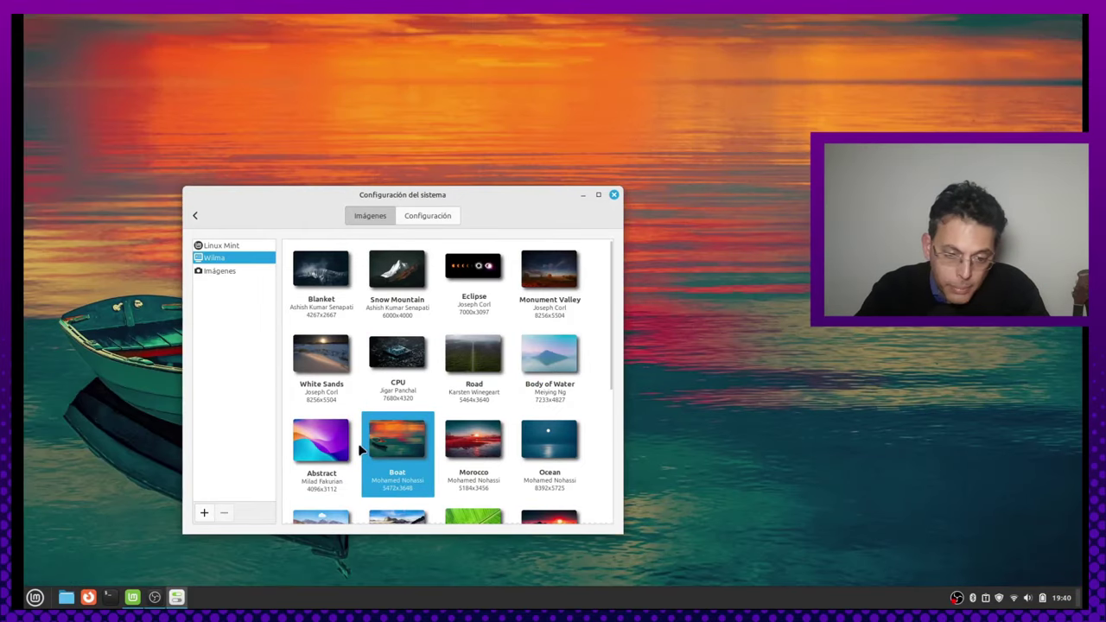
left_click(354, 448)
left_click(402, 442)
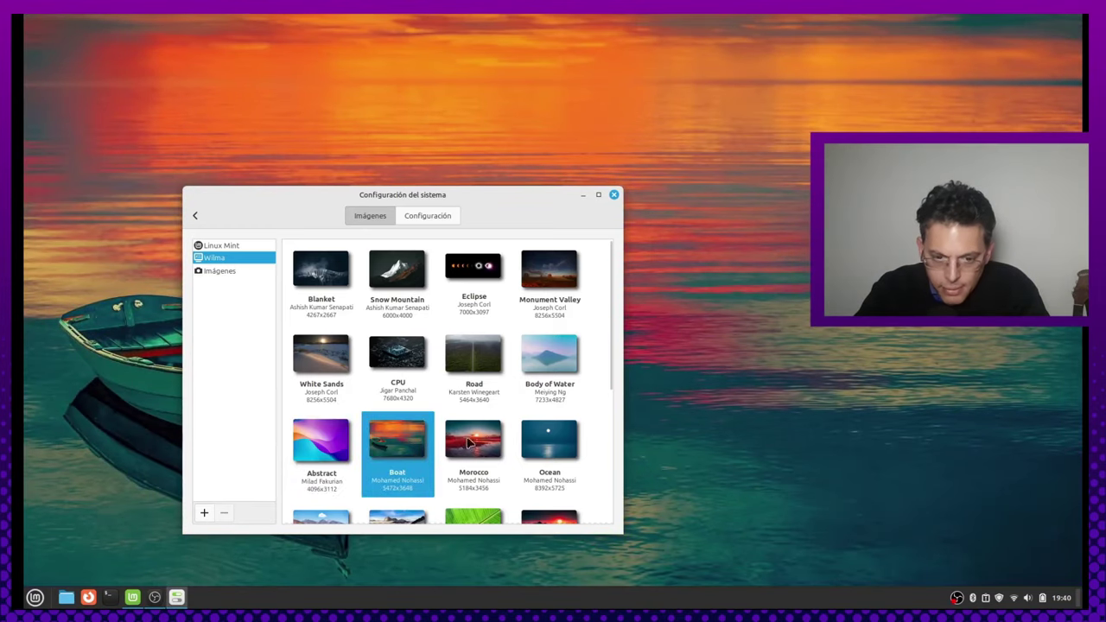
Step: Try out the Morocco, Blocks, Colors and Torres del Paine wallpapers one after another
left_click(468, 442)
scroll(518, 441, "down", 3)
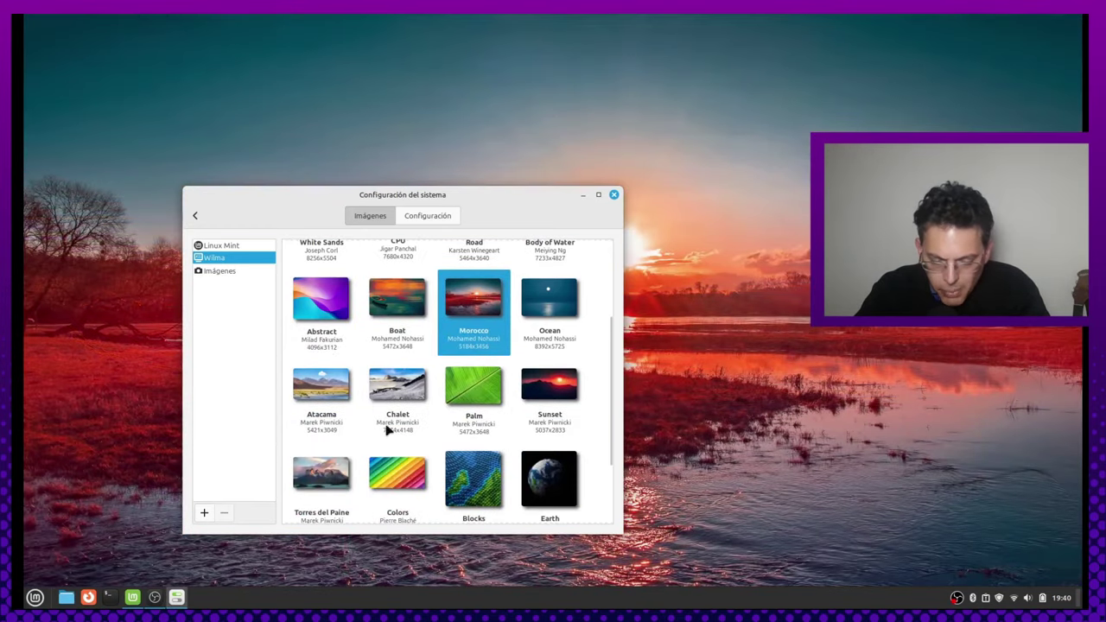
scroll(373, 439, "down", 2)
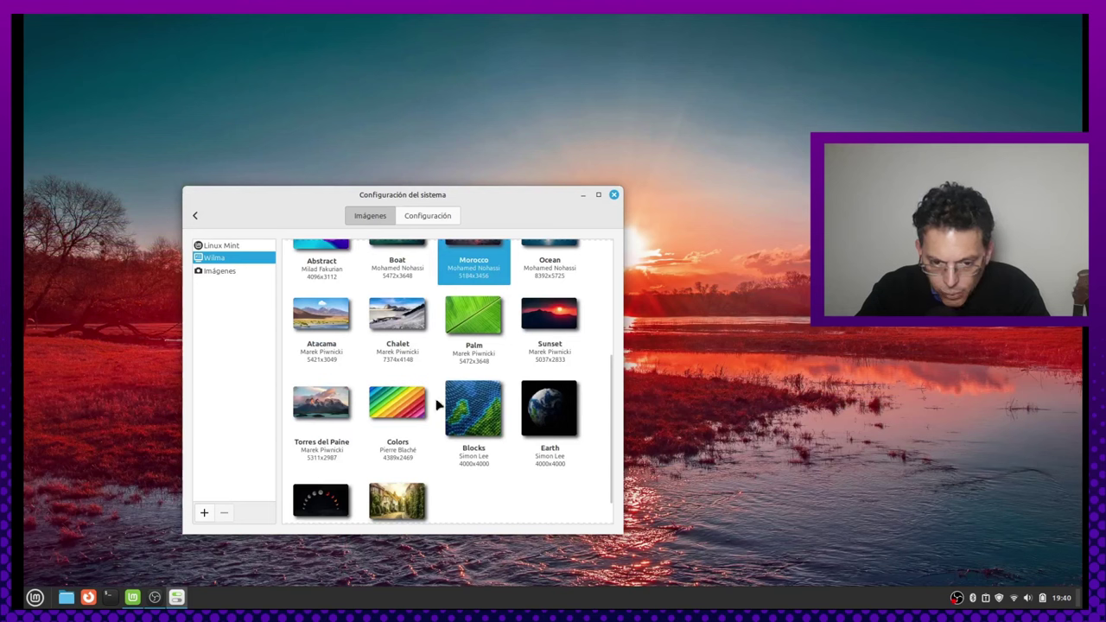
scroll(438, 405, "down", 1)
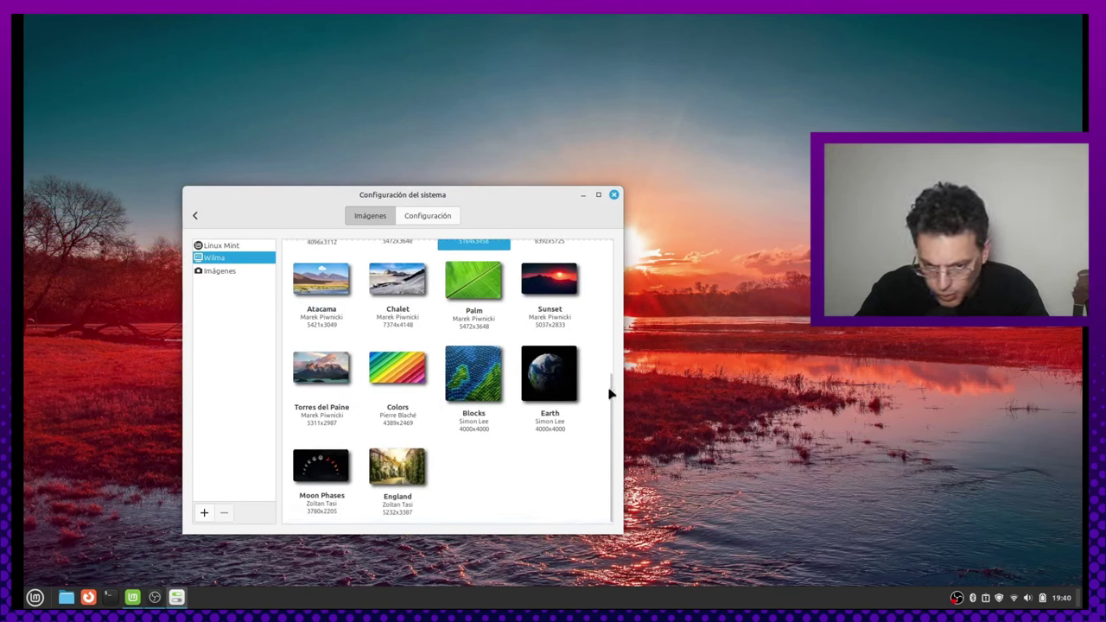
left_click(489, 393)
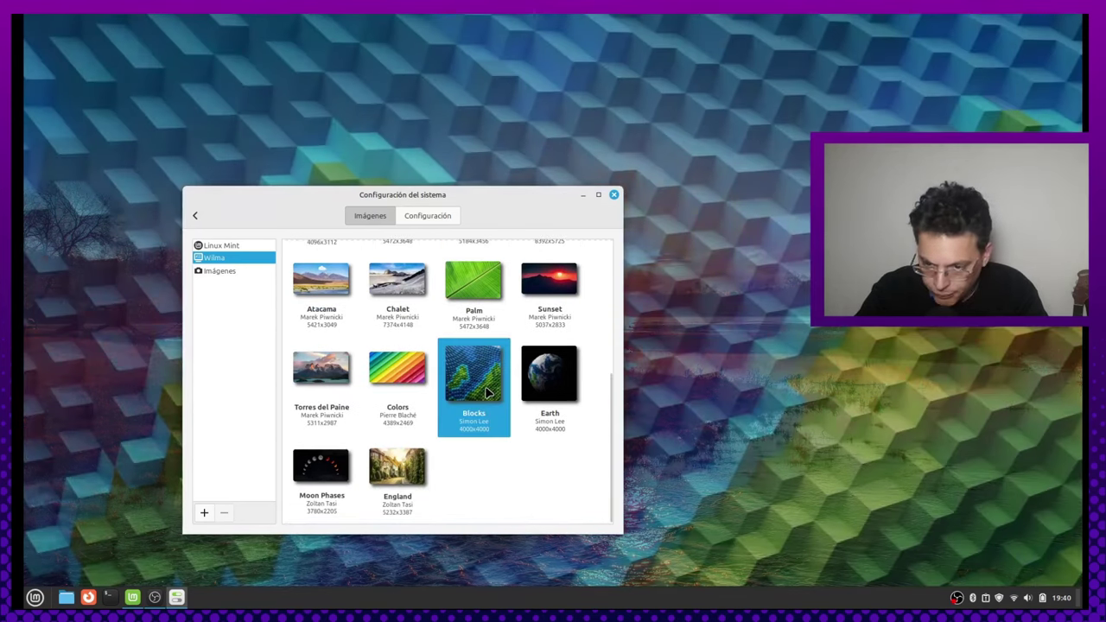
left_click(395, 387)
left_click(321, 371)
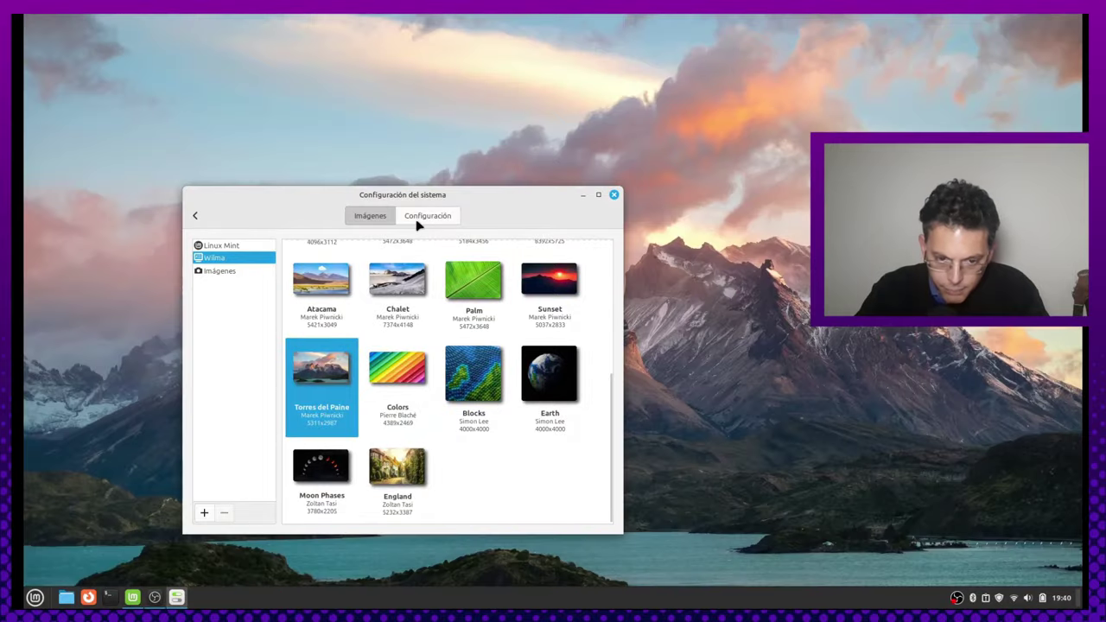
Step: Try the Sunset wallpaper, set Ocean as the desktop background, and move the settings window to view it
scroll(549, 369, "up", 2)
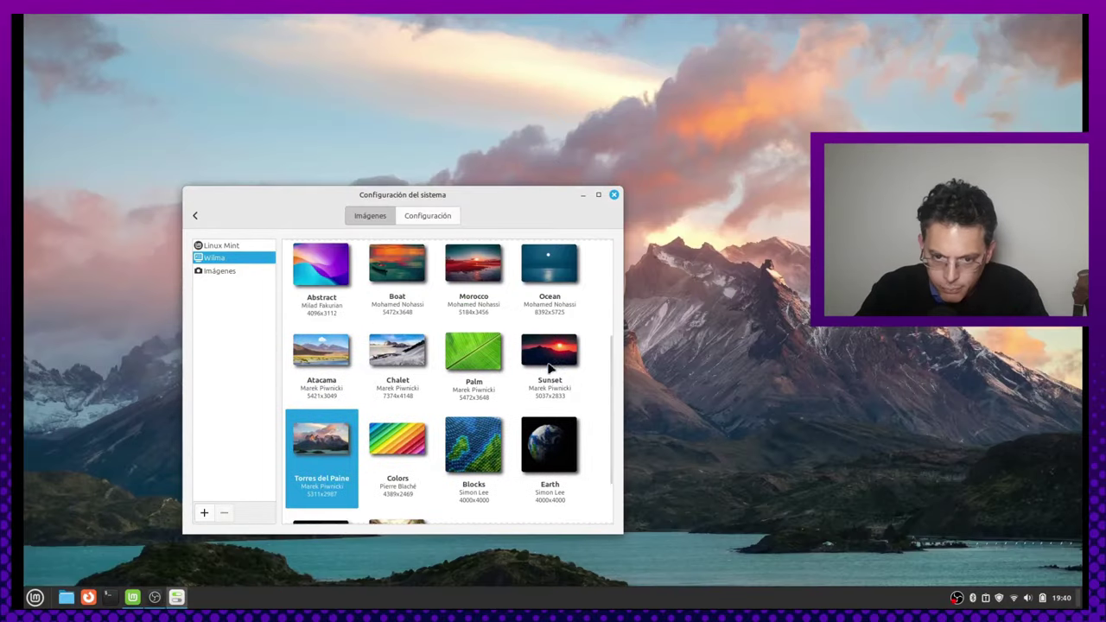
left_click(554, 365)
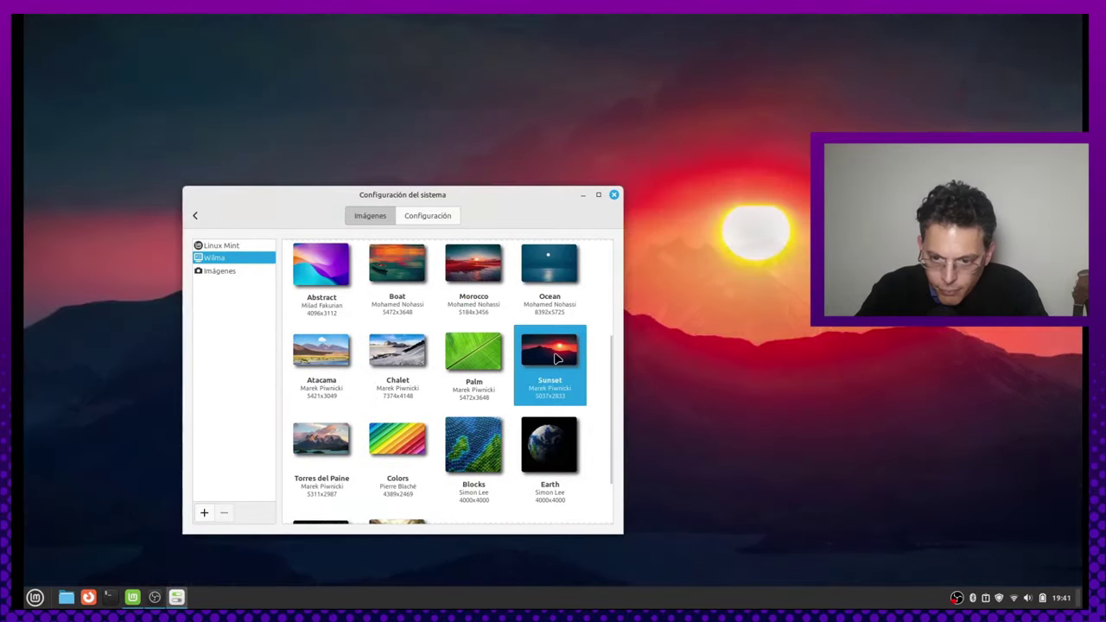
left_click(550, 261)
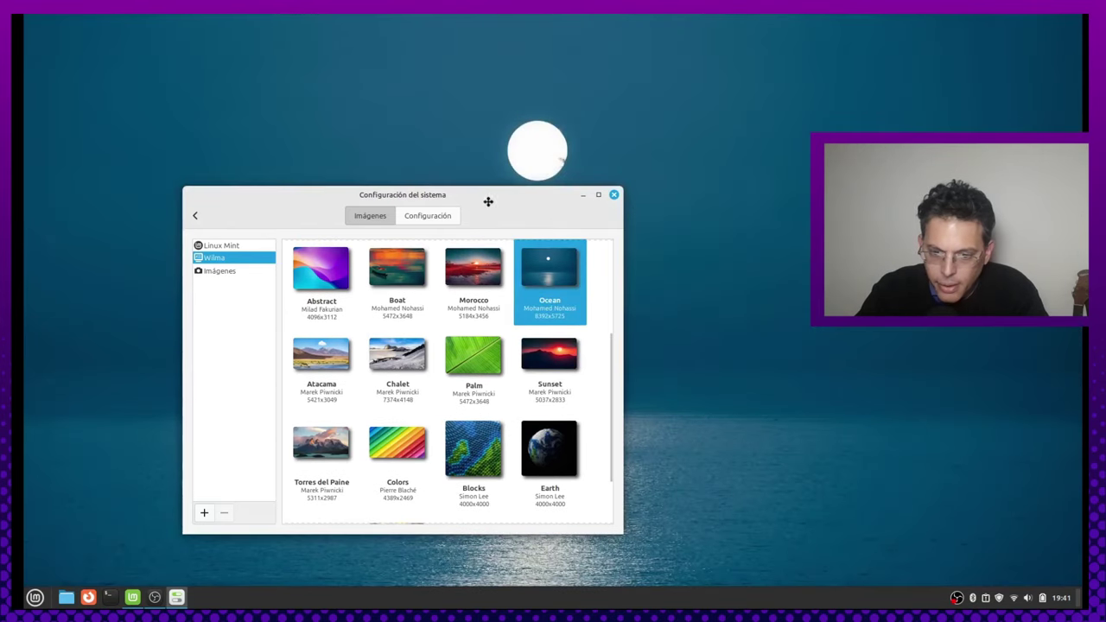
left_click_drag(486, 195, 469, 155)
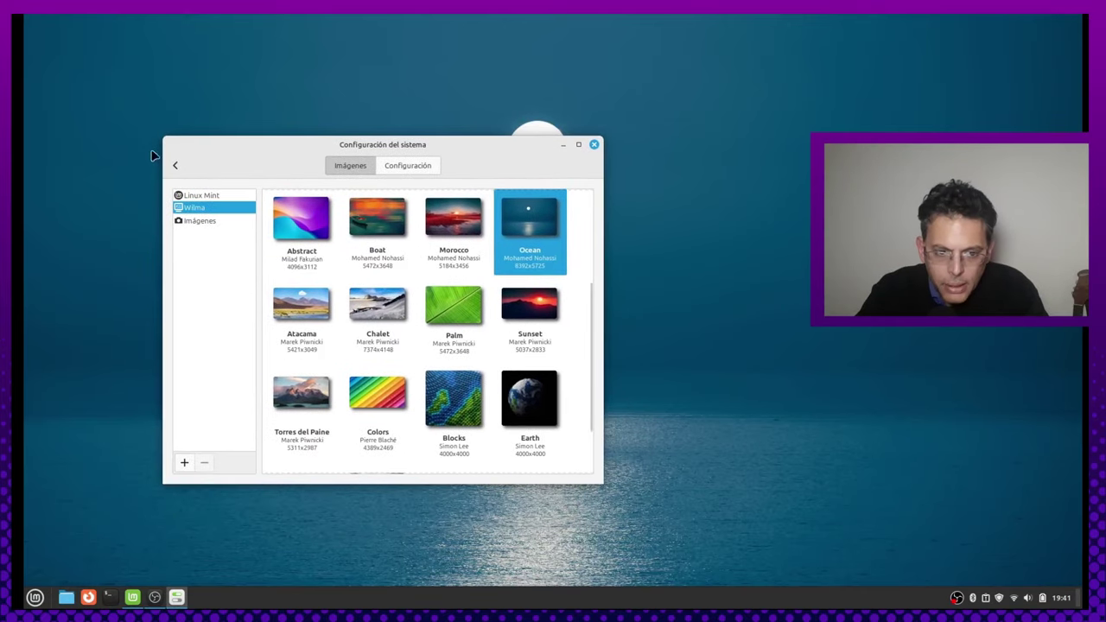
Step: Open the theme settings from the system settings overview and review the available styles, keeping Mint-Y selected
left_click(174, 165)
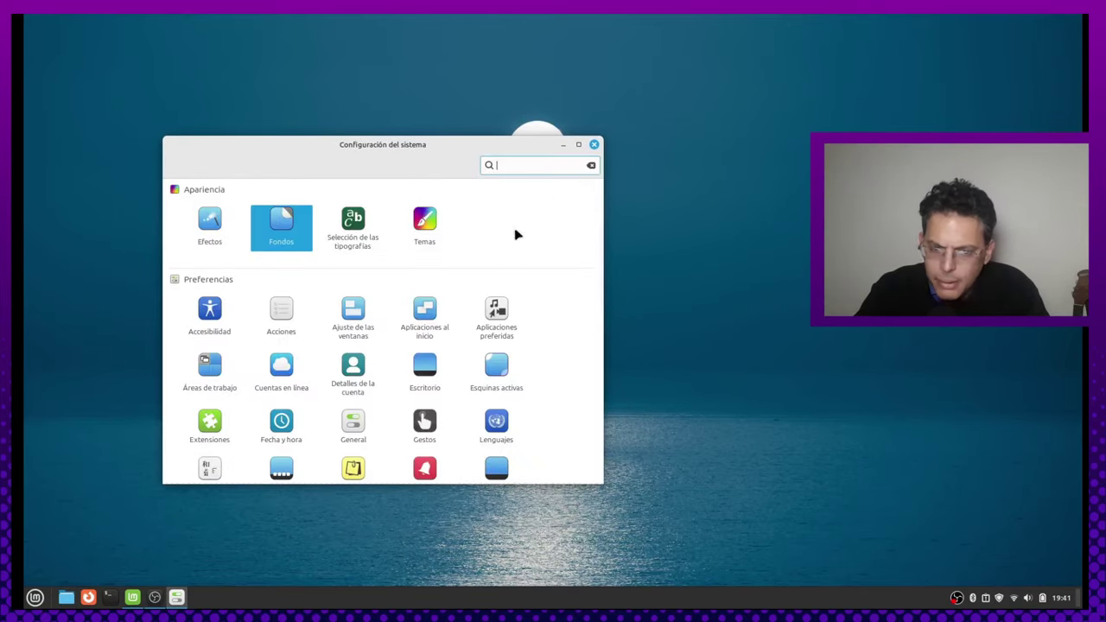
left_click(435, 235)
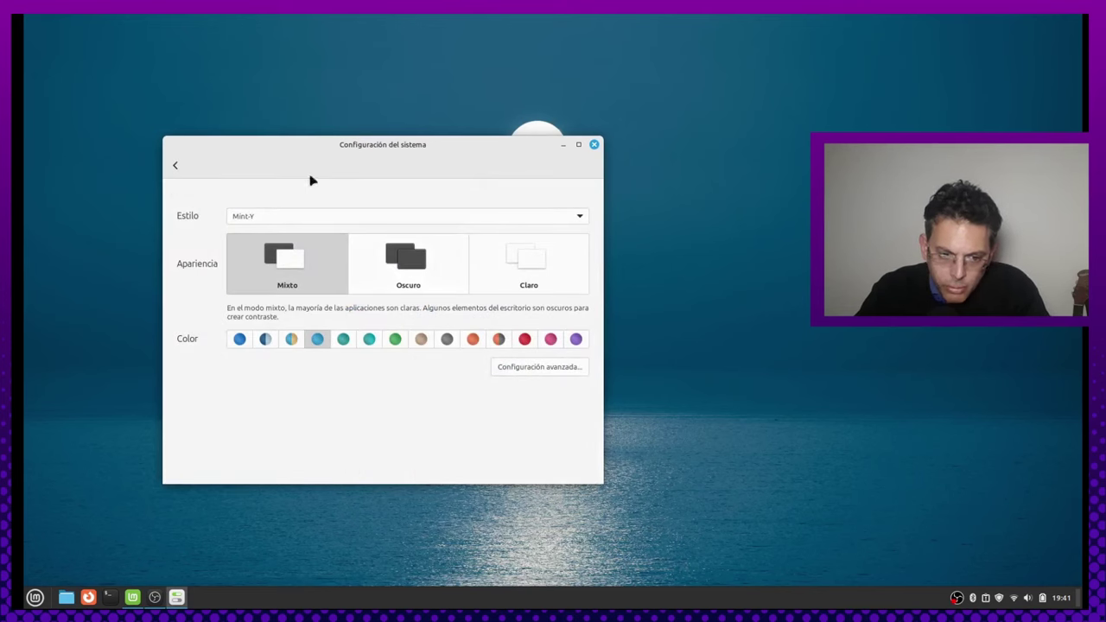
left_click(173, 166)
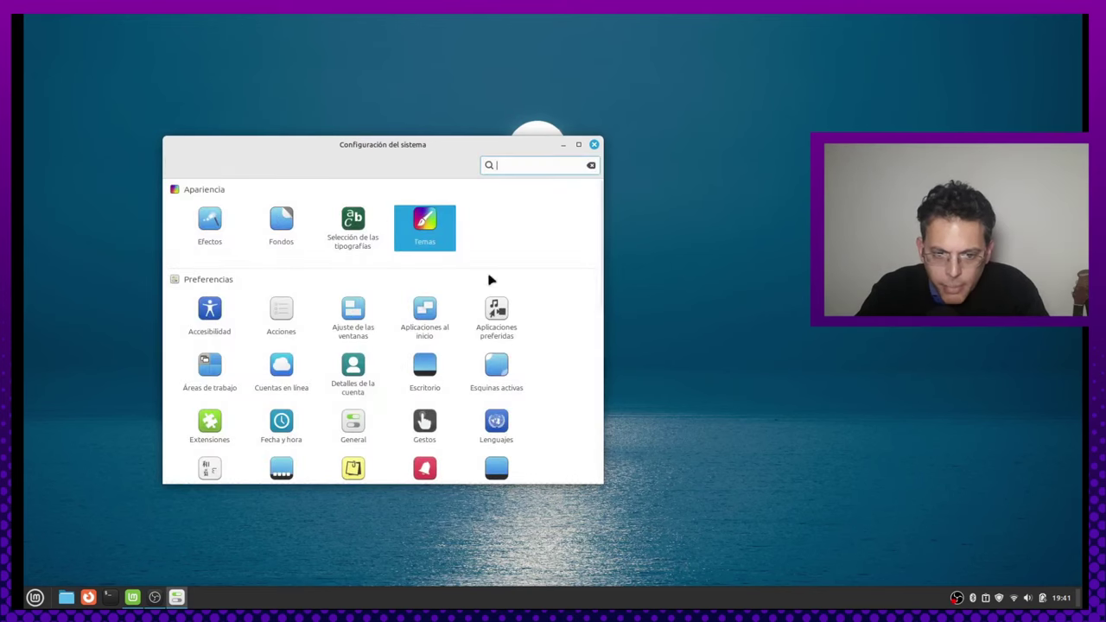
scroll(546, 294, "down", 1)
scroll(539, 293, "up", 1)
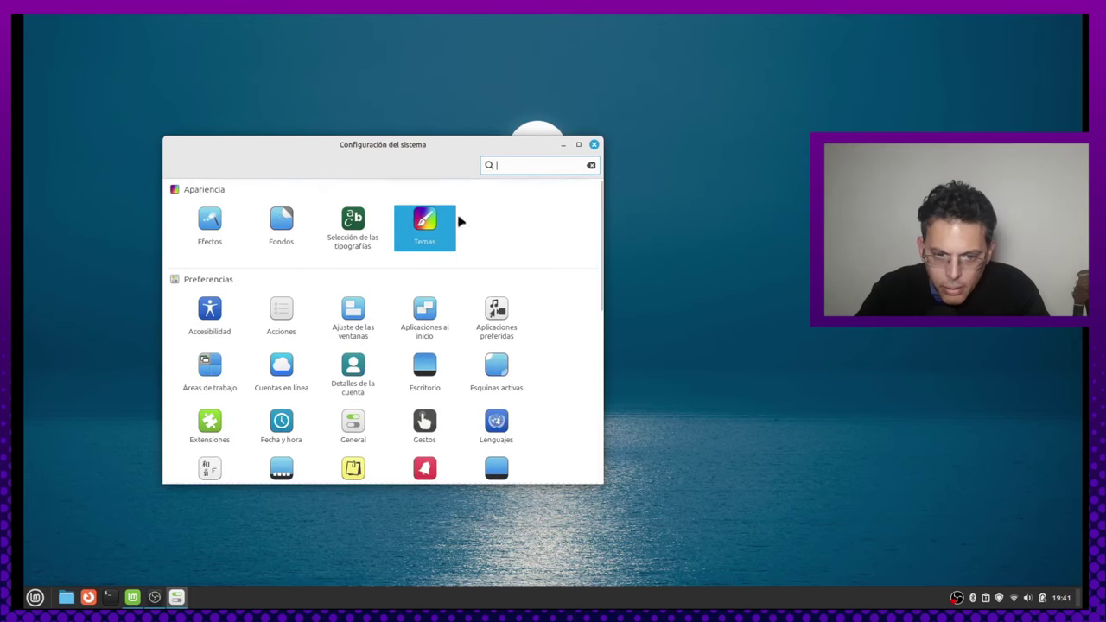
left_click(410, 221)
left_click(364, 220)
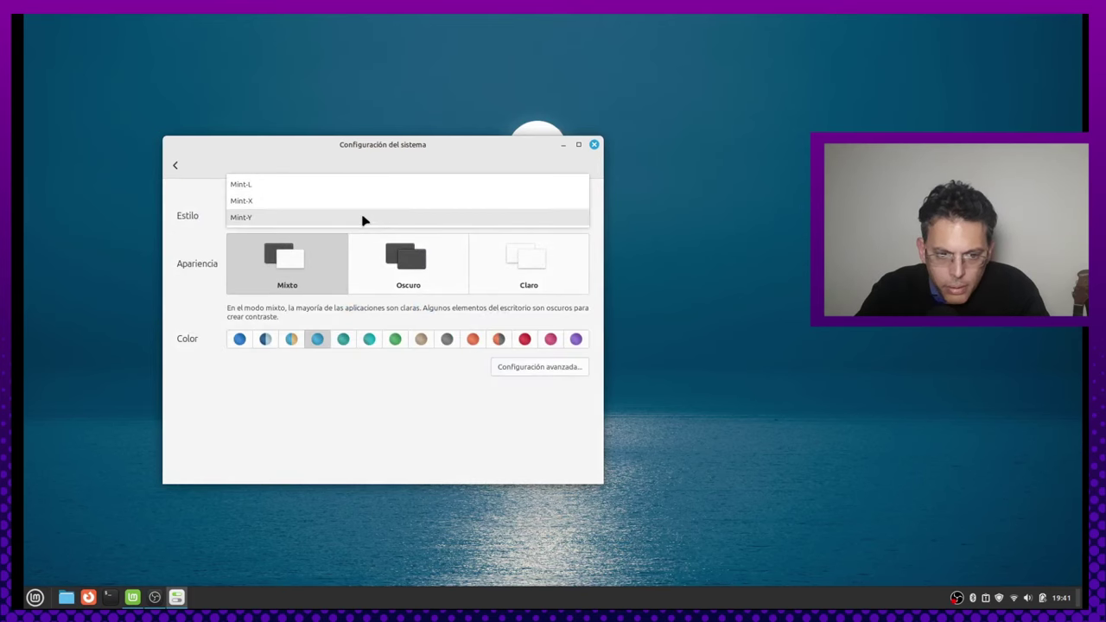
left_click(363, 219)
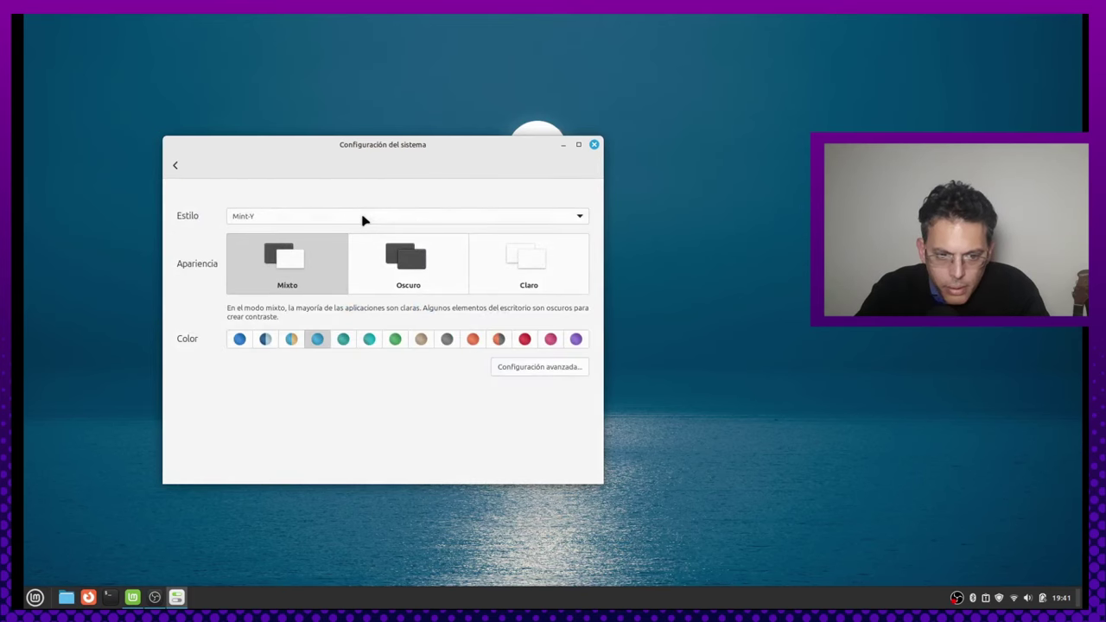
Step: Open the advanced theme settings and view the available desktop themes without choosing another one
left_click(555, 372)
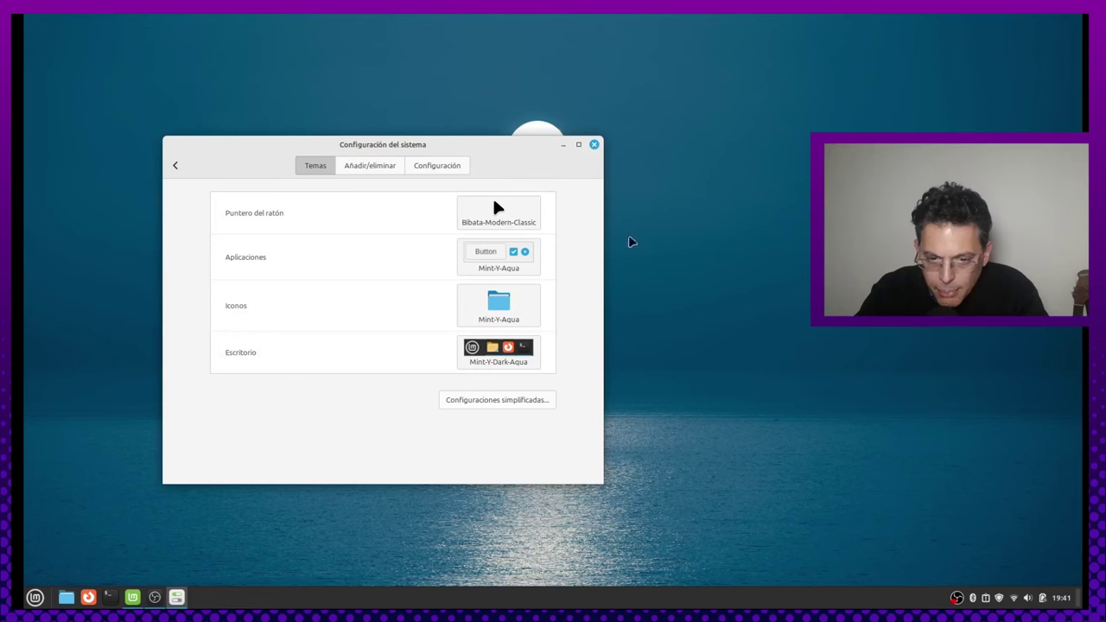
left_click(522, 352)
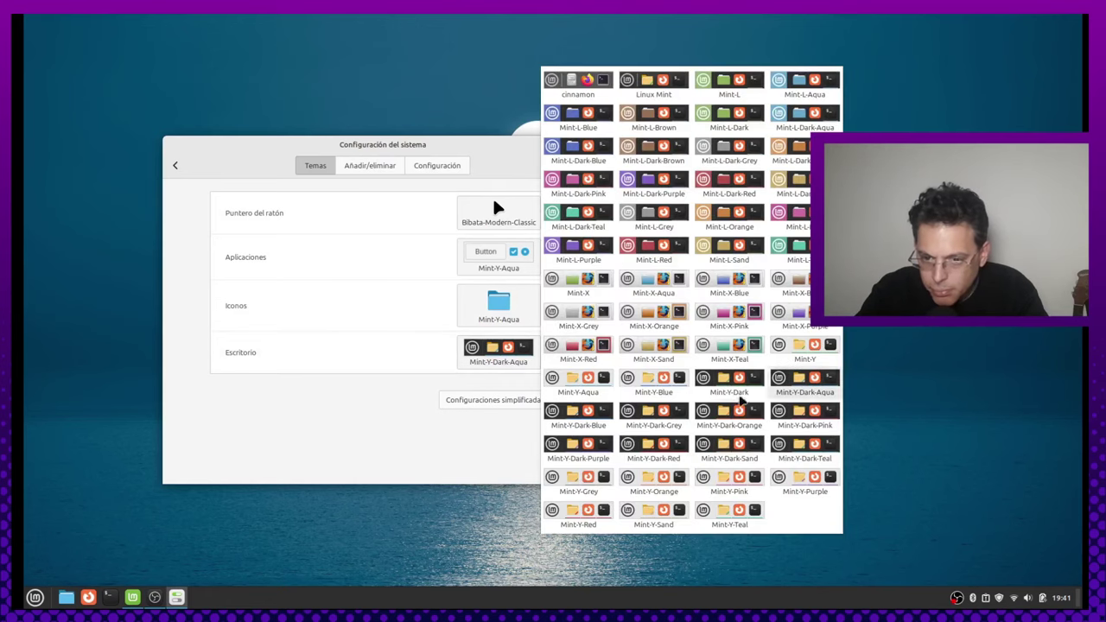
left_click(484, 342)
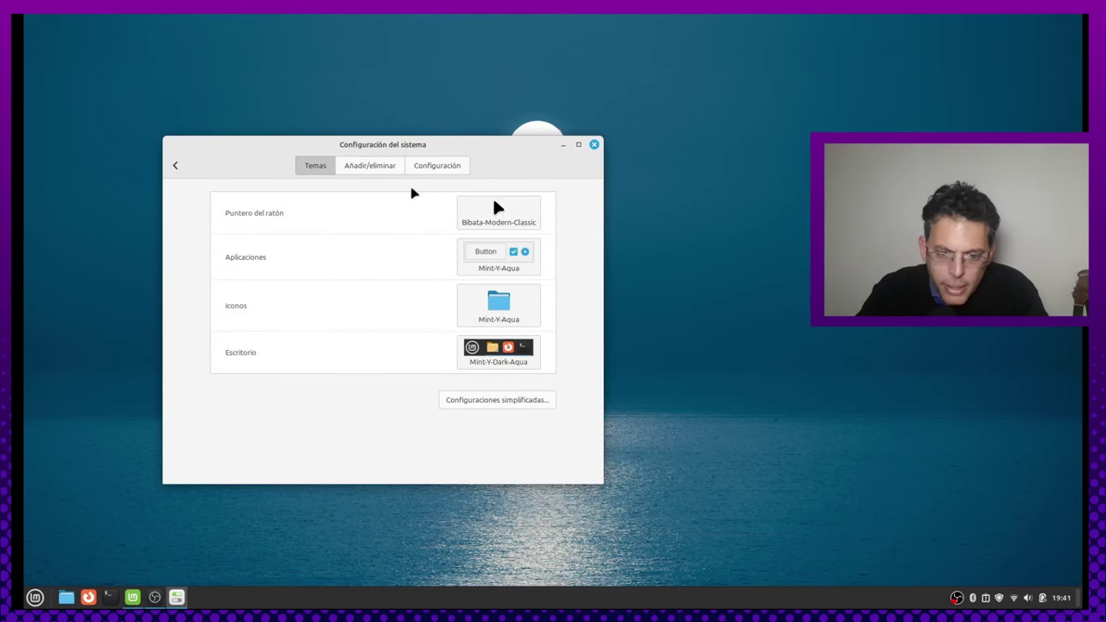
Step: Browse the additional themes available for download and return to the system settings overview
left_click(380, 169)
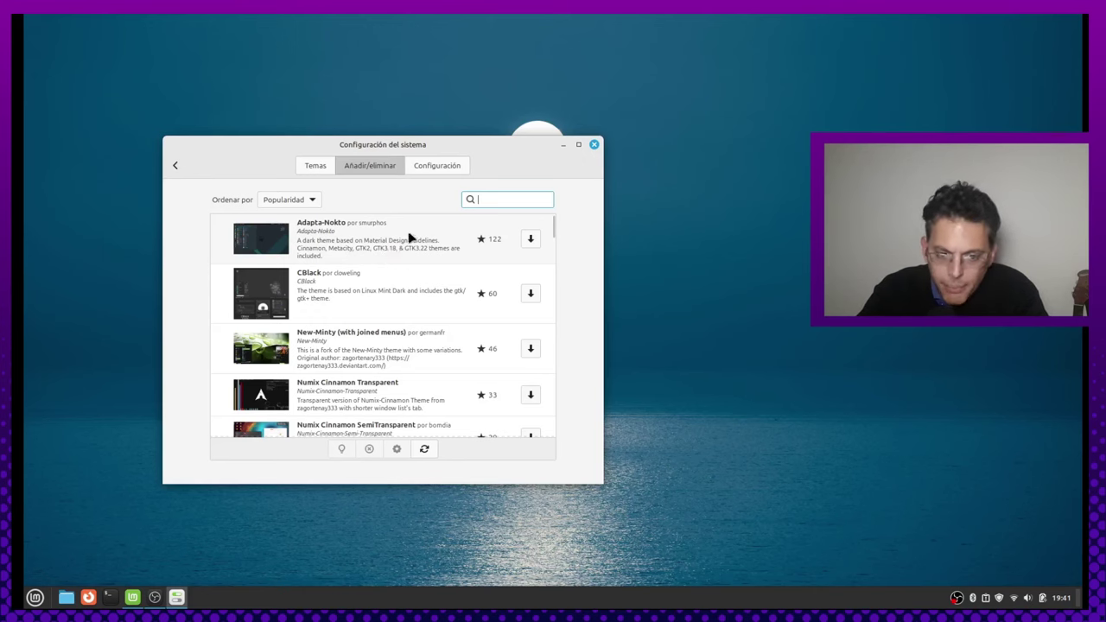
scroll(409, 293, "down", 1)
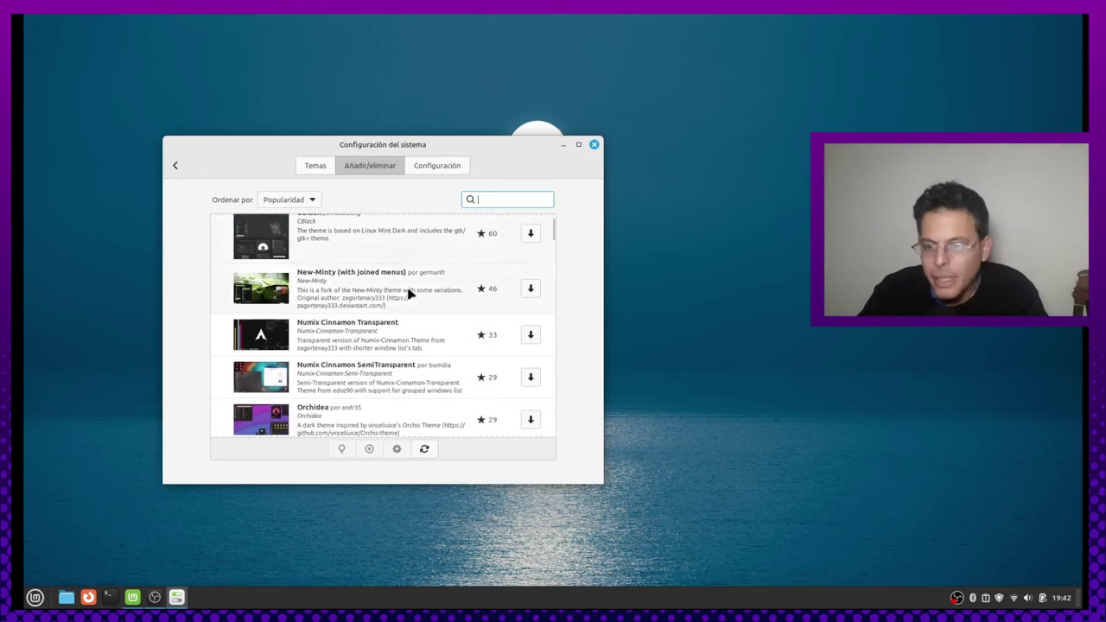
scroll(410, 293, "up", 1)
left_click(174, 165)
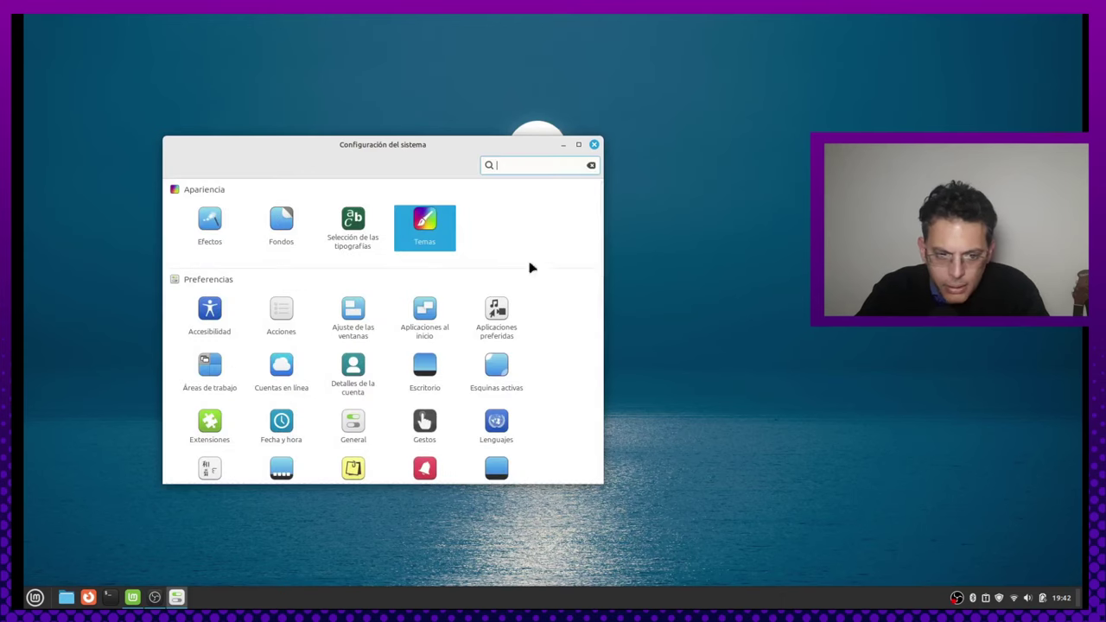
Step: Look through the preferences, hardware and administration categories of the system settings
scroll(544, 395, "down", 1)
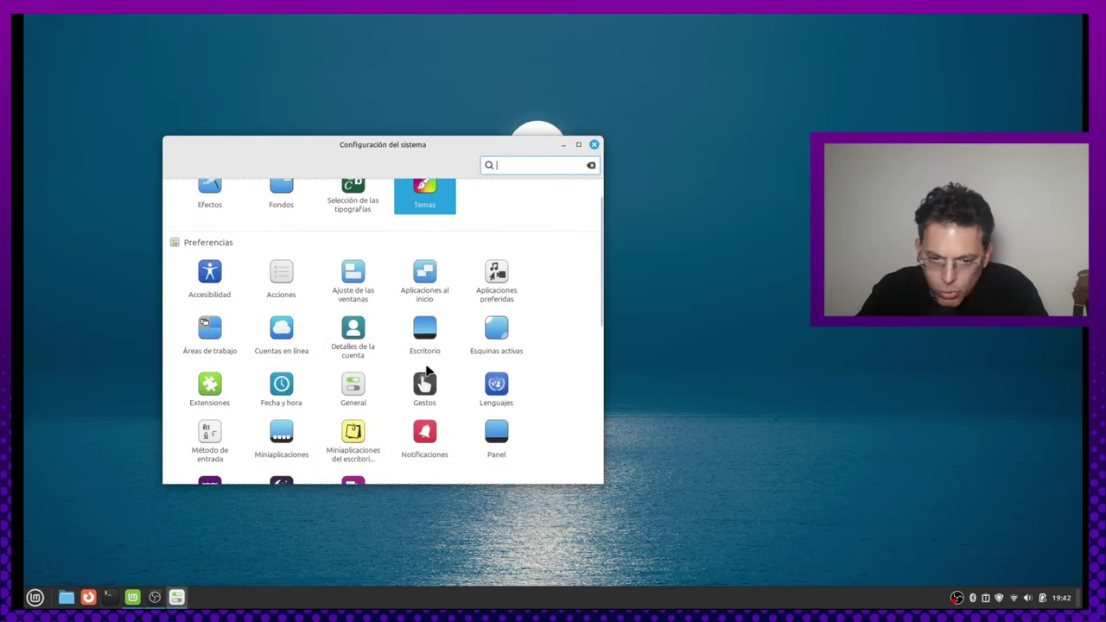
scroll(259, 340, "down", 2)
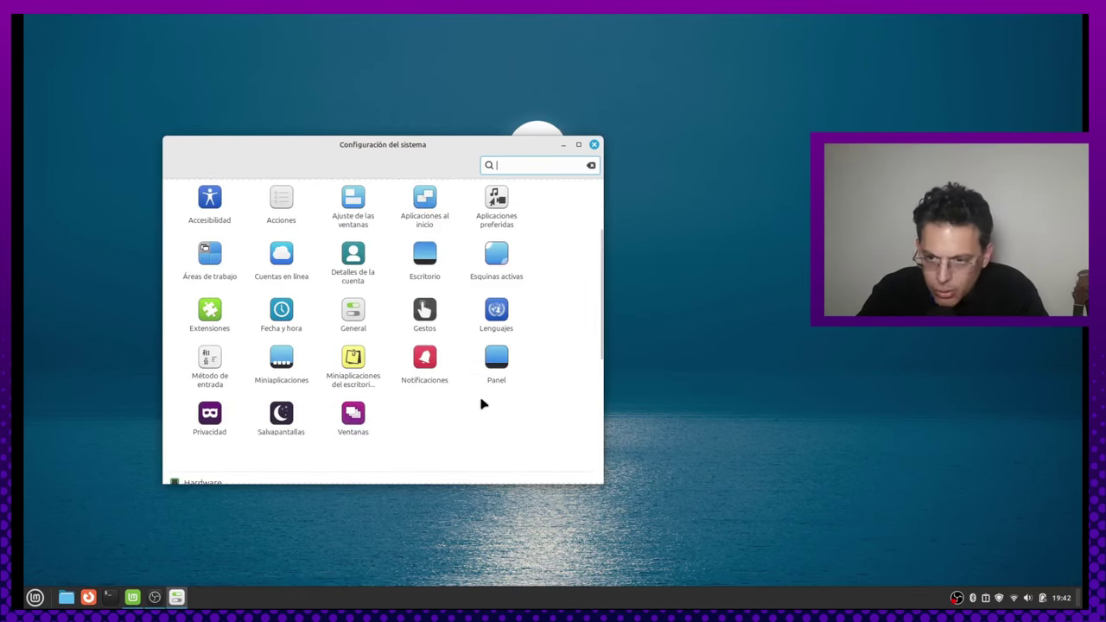
scroll(488, 389, "down", 4)
scroll(270, 388, "down", 2)
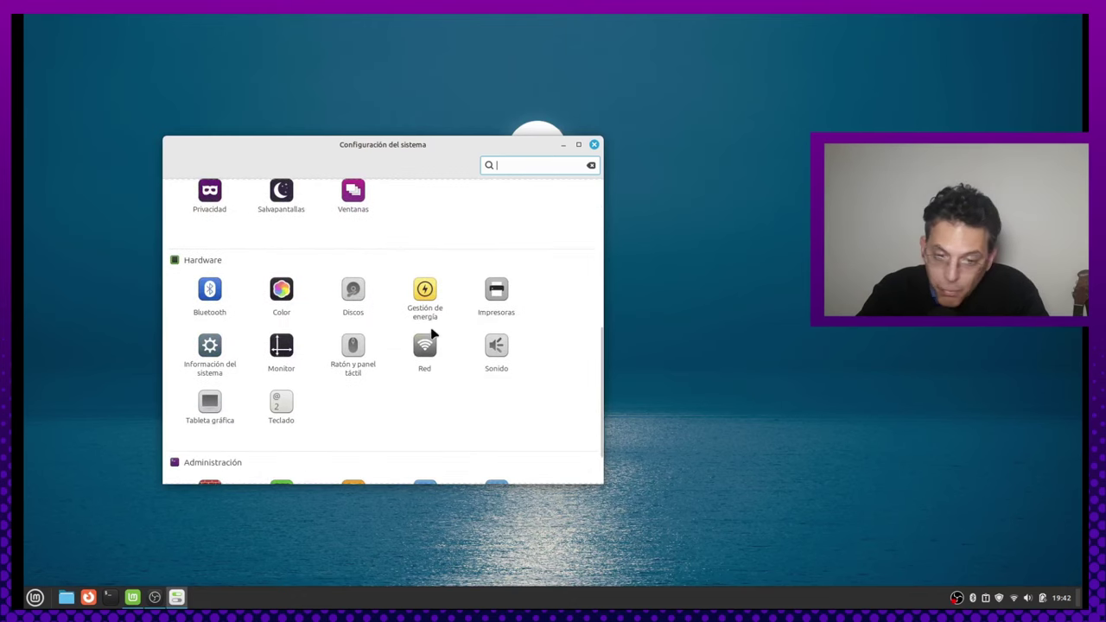
scroll(499, 410, "down", 1)
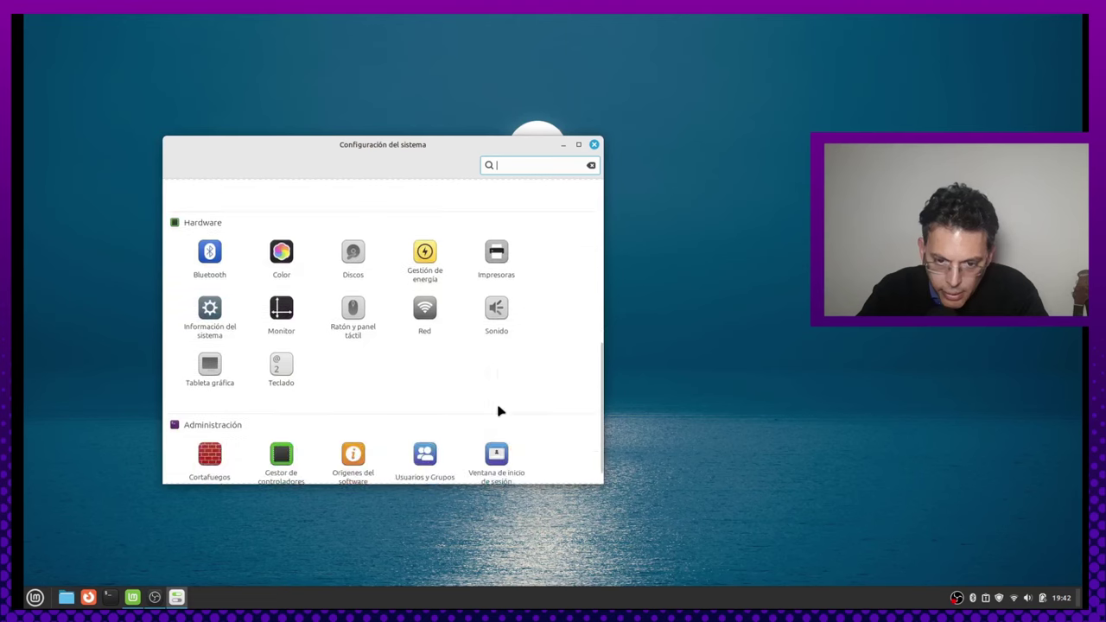
scroll(499, 411, "up", 1)
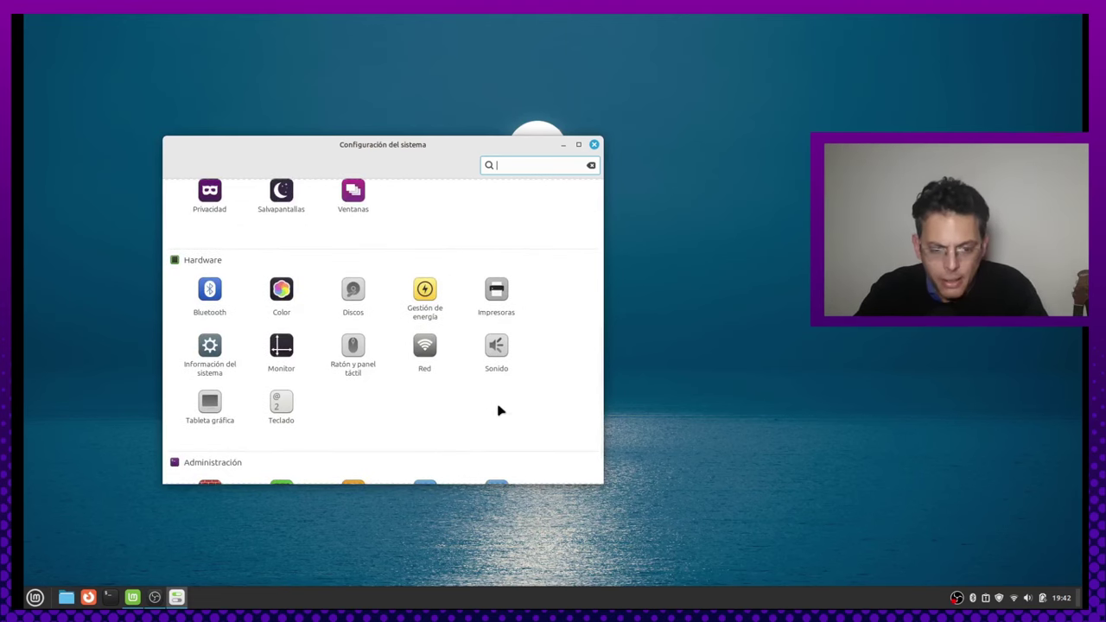
scroll(499, 411, "down", 2)
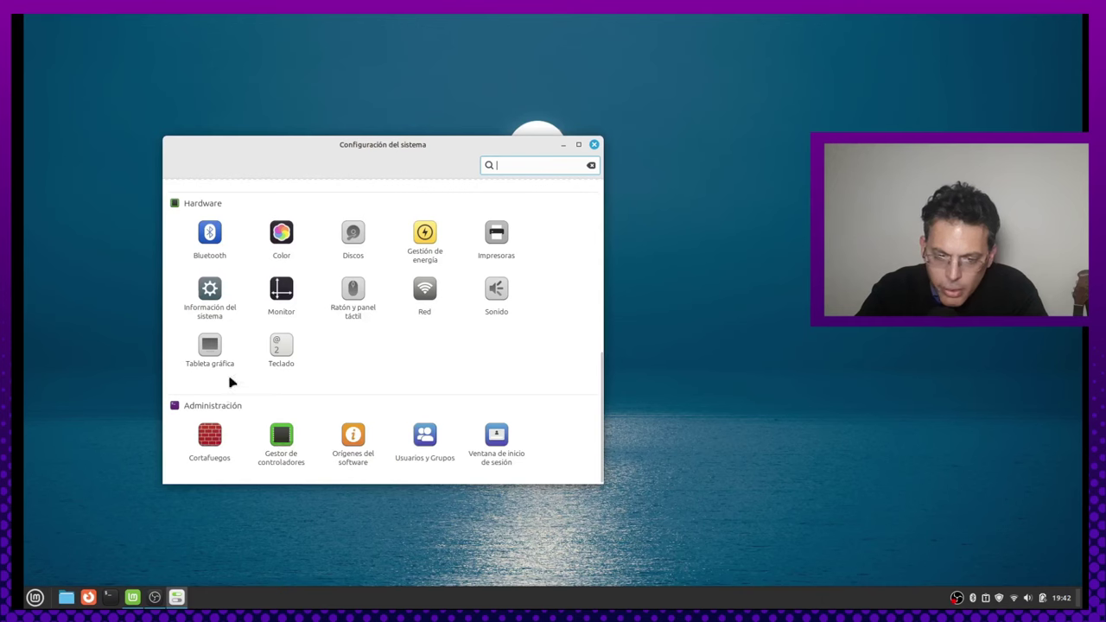
Step: Open the login window settings, authenticating with the account password, view the appearance options and close them
left_click(501, 458)
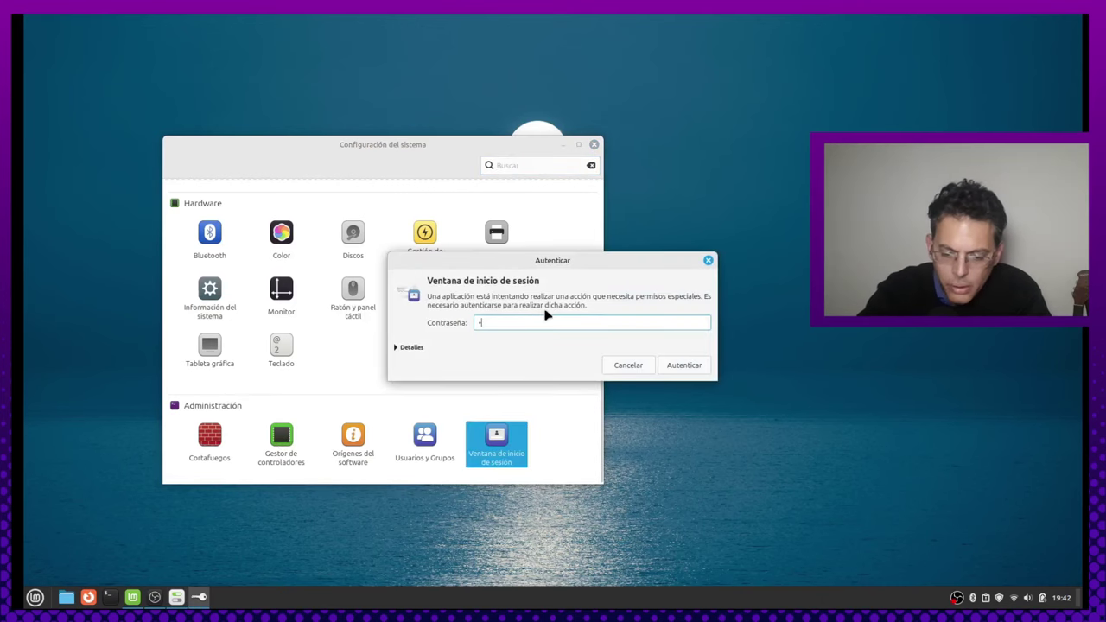
type("•••••")
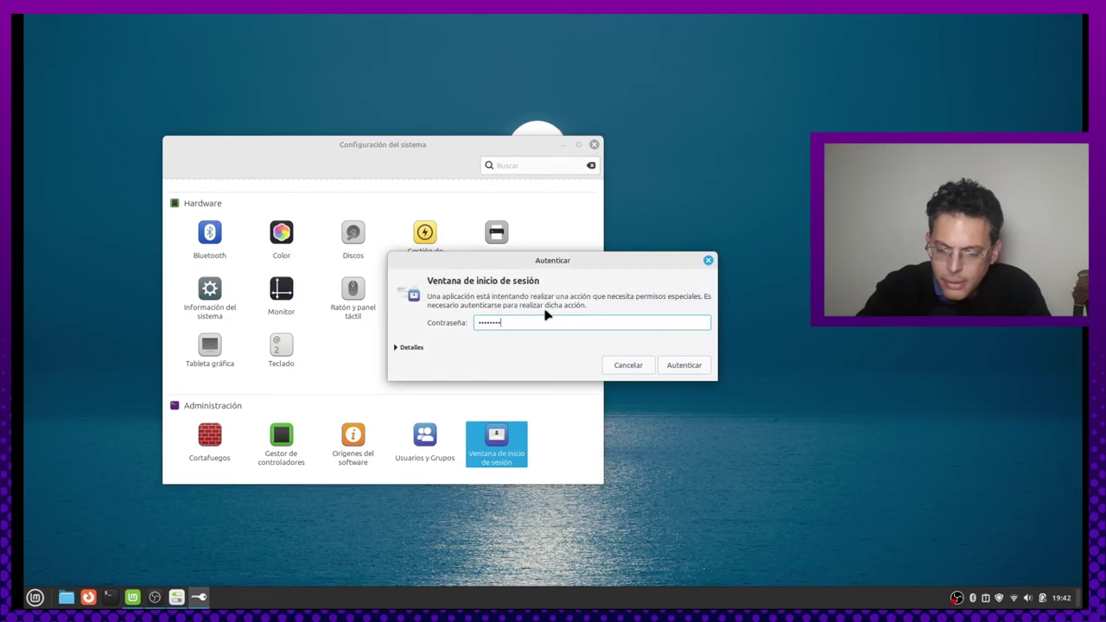
type("•••")
key("Return")
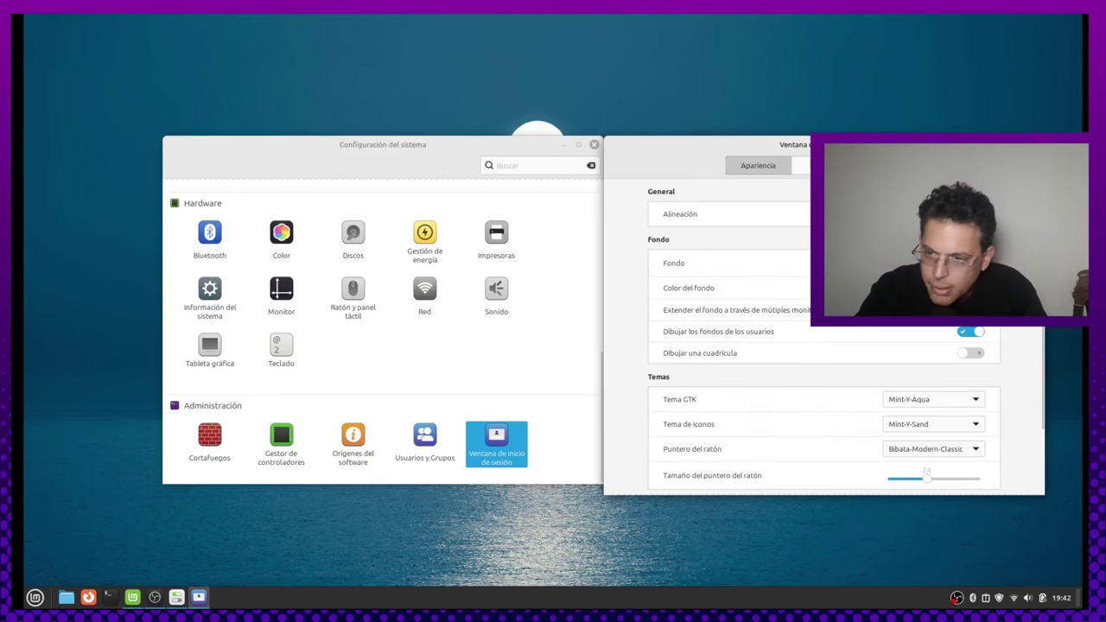
left_click(1033, 144)
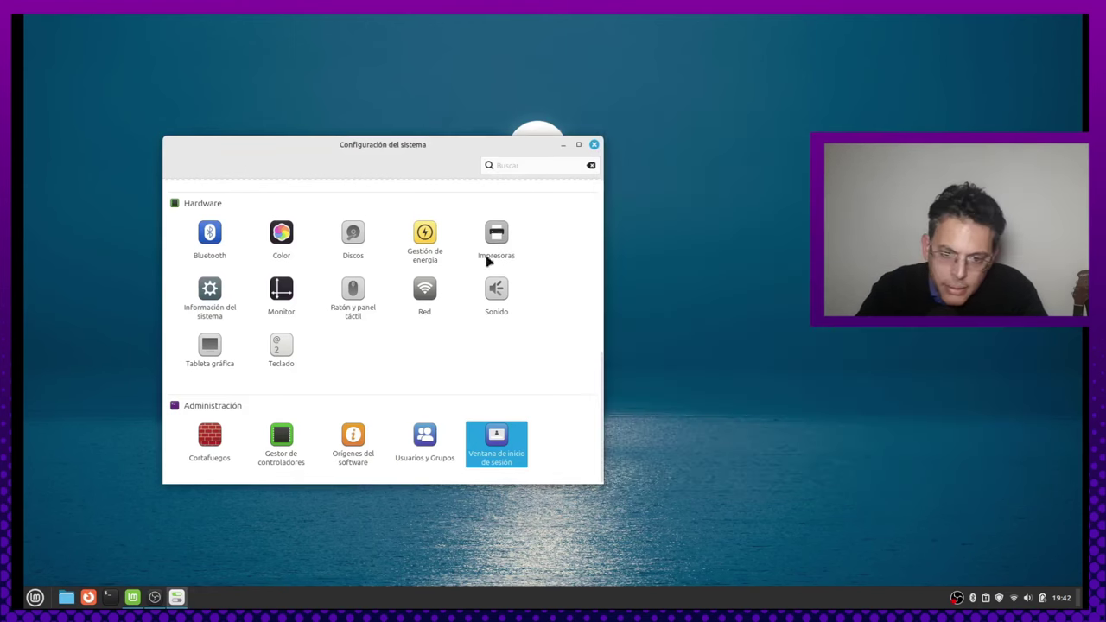
Step: Look over the system settings overview once more, close it and bring back the Linux Mint welcome window
scroll(563, 363, "up", 6)
scroll(562, 359, "up", 3)
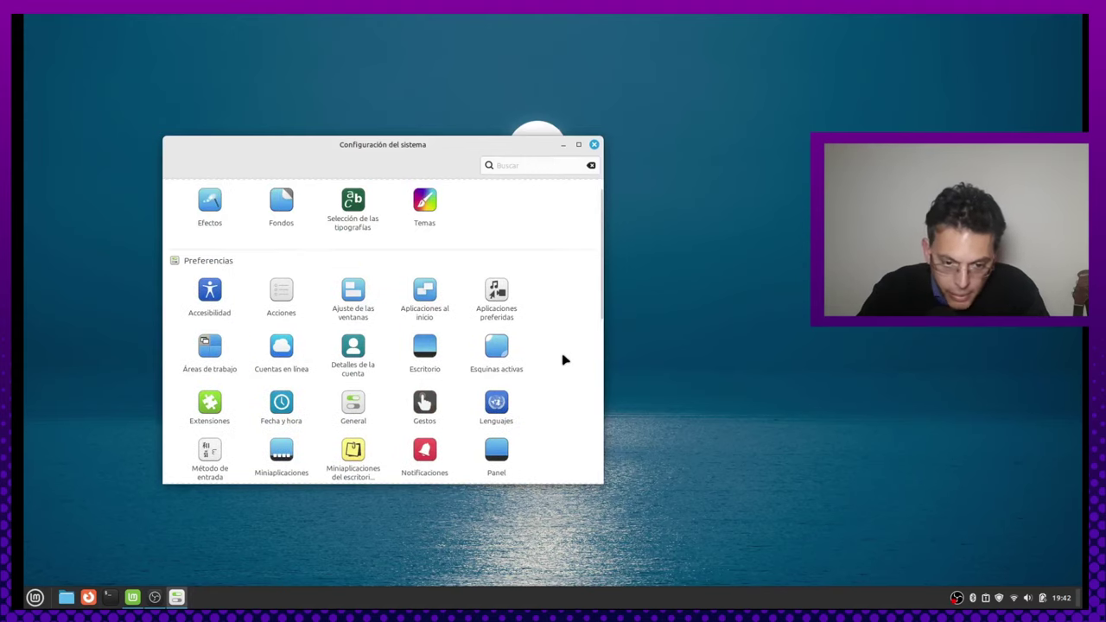
scroll(559, 355, "down", 1)
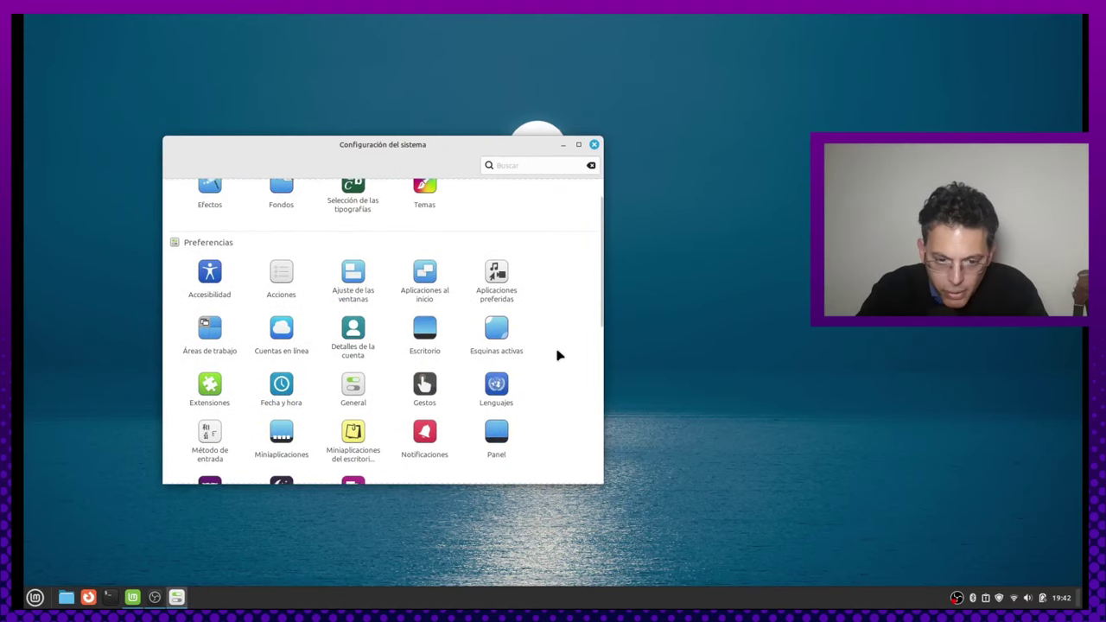
left_click(595, 146)
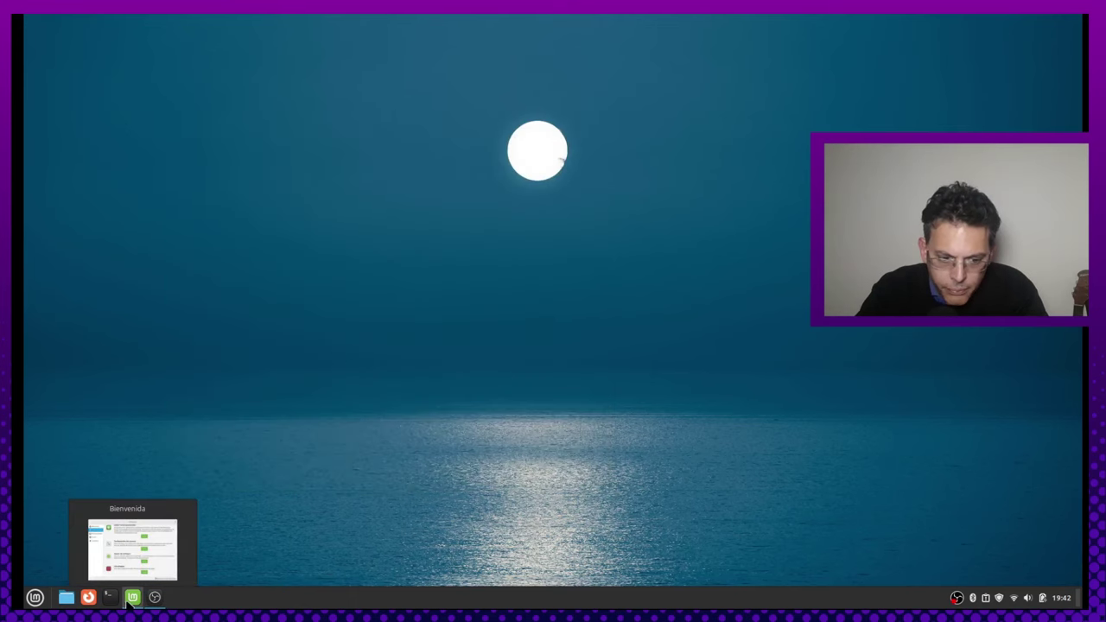
left_click(133, 598)
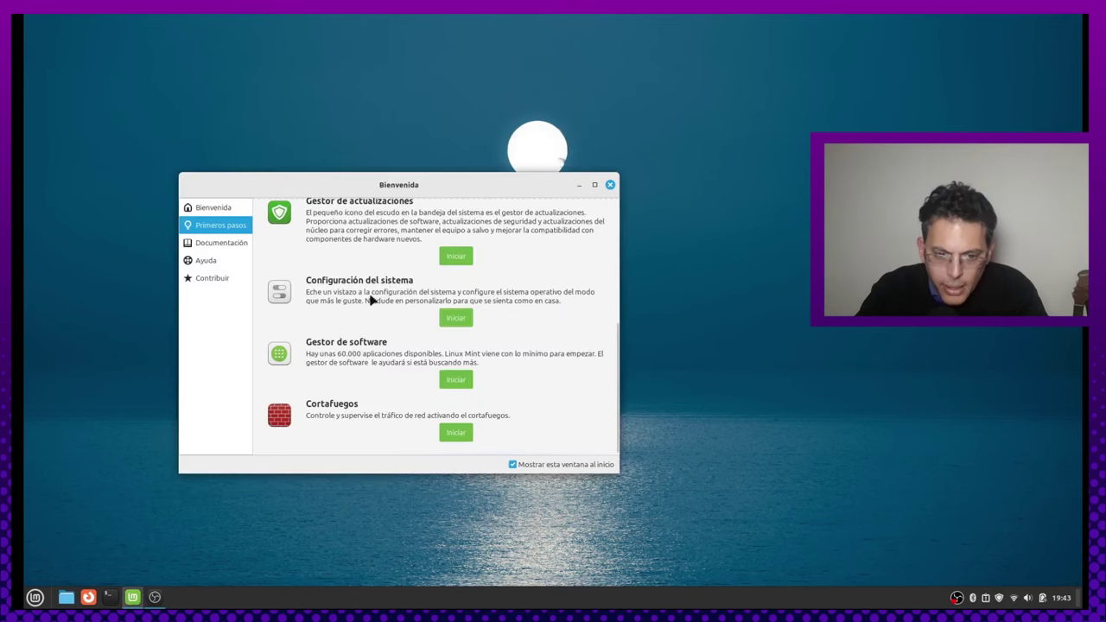
Step: Open the Software Manager from the welcome window, maximise it and browse its featured applications, categories and top-rated applications
left_click(456, 380)
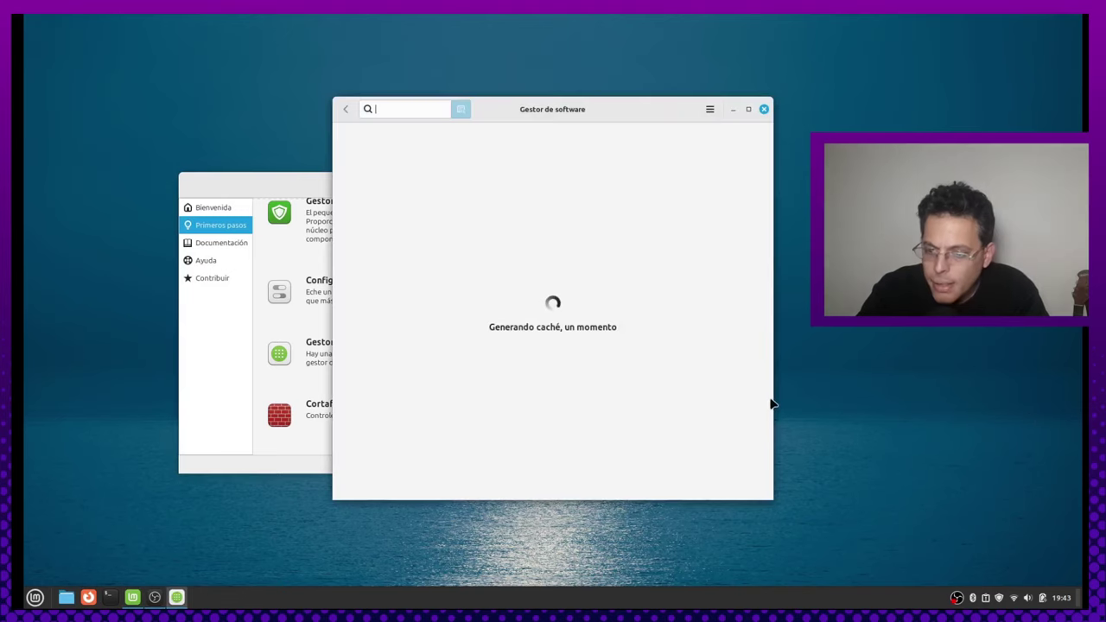
left_click(749, 109)
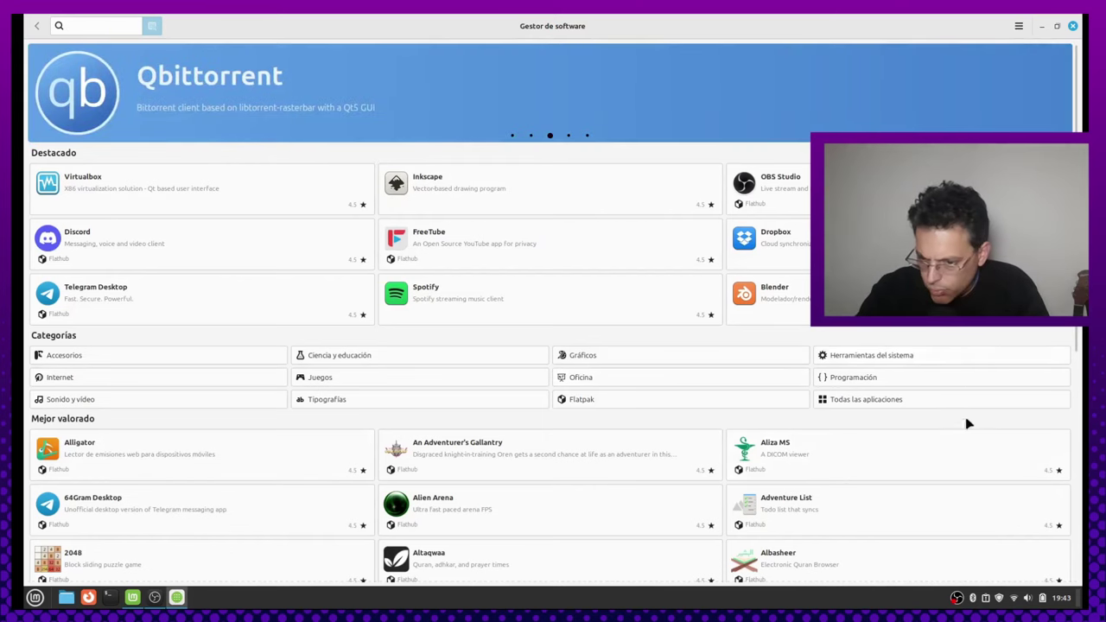
scroll(968, 424, "down", 3)
scroll(1054, 367, "up", 3)
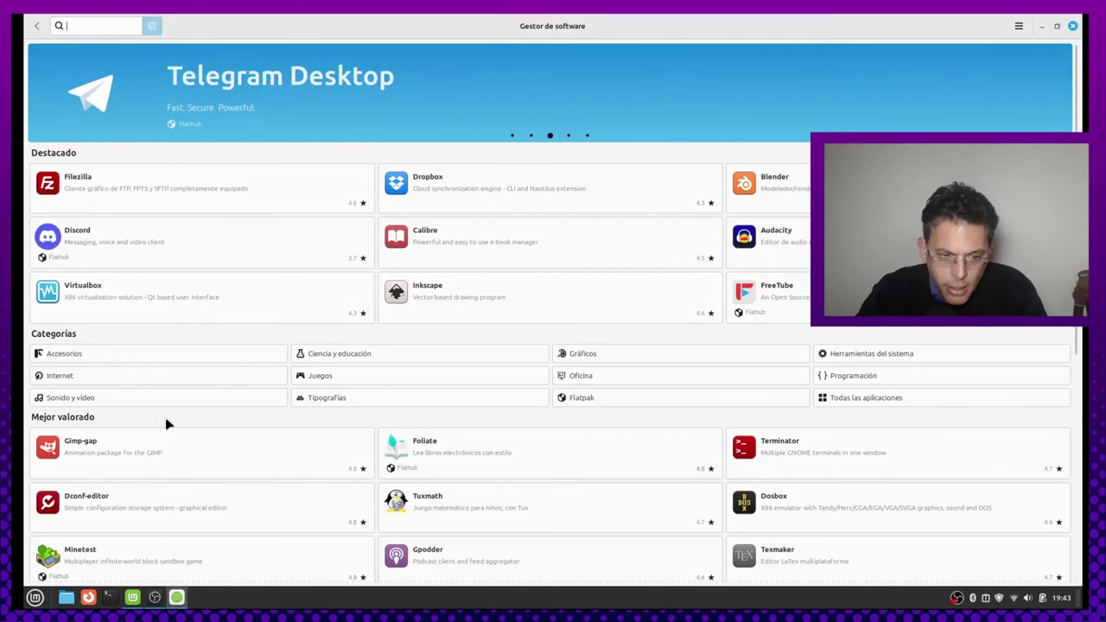
scroll(168, 423, "down", 3)
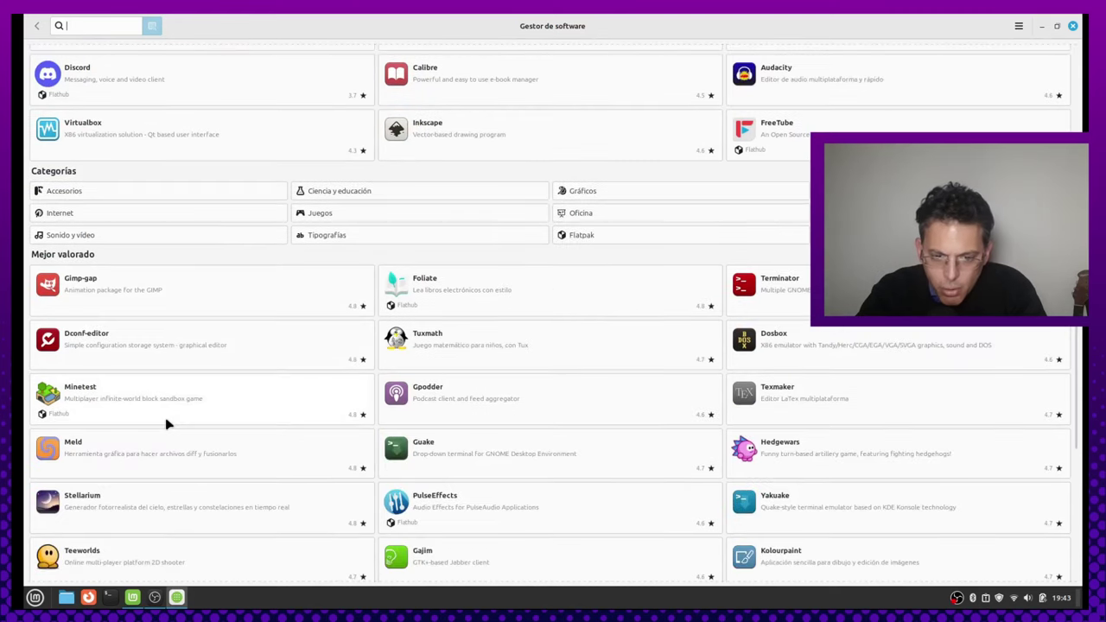
scroll(167, 423, "down", 4)
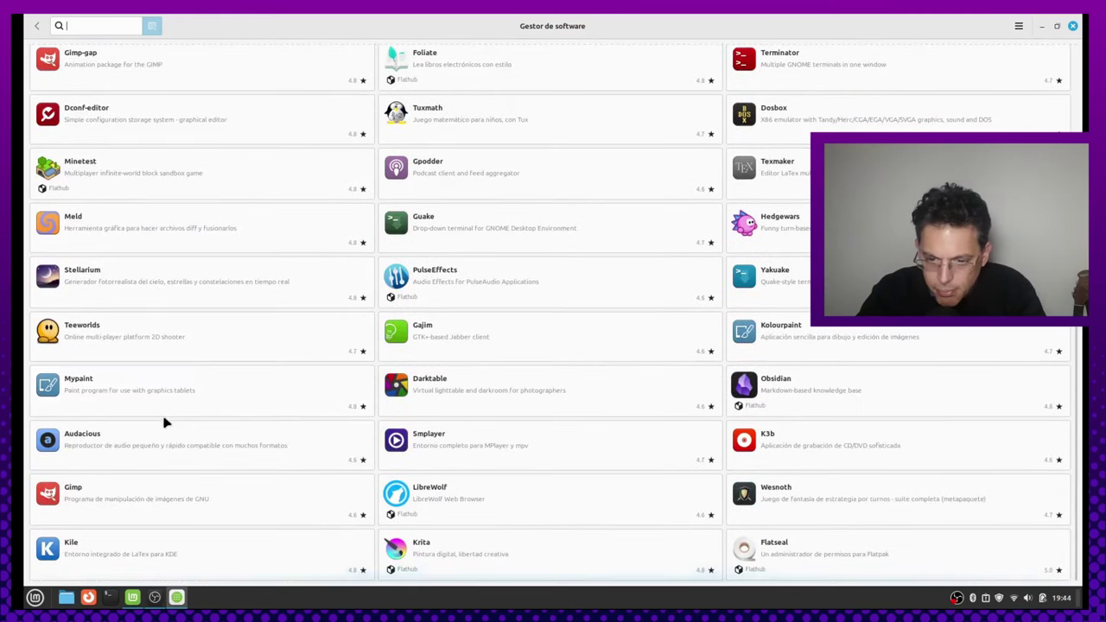
scroll(167, 423, "up", 7)
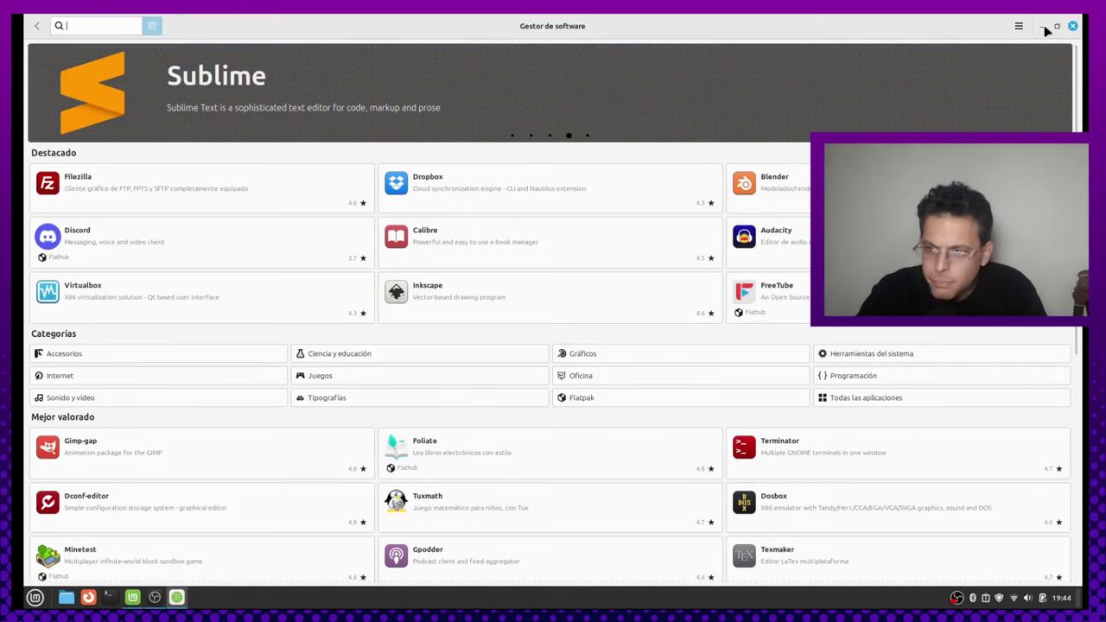
Step: View the Software Manager's search and Flatpak preferences, and return to its main page
left_click(1017, 26)
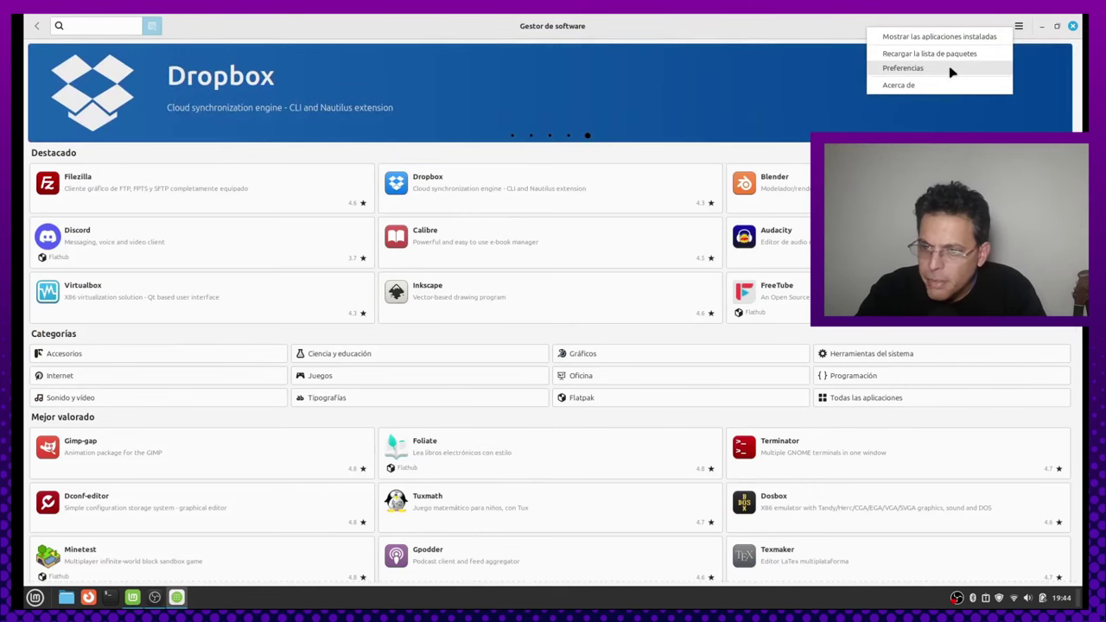
left_click(956, 69)
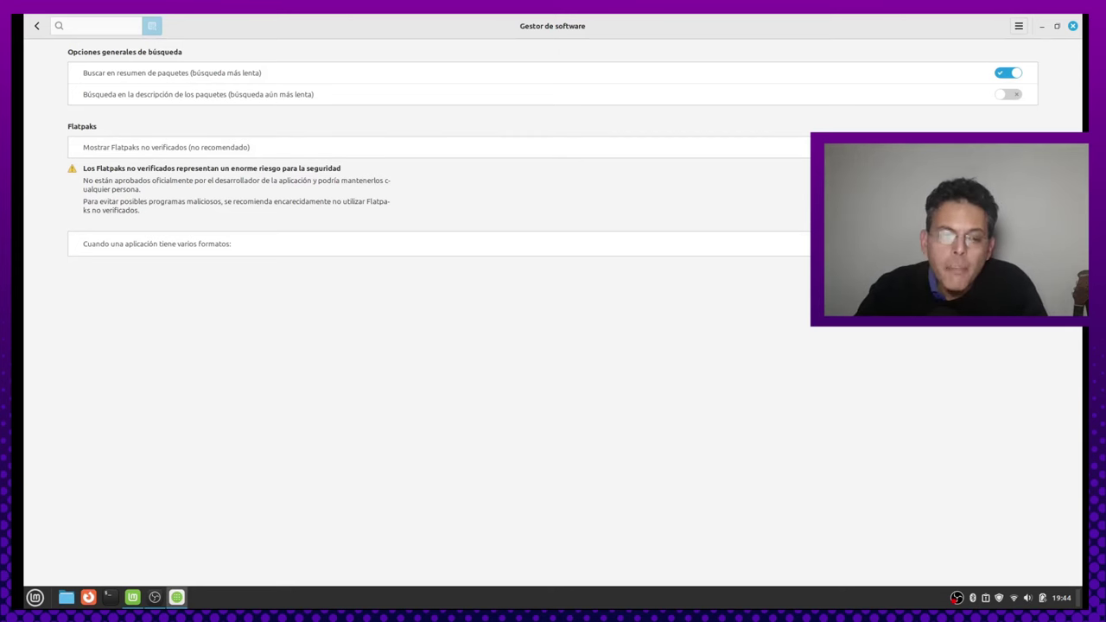
left_click(38, 27)
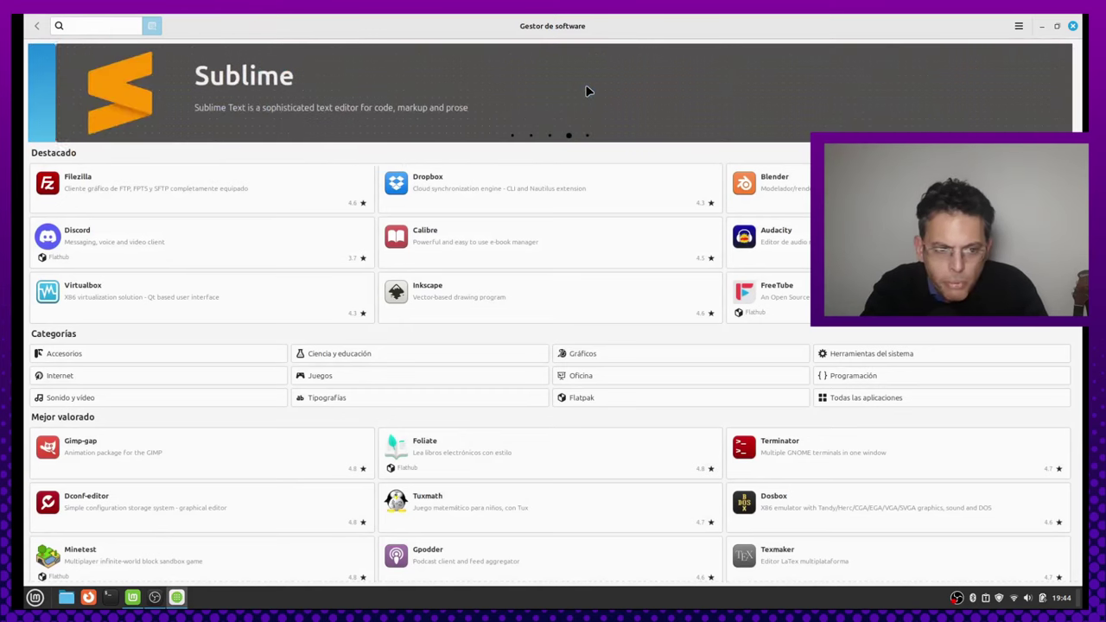
Step: Search the software catalogue for "spotube" and remove the query
type("spotube")
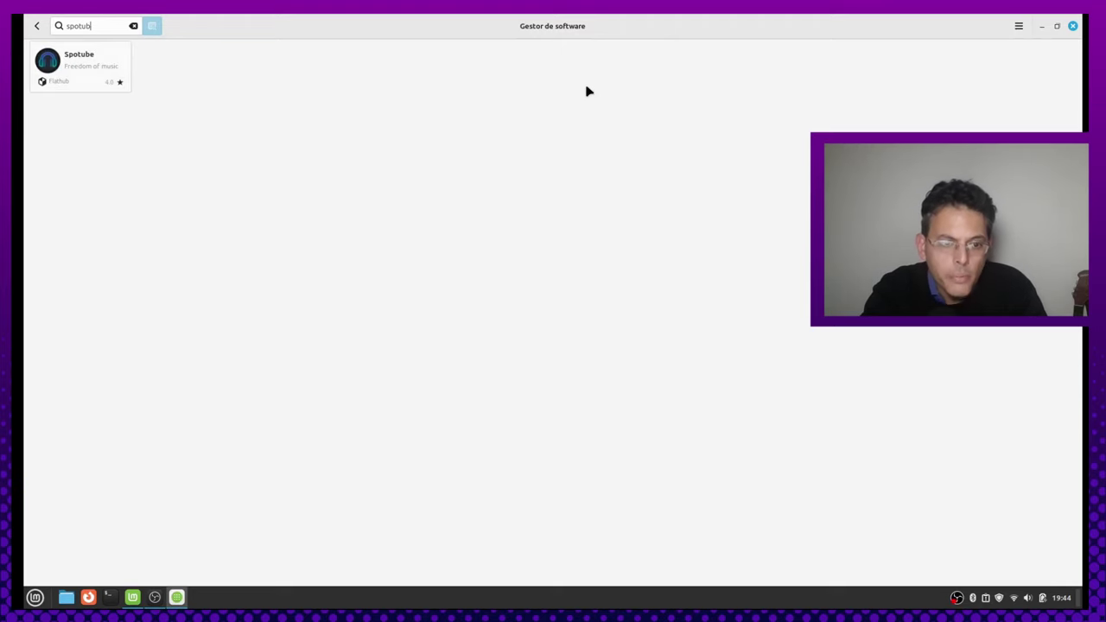
key("BackSpace")
key("BackSpace")
key("BackSpace")
key("BackSpace")
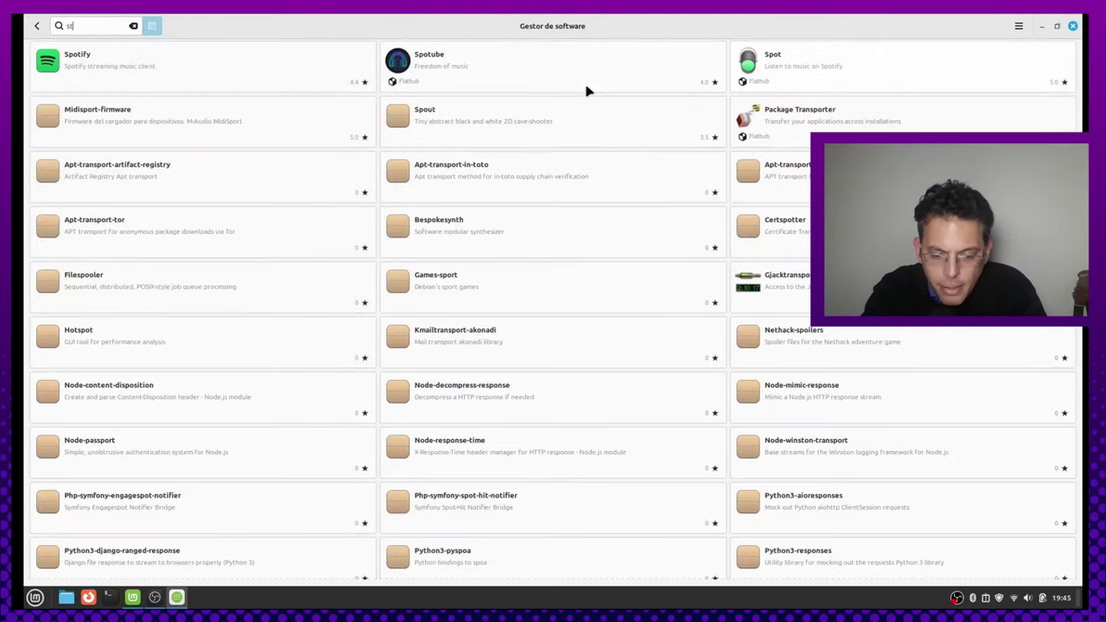
Step: Search the software catalogue for "stremio", clear the query and return to the main page
type("tremio")
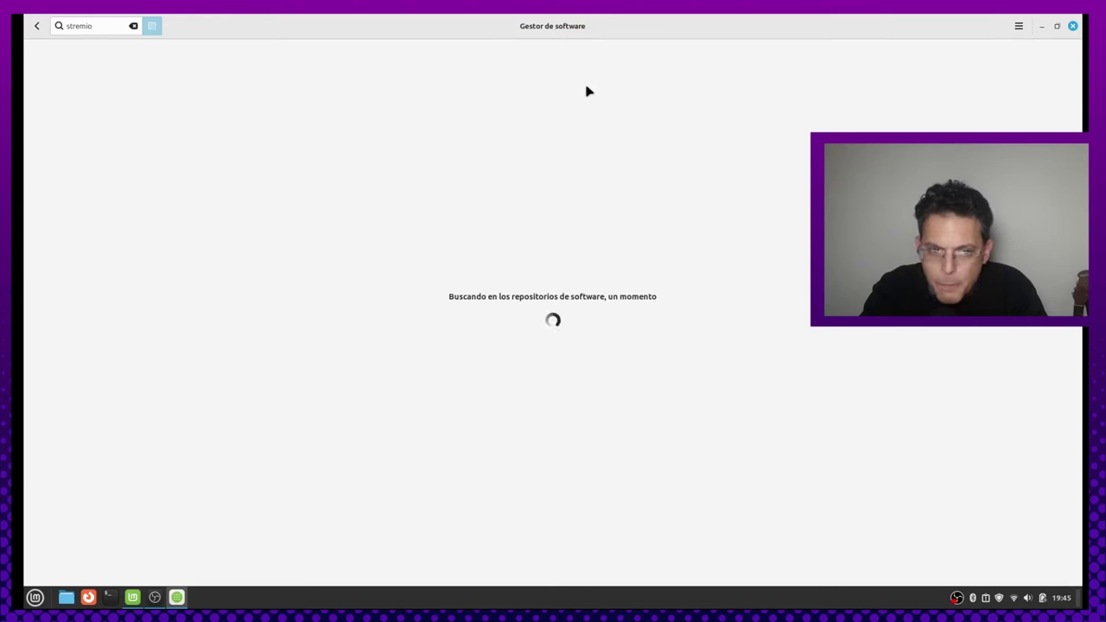
key("BackSpace")
key("BackSpace")
key("BackSpace")
key("BackSpace")
key("BackSpace")
key("BackSpace")
key("BackSpace")
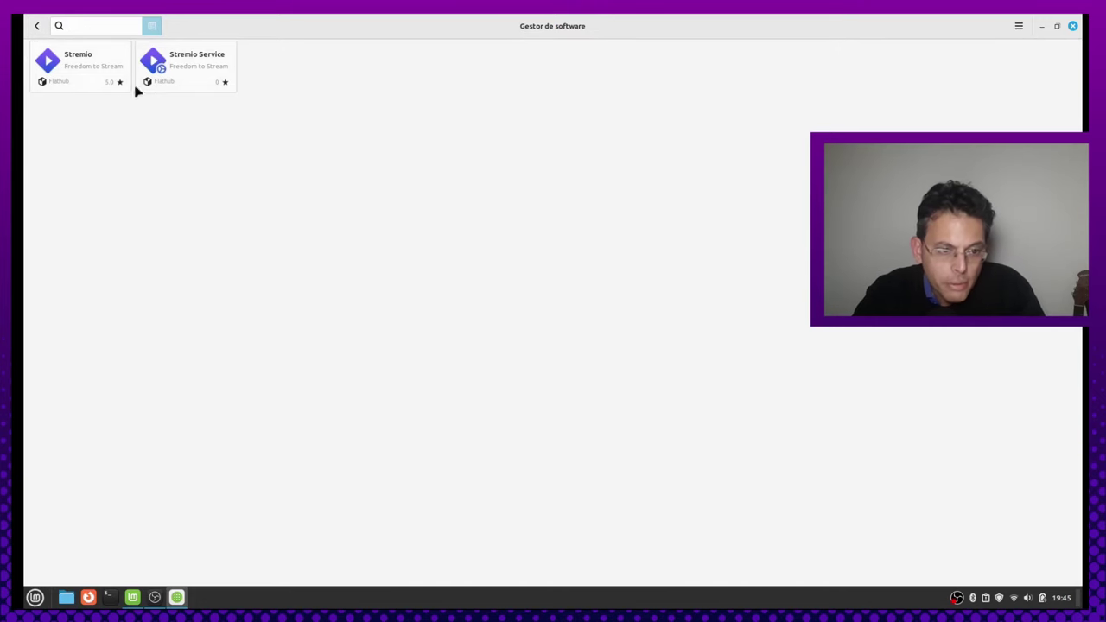
left_click(37, 27)
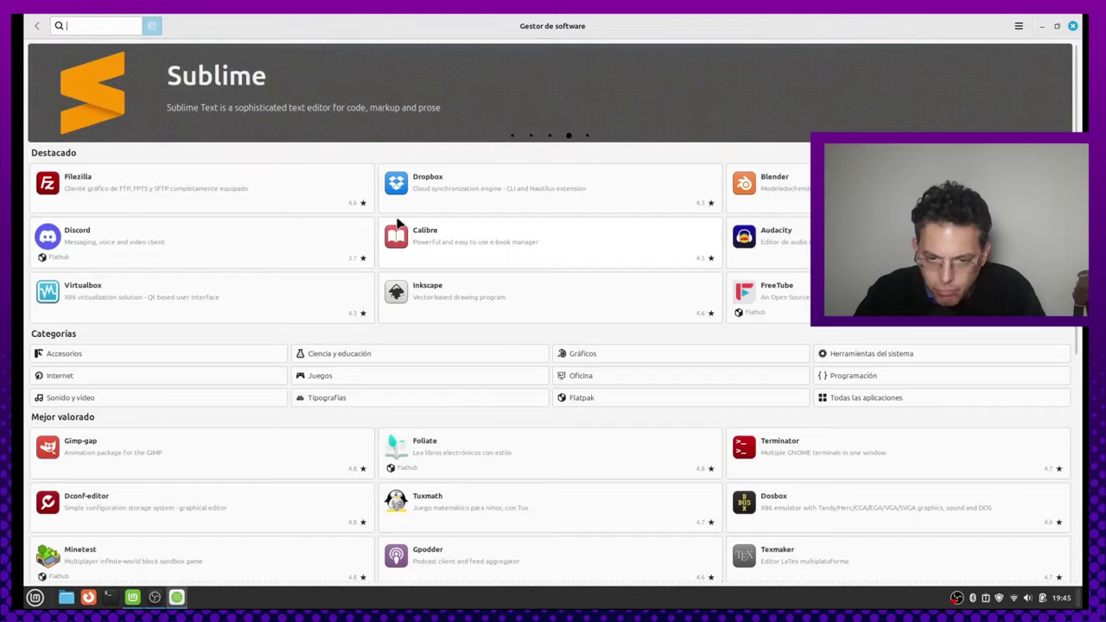
Step: Look over the catalogue's main page once more and close the Software Manager
scroll(398, 223, "down", 3)
scroll(425, 249, "up", 3)
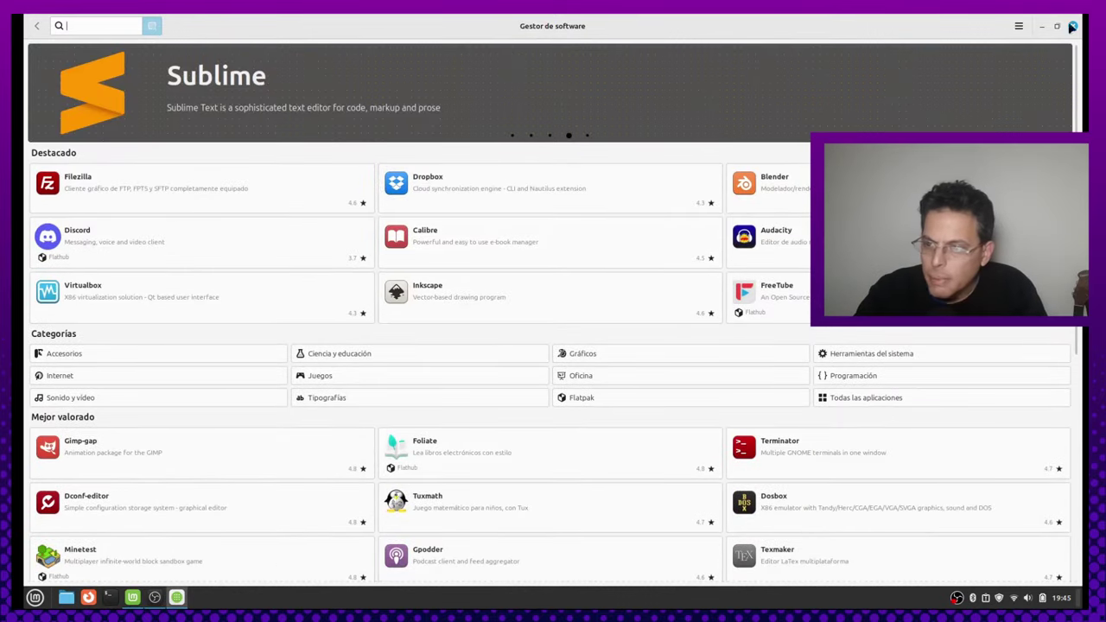
left_click(1071, 27)
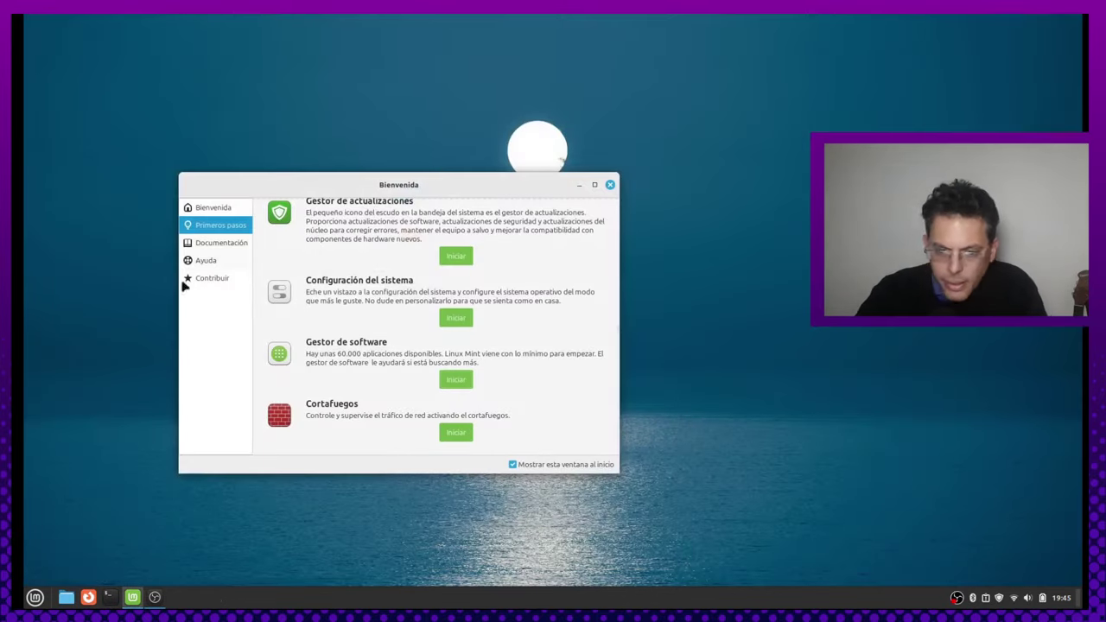
Step: Open the Linux Mint 22 new features page from the welcome window's documentation section and read about language support and new technology
left_click(241, 245)
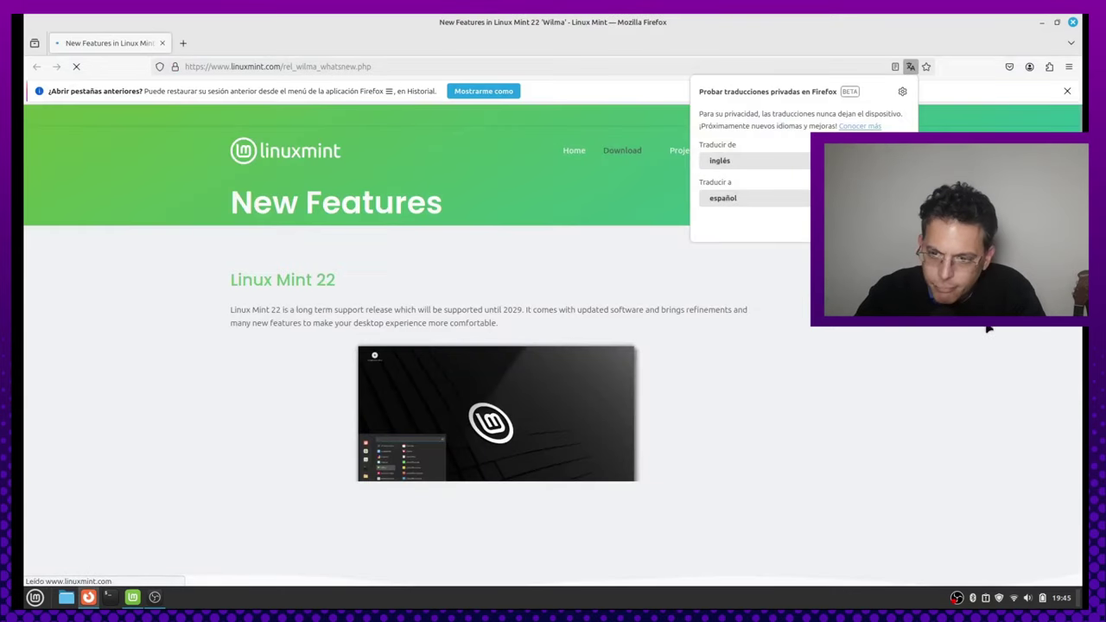
left_click(783, 417)
scroll(787, 413, "down", 5)
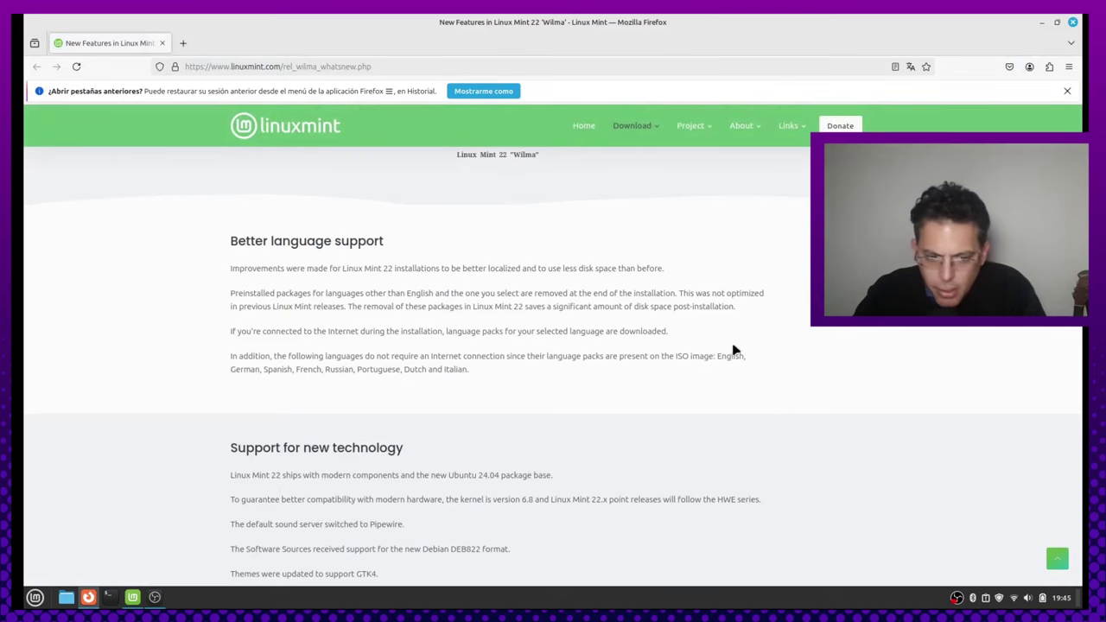
scroll(733, 350, "down", 3)
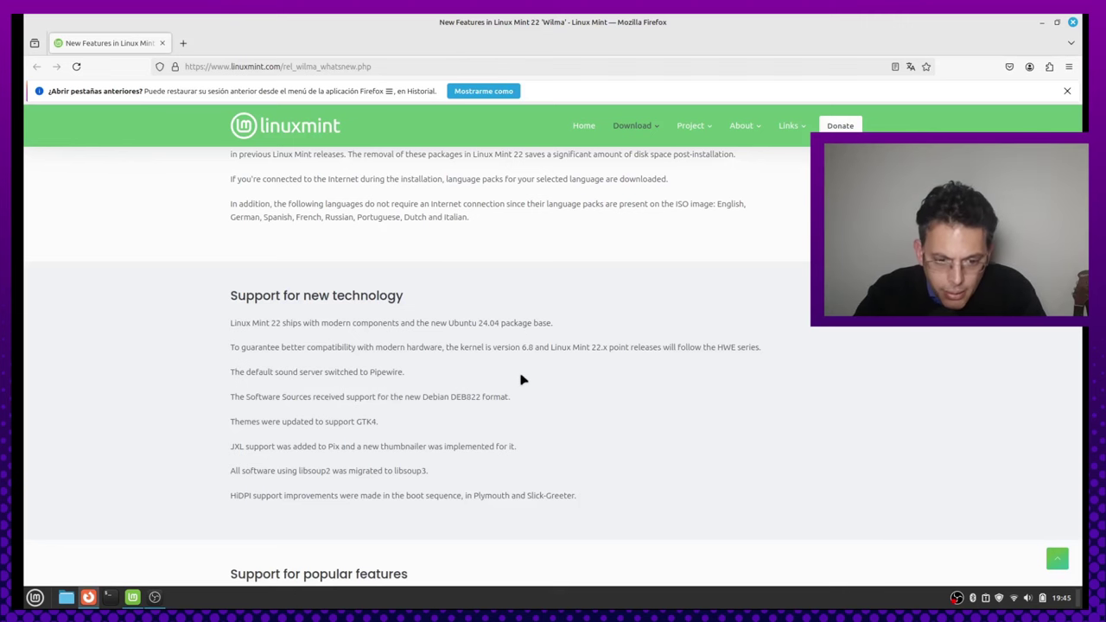
Step: Read the section on support for popular features, including GNOME Online Accounts GTK and the applications downgraded to GTK3
scroll(600, 420, "down", 10)
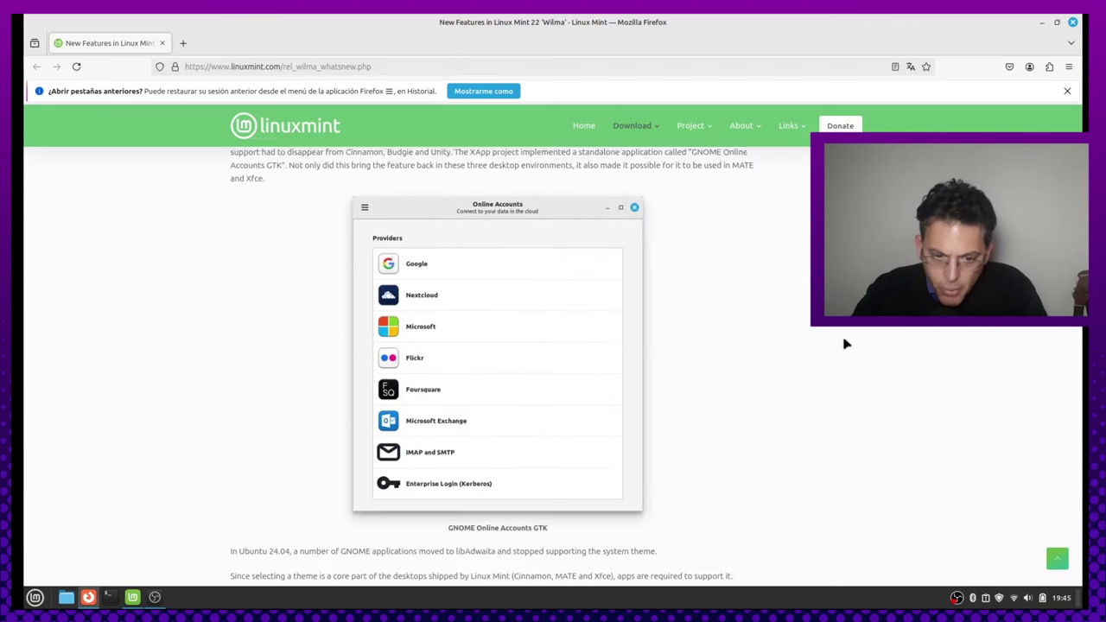
scroll(588, 277, "up", 3)
scroll(648, 311, "down", 3)
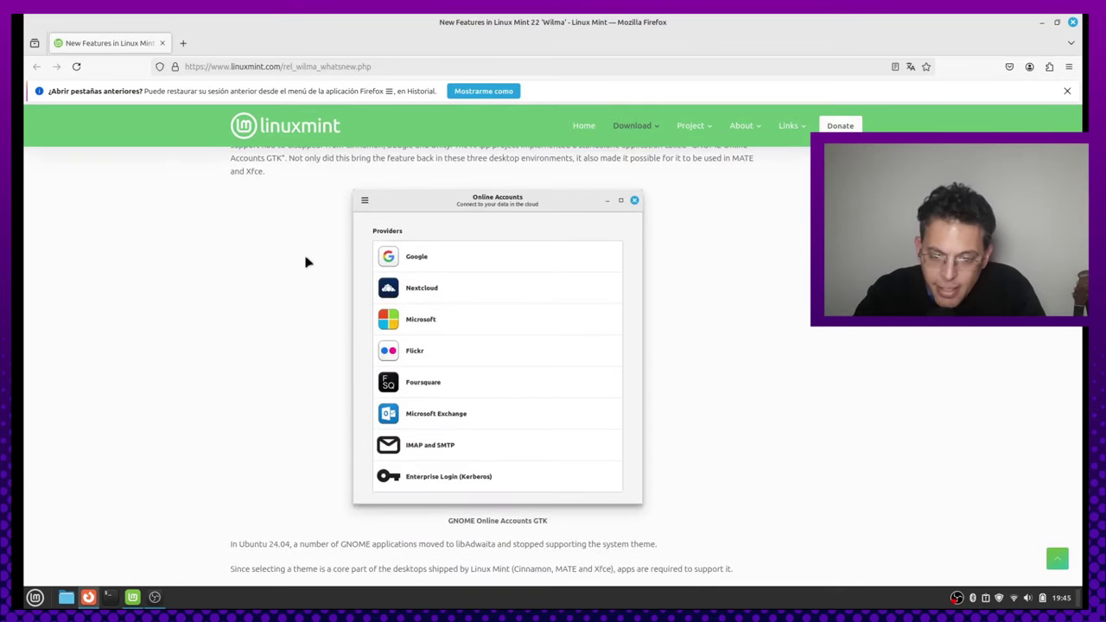
scroll(607, 307, "down", 5)
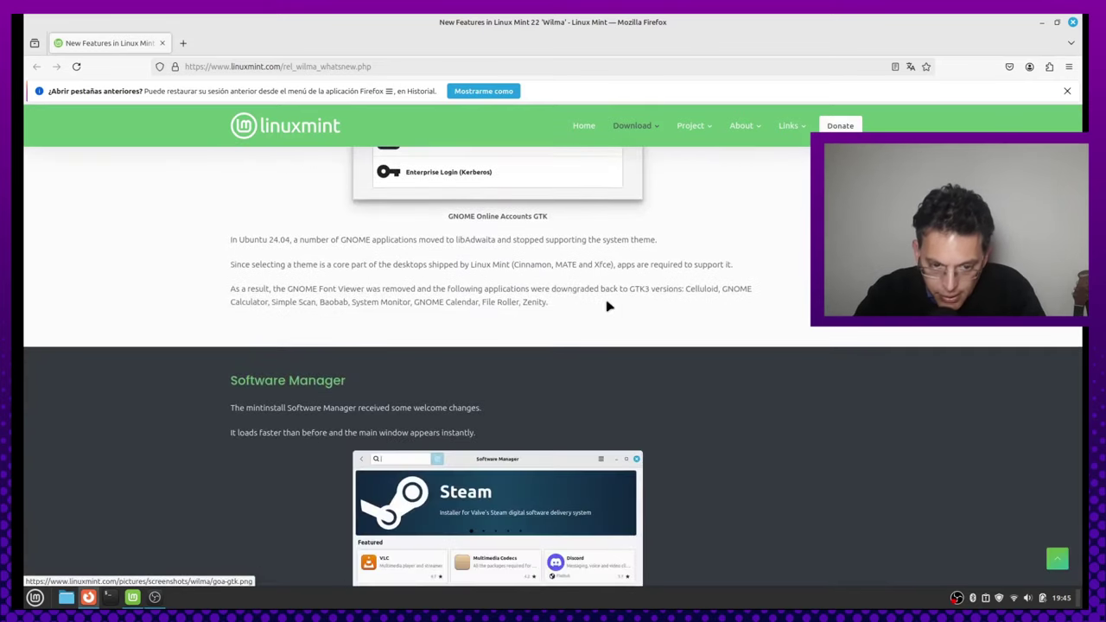
scroll(607, 306, "up", 1)
Step: Read the Software Manager section, covering its better security and the handling of unverified Flatpaks
scroll(607, 306, "down", 10)
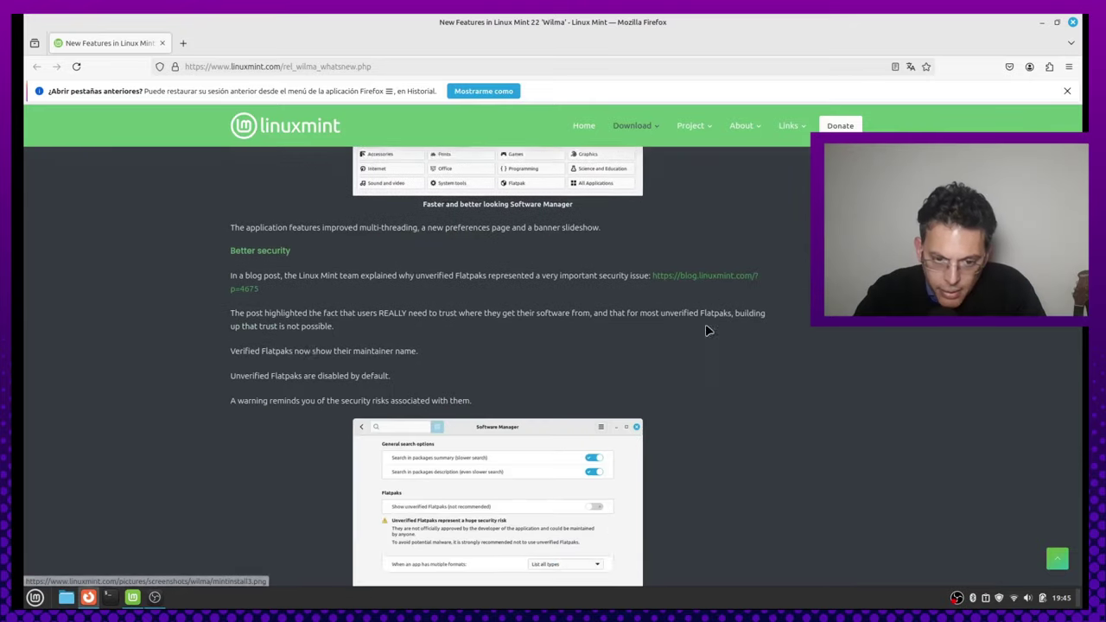
scroll(333, 239, "up", 5)
scroll(540, 429, "down", 3)
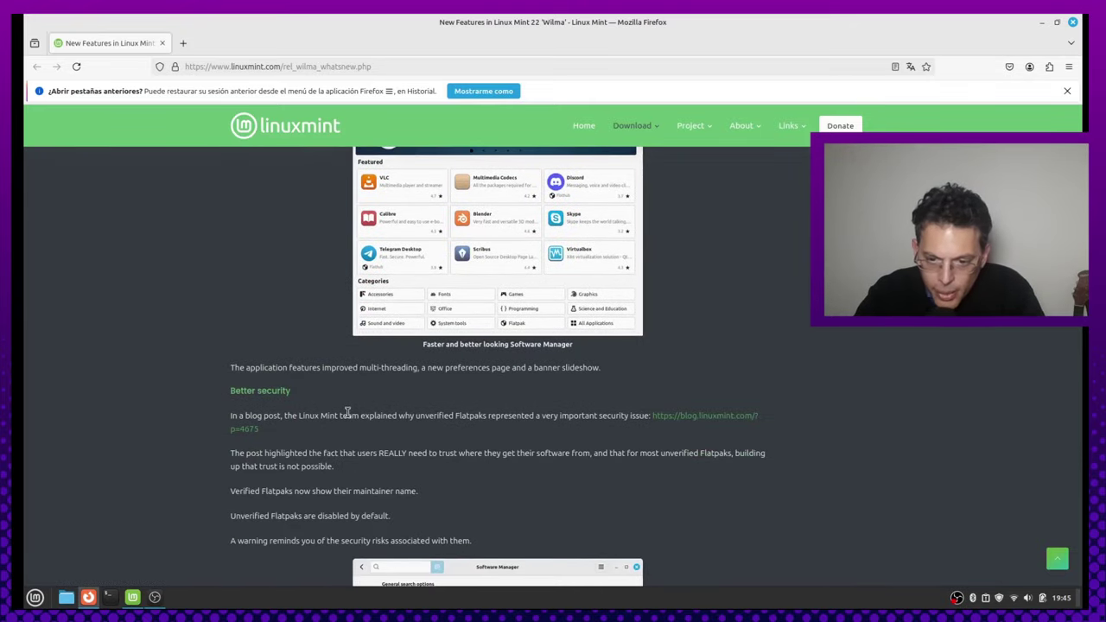
scroll(347, 413, "down", 5)
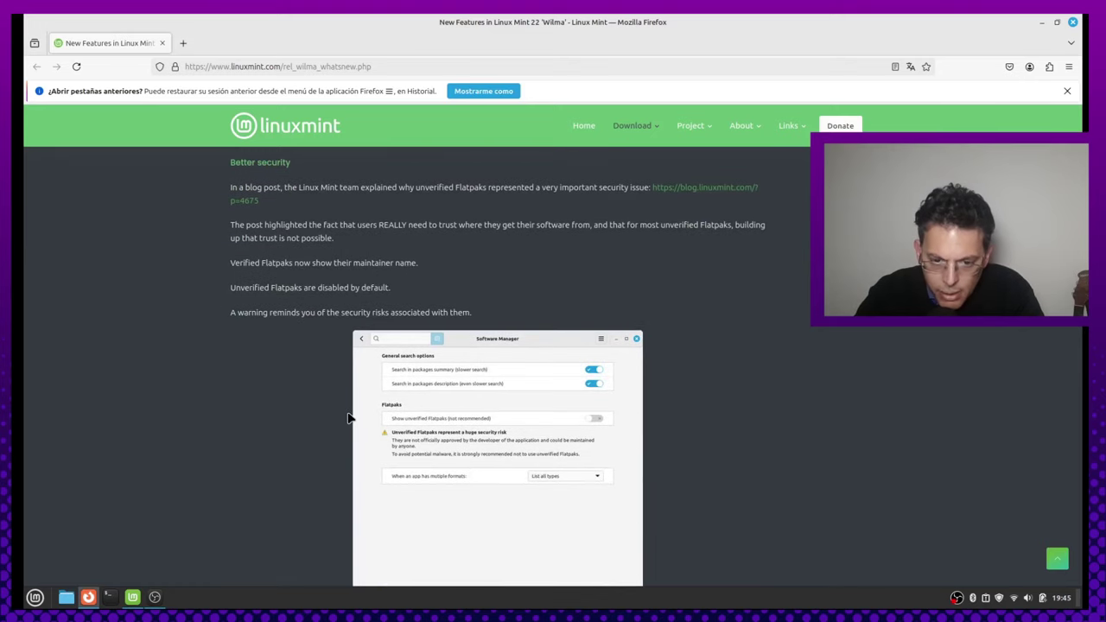
scroll(347, 418, "down", 6)
scroll(348, 419, "down", 5)
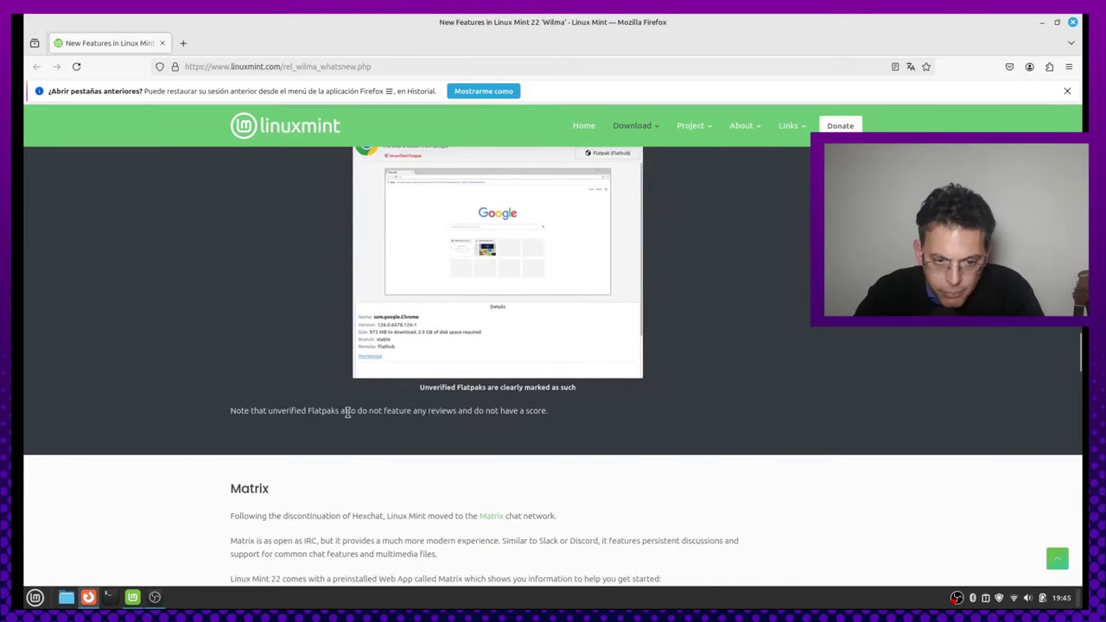
scroll(348, 416, "up", 3)
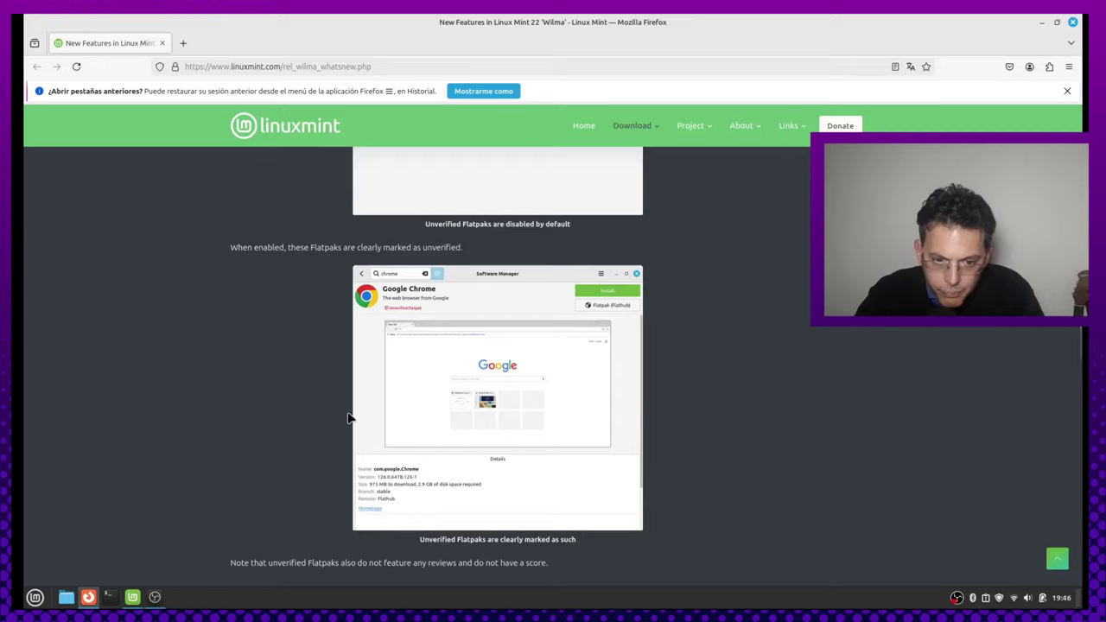
Step: Read the Matrix section about the preinstalled web app and the Linux Mint space in Element
scroll(348, 418, "down", 10)
scroll(389, 296, "up", 2)
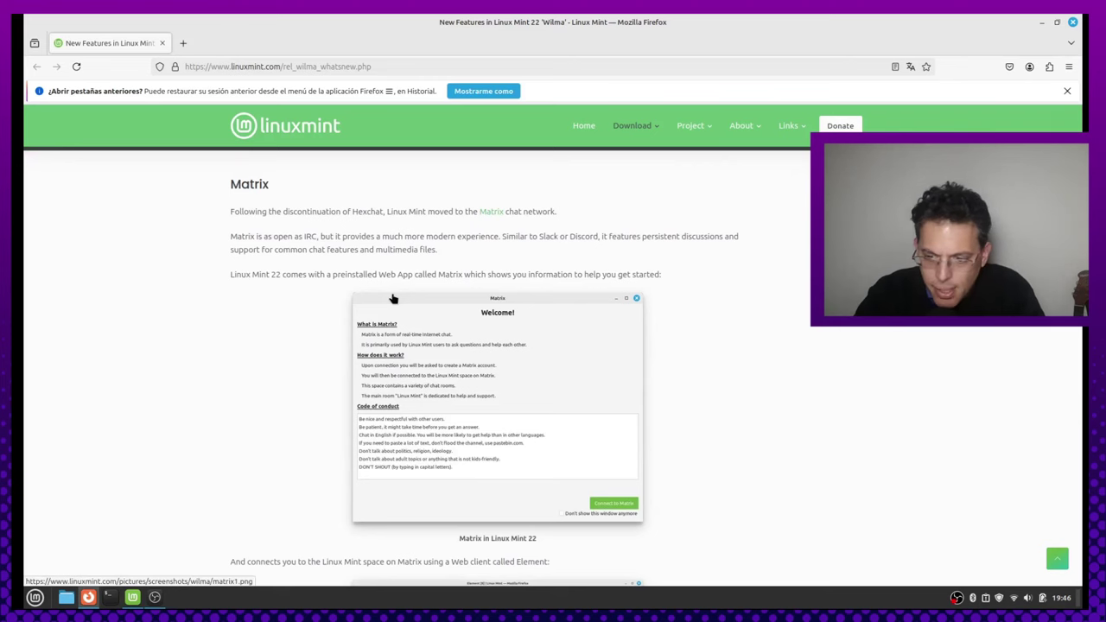
scroll(392, 298, "down", 5)
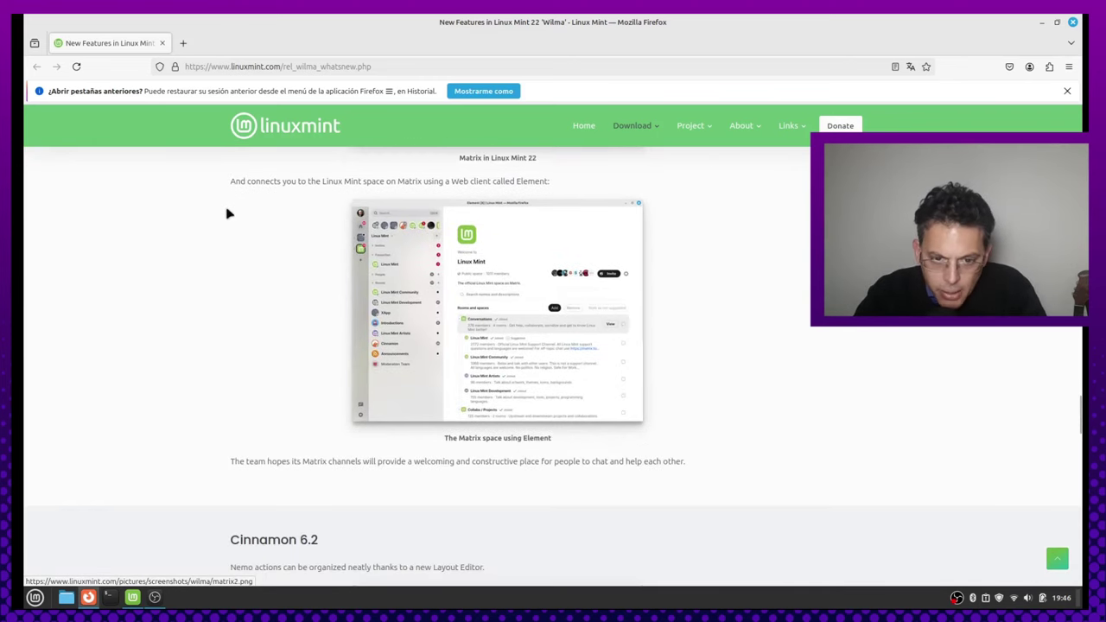
scroll(290, 259, "down", 1)
Step: Read the Cinnamon 6.2 changes and the remaining sections down to the LTS strategy, and close the browser
scroll(289, 269, "down", 4)
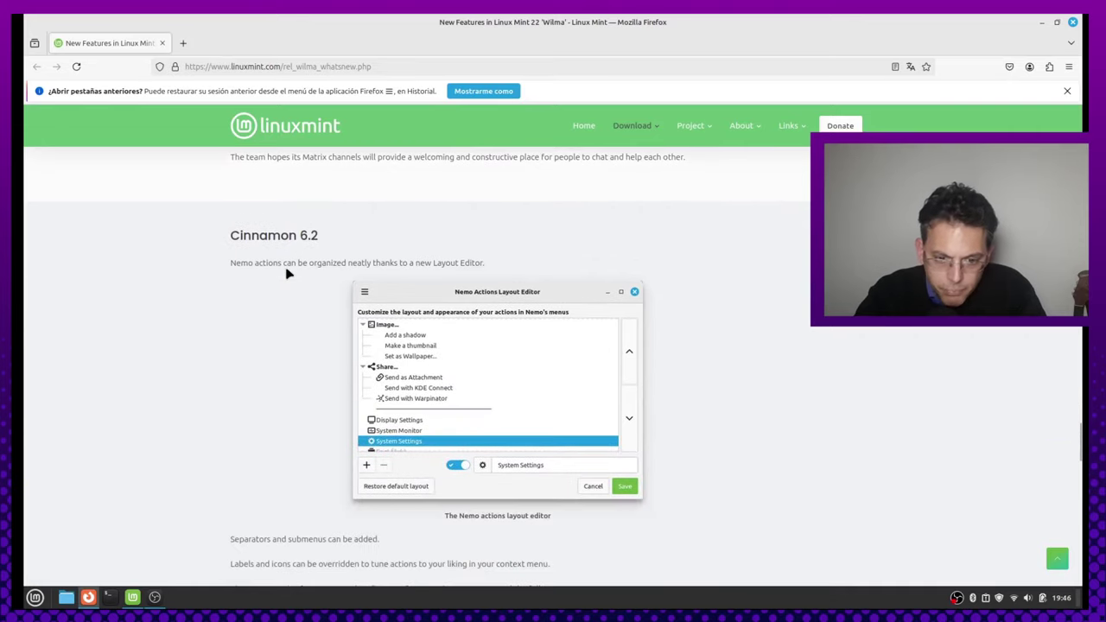
scroll(289, 274, "up", 1)
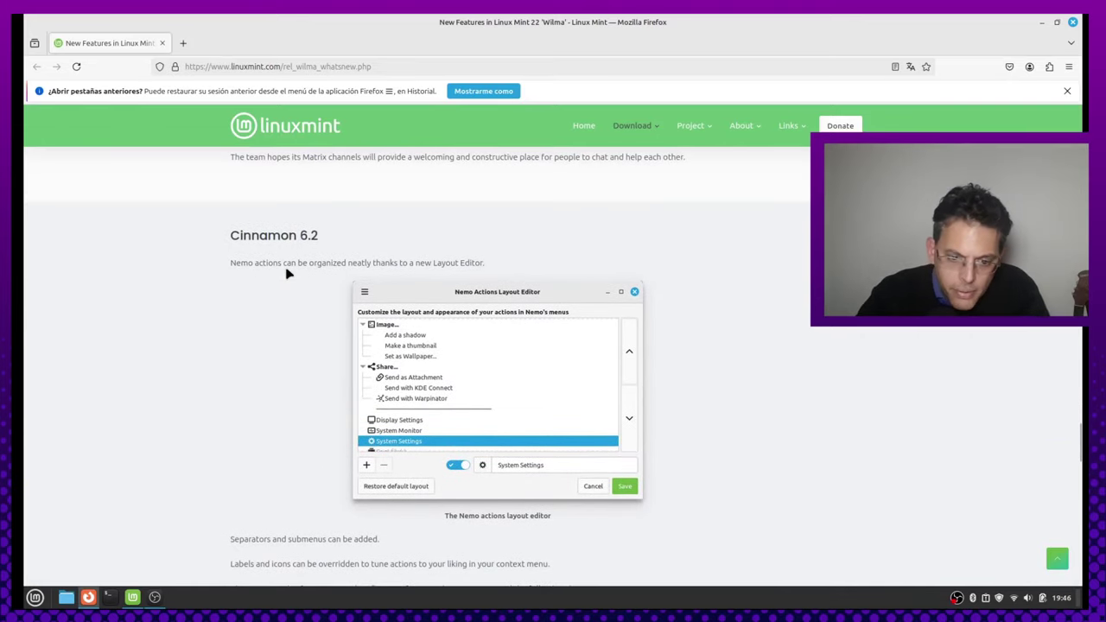
scroll(290, 274, "down", 2)
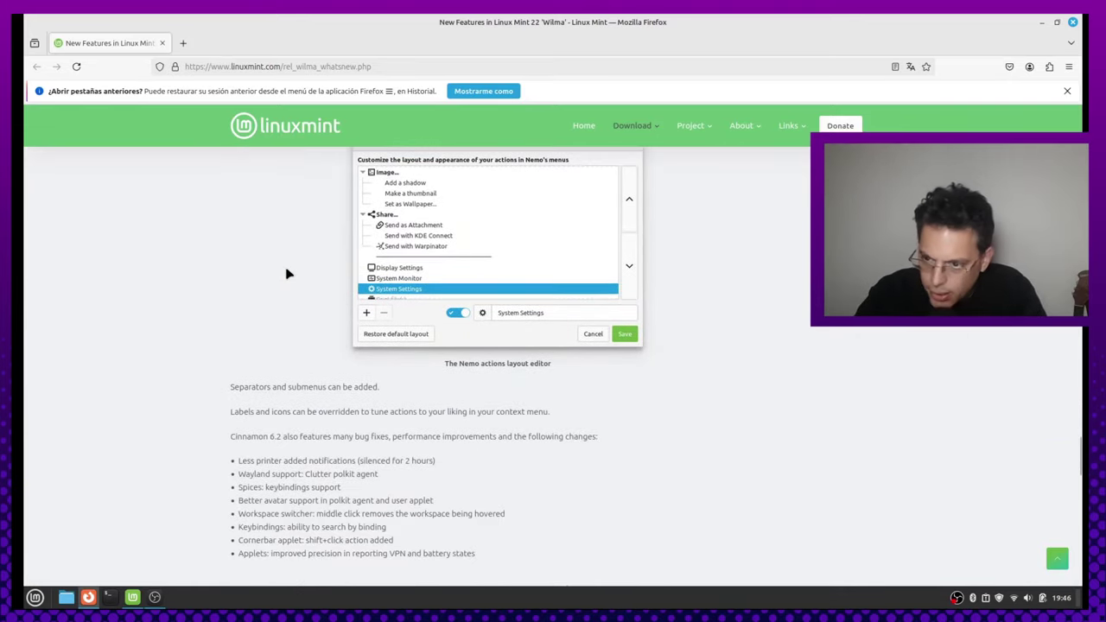
scroll(290, 274, "down", 6)
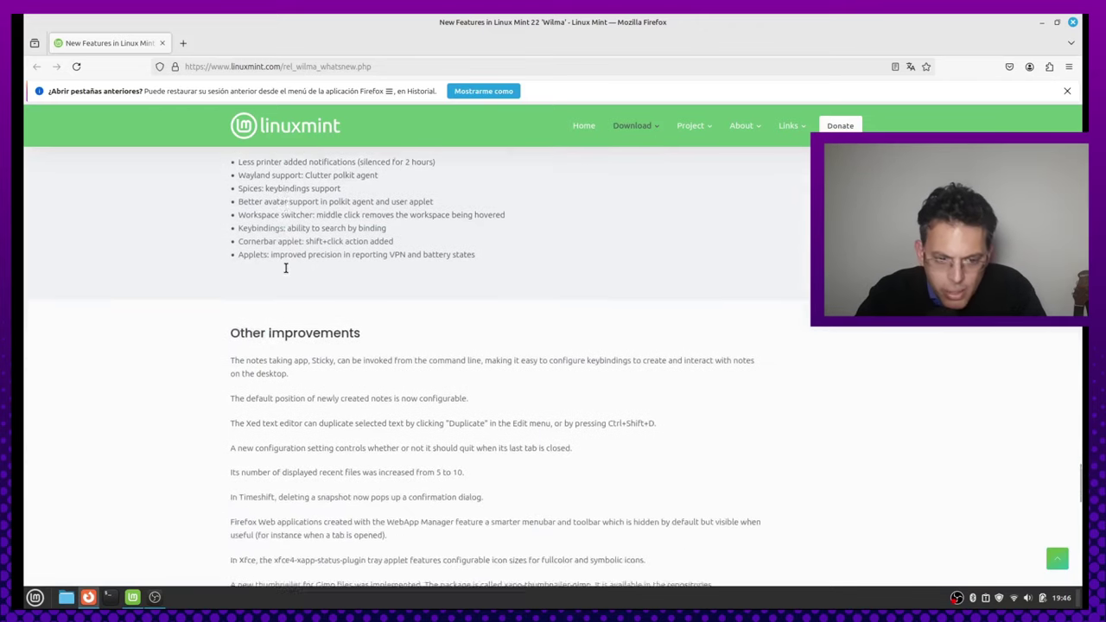
scroll(541, 336, "down", 7)
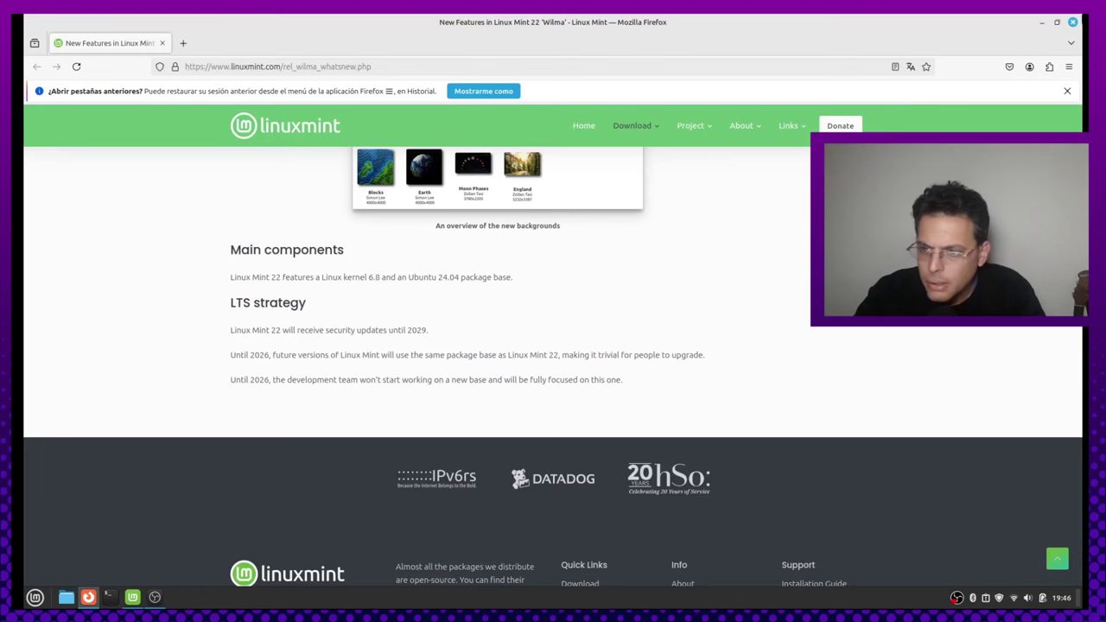
left_click(1072, 23)
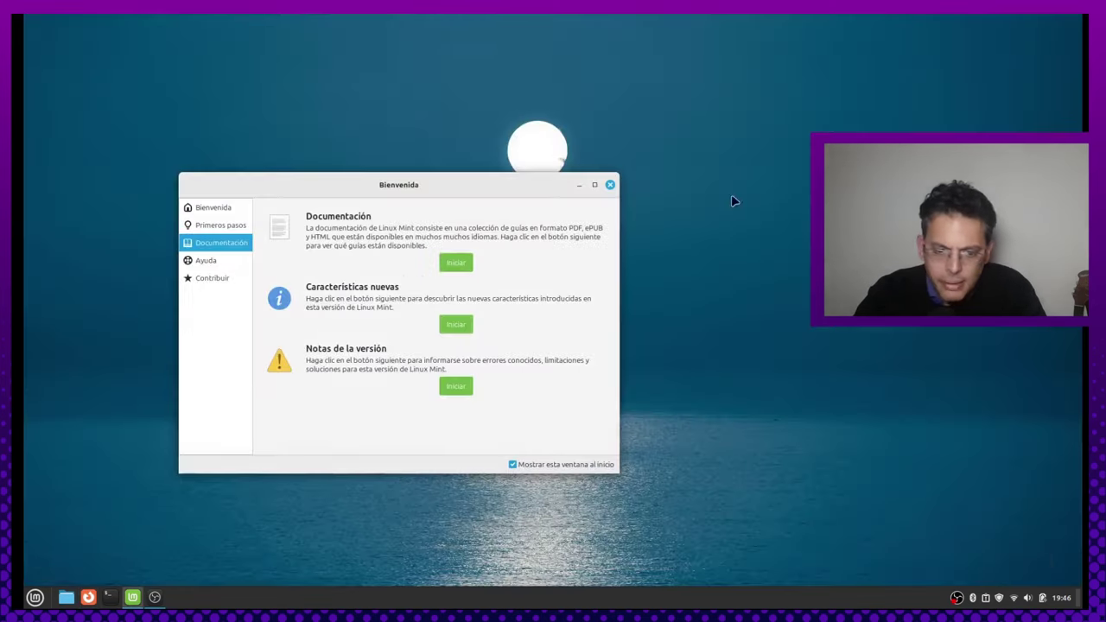
Step: View the Welcome window's help and contribution pages, and close the window
left_click(217, 263)
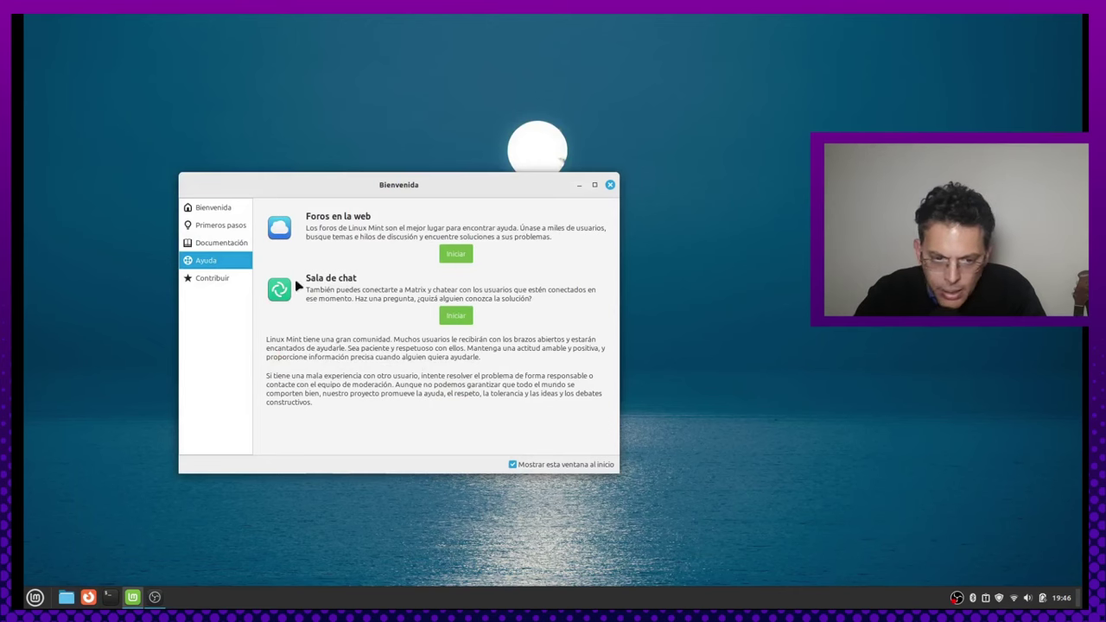
left_click(216, 279)
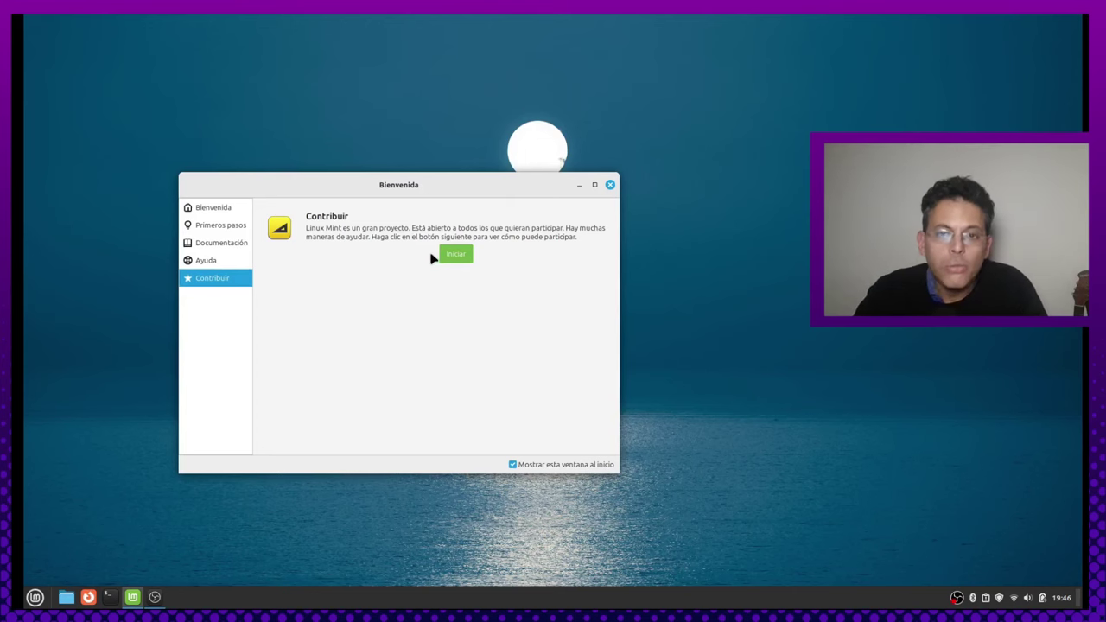
left_click(610, 185)
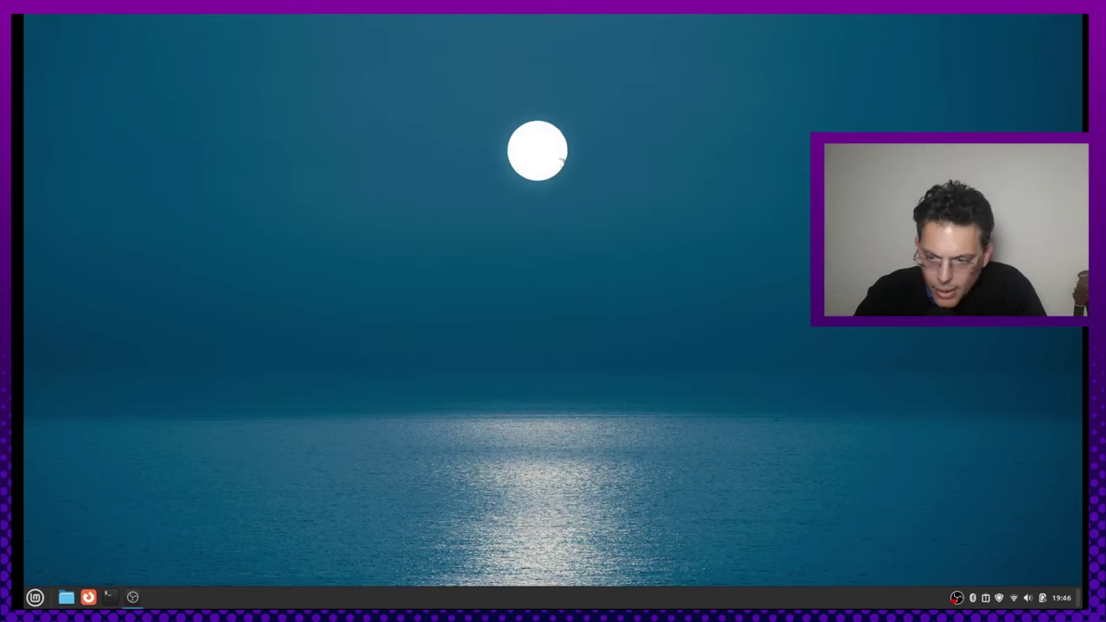
Step: Try opening and closing the application menu several times
left_click(35, 596)
key("super")
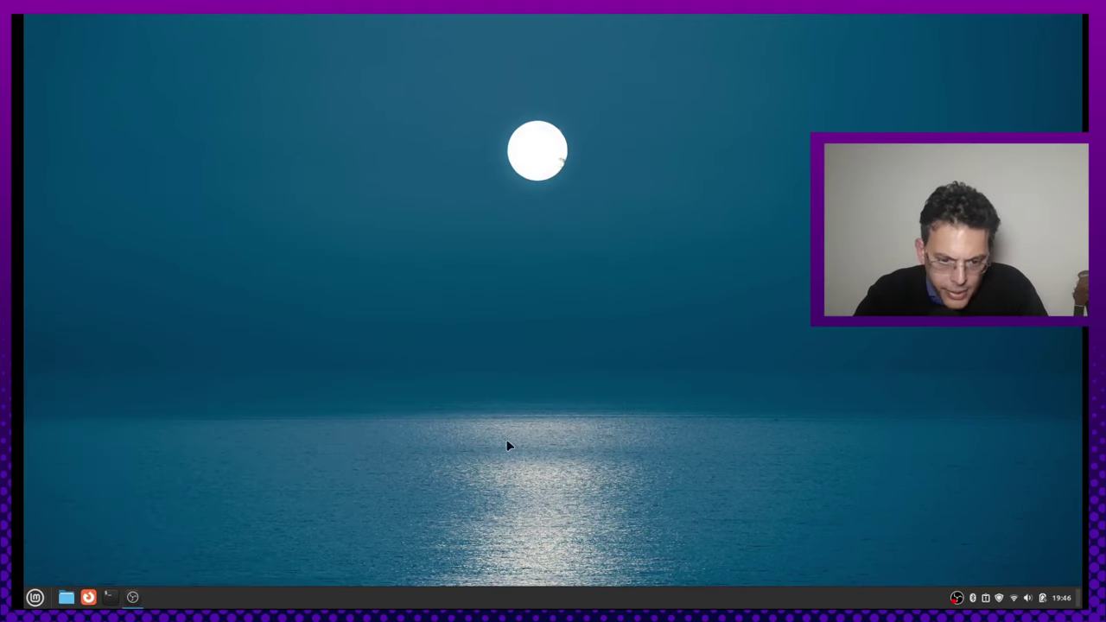
key("super")
key("super")
key("super")
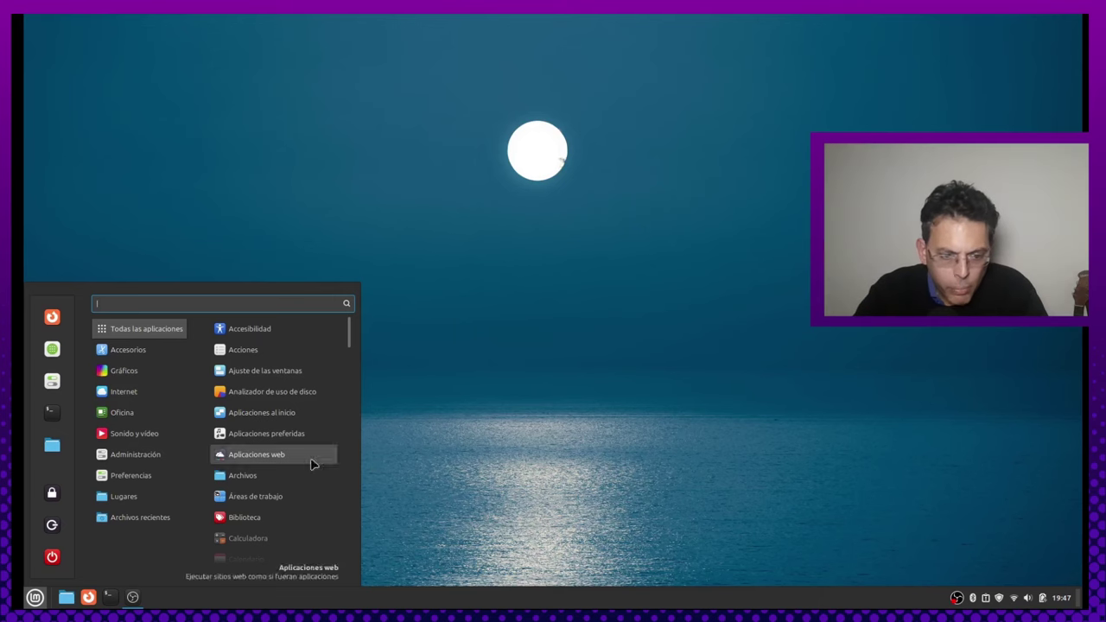
key("super")
Step: Open the home folder in the file manager, close it again, and take another brief look at the application menu
key("super+e")
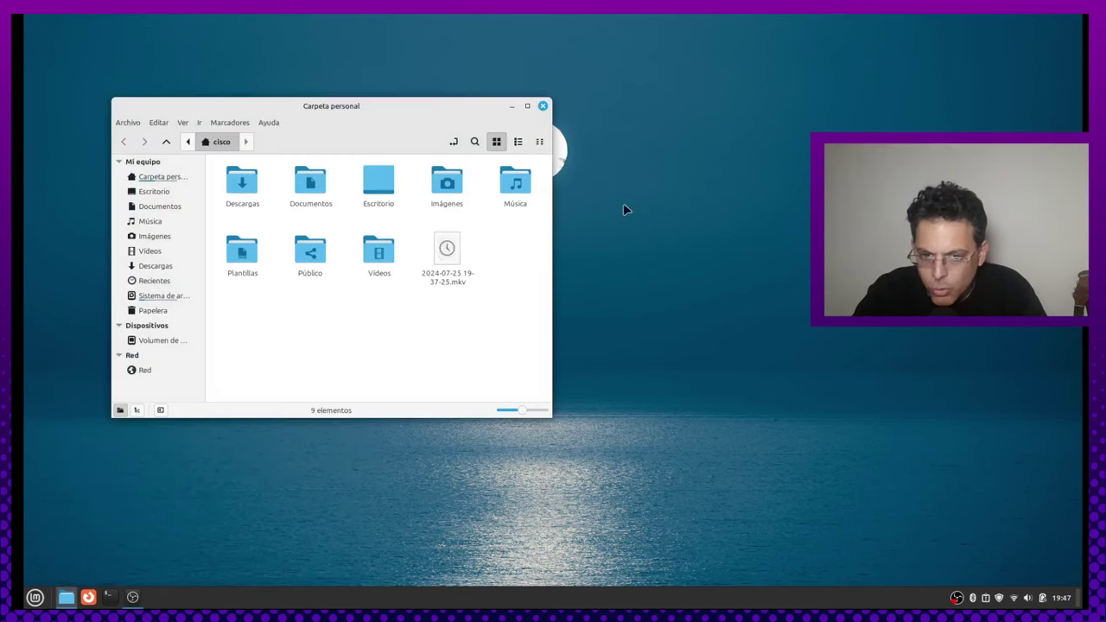
left_click(540, 107)
key("super")
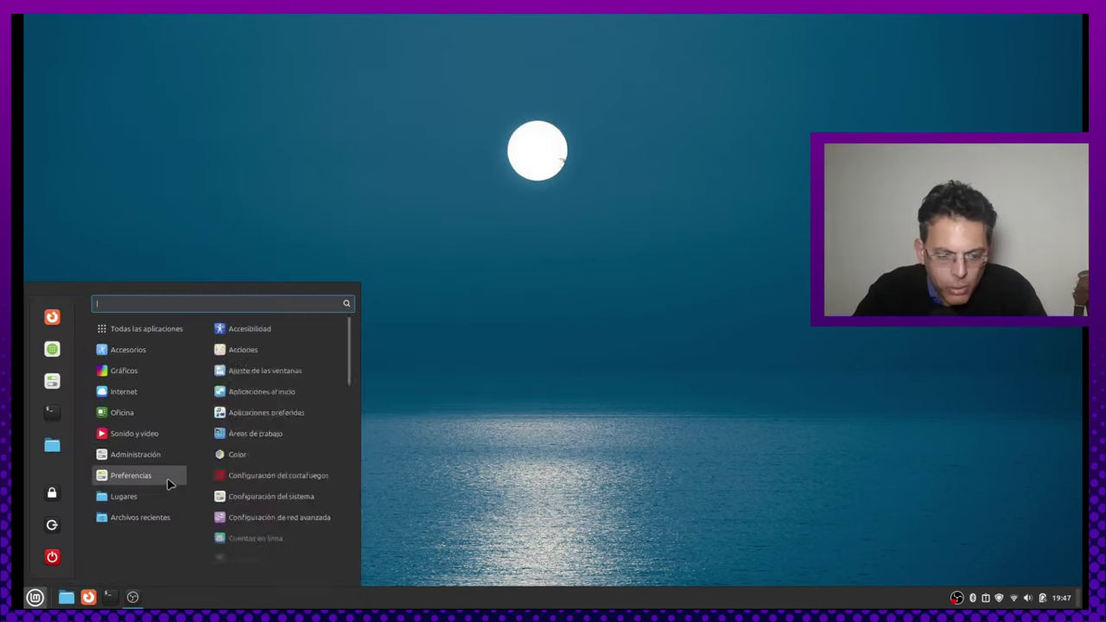
key("super")
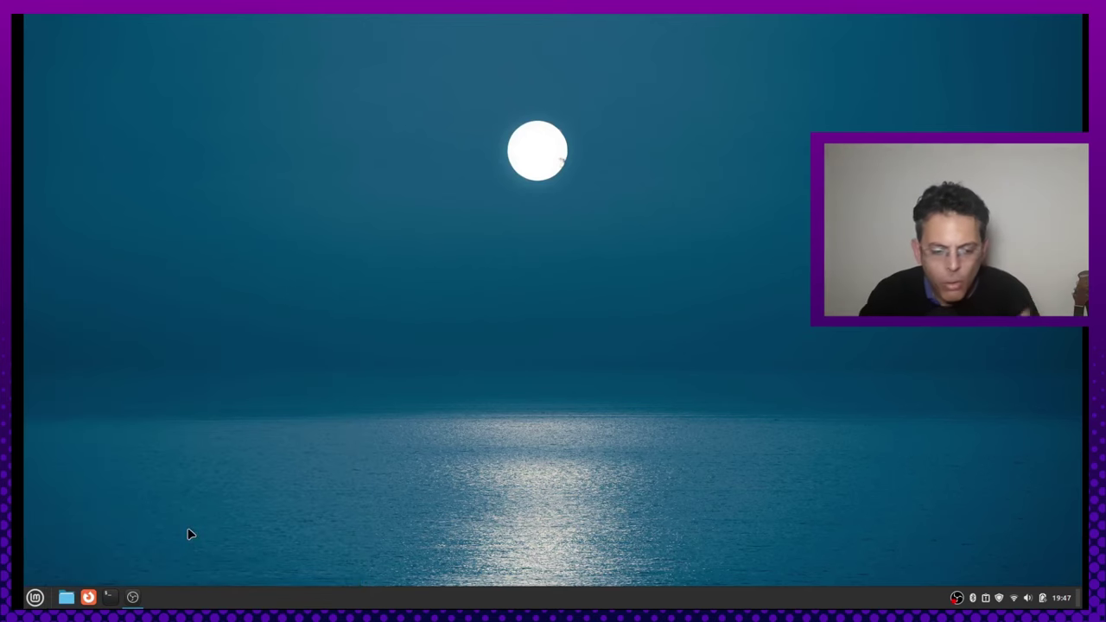
Step: Open a terminal and try to run htop
left_click(109, 596)
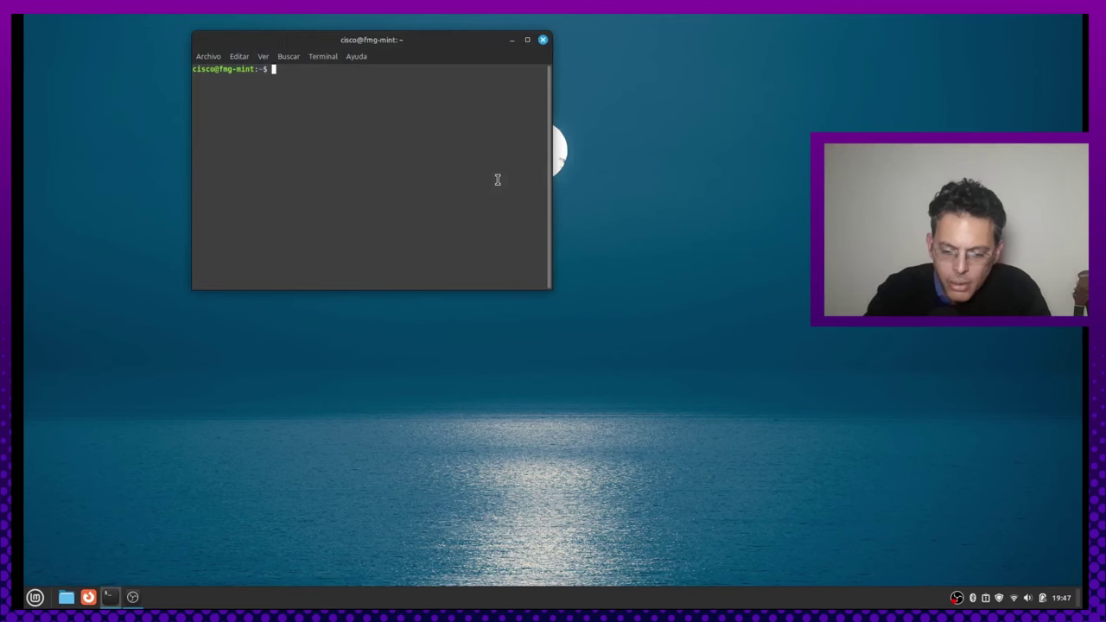
type("htop")
key("Return")
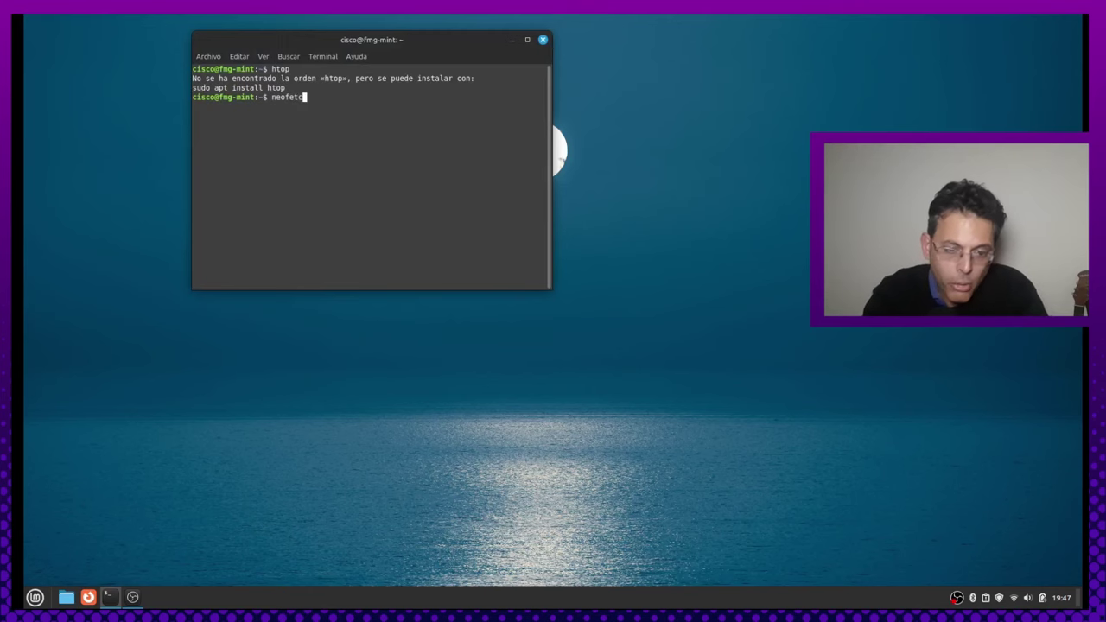
Step: Run neofetch to show the system information, and move and enlarge the terminal window to fit the output
type("neofetch")
key("Return")
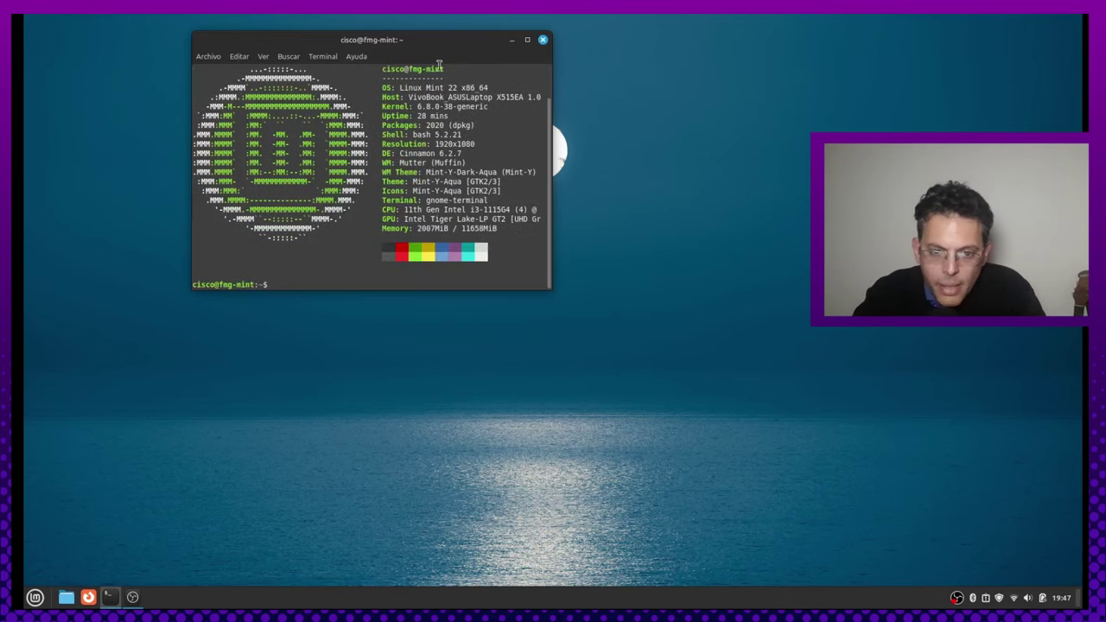
left_click_drag(442, 43, 371, 82)
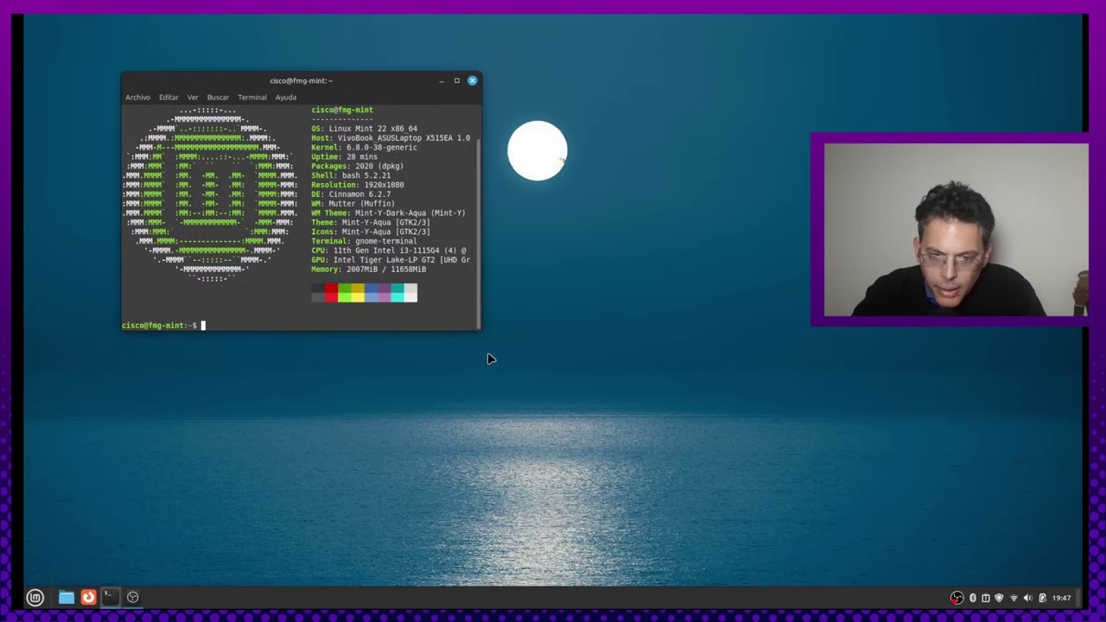
left_click_drag(480, 330, 605, 415)
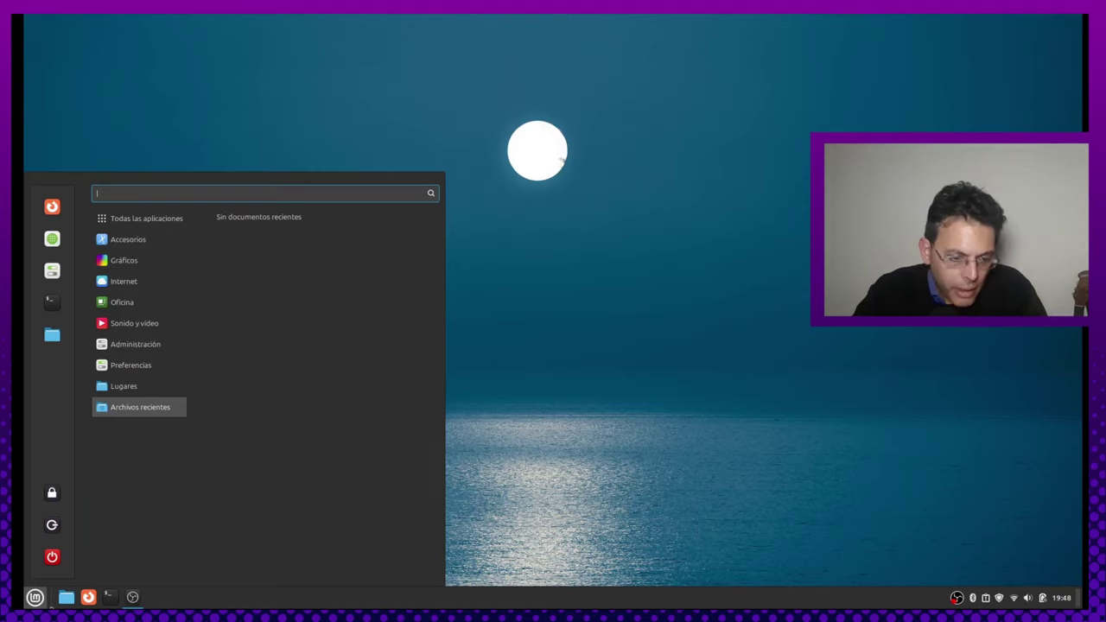
Step: Launch the file manager from the Accessories category and maximise its window
left_click(34, 597)
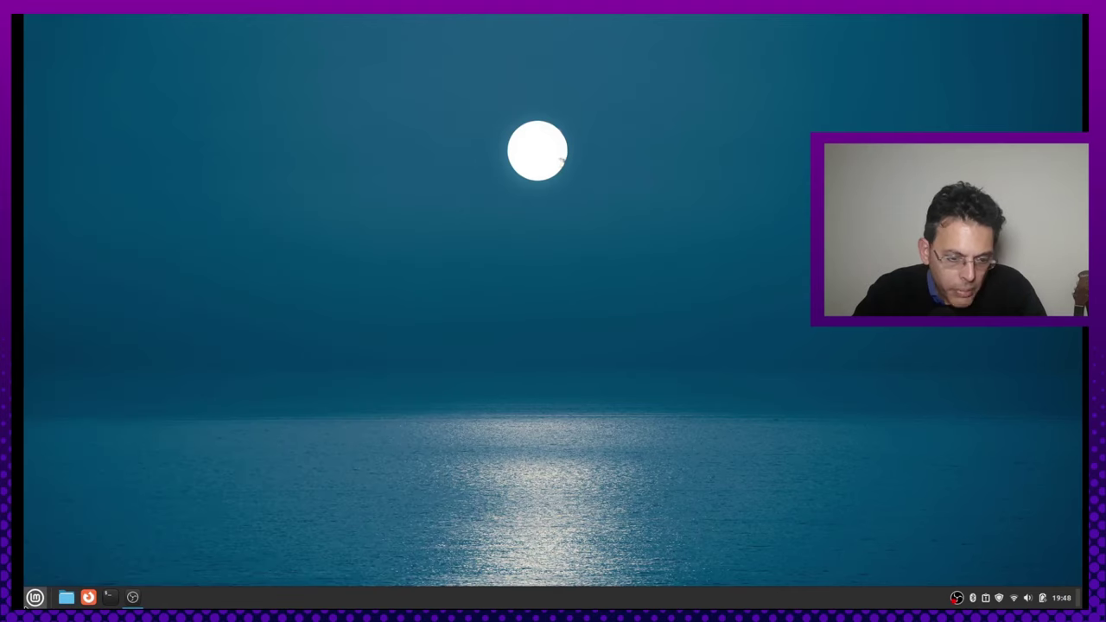
left_click(34, 598)
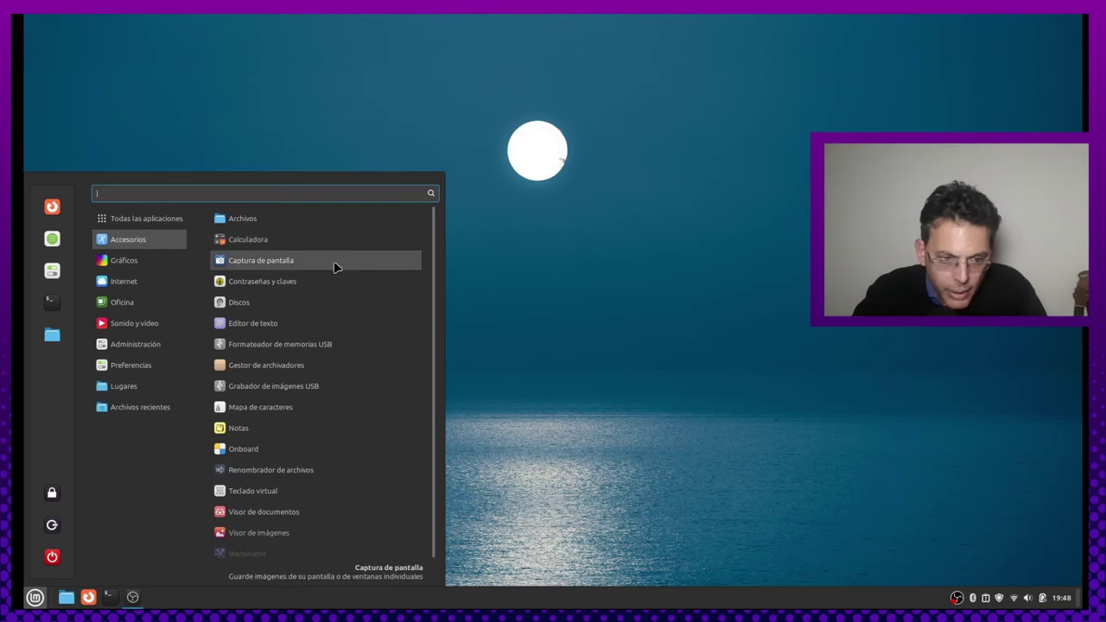
left_click(329, 221)
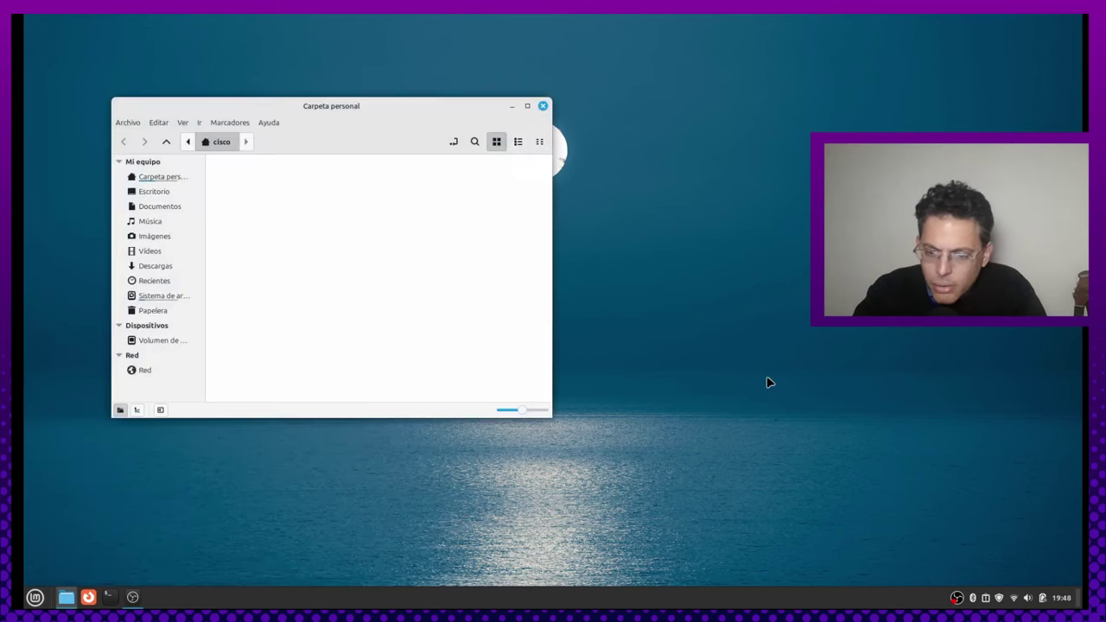
left_click(527, 106)
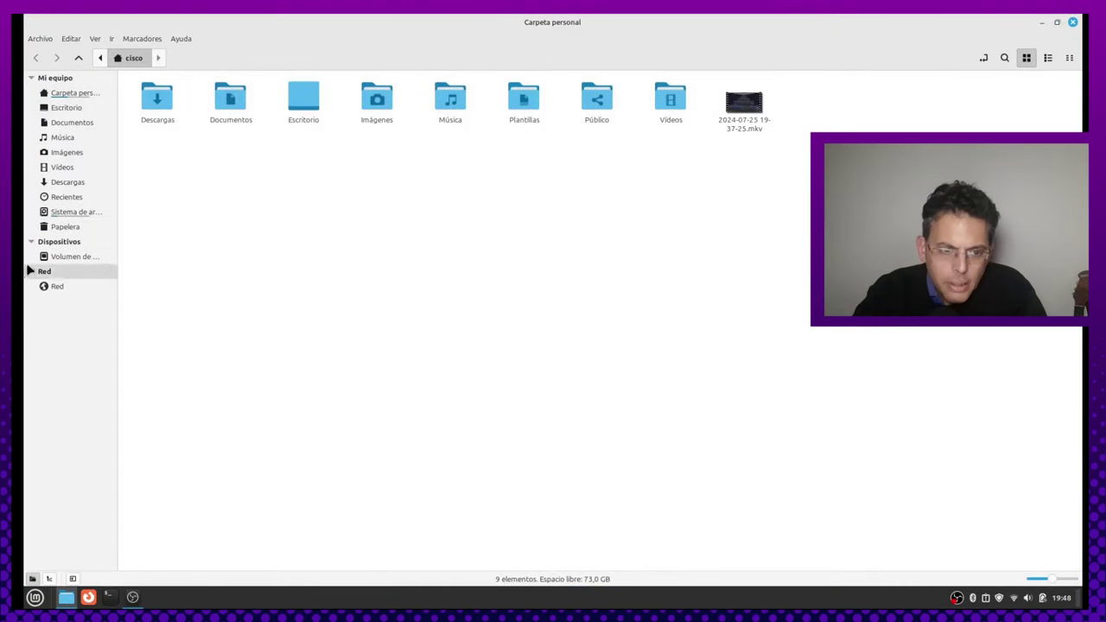
Step: Look through the file manager's available commands, including the view and help options, and close its window
left_click(40, 38)
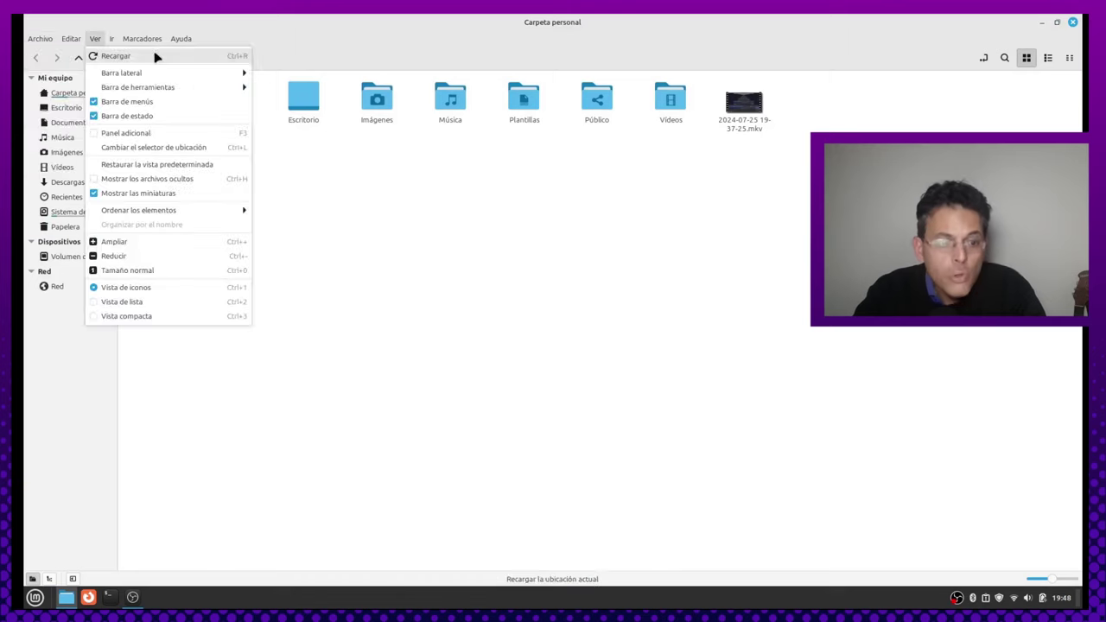
left_click(134, 44)
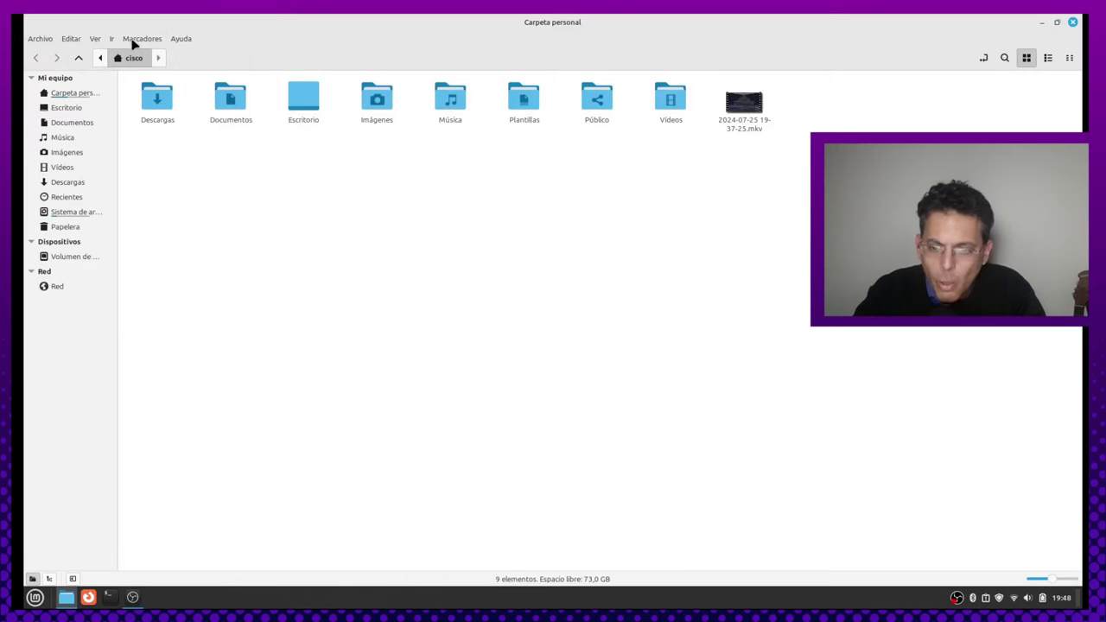
left_click(182, 39)
left_click(183, 38)
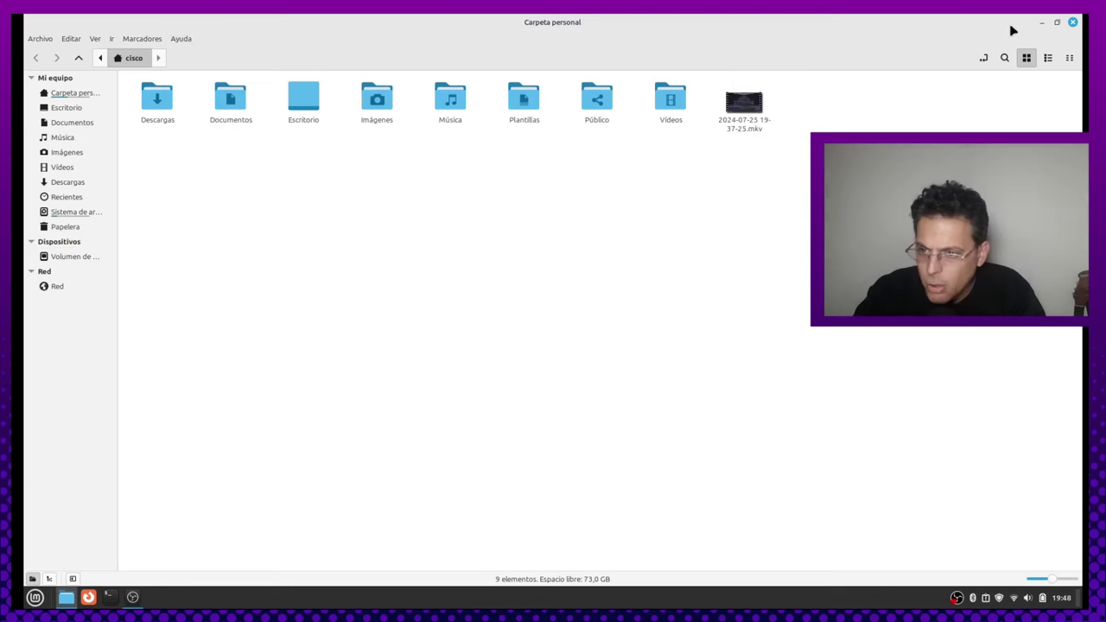
left_click(1072, 23)
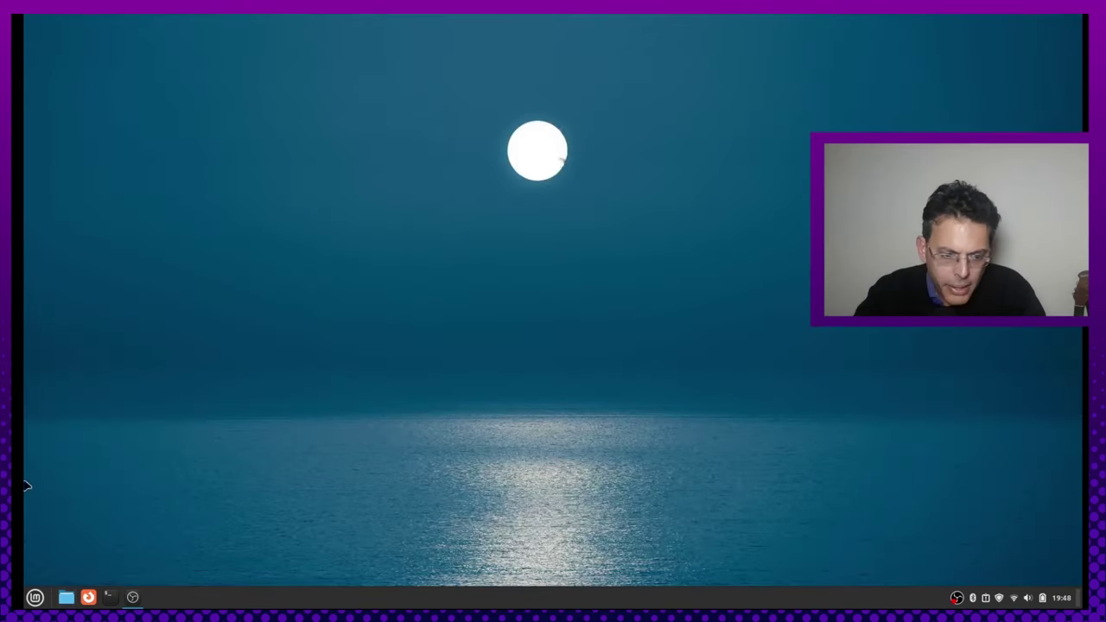
Step: Look over the Accessories and Graphics applications, launch Drawing, and decline its help manual
left_click(35, 597)
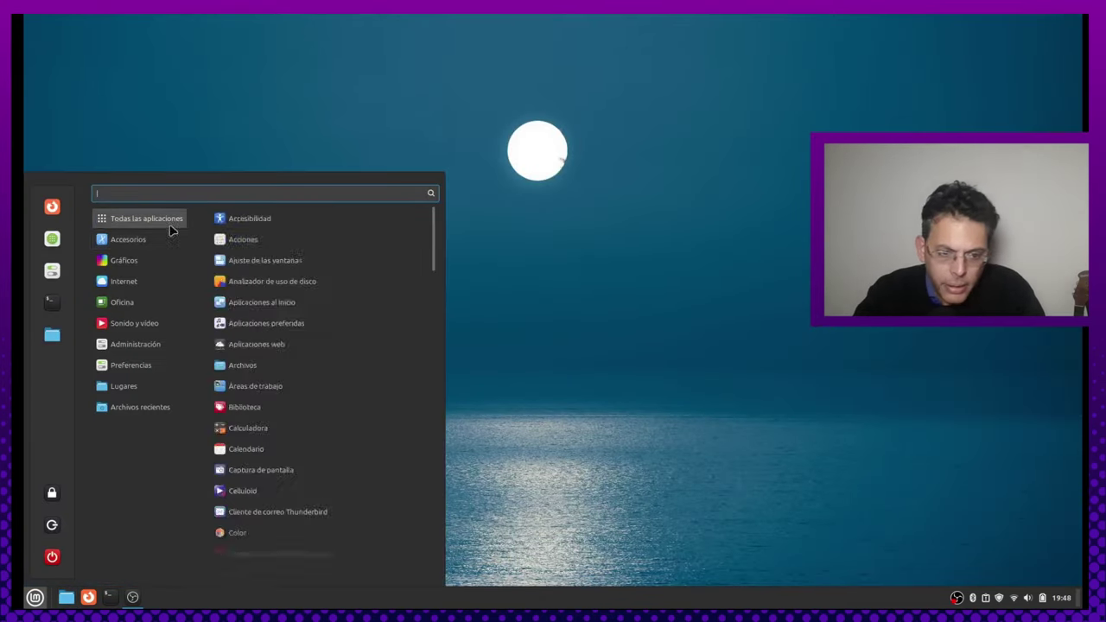
mouse_move(168, 240)
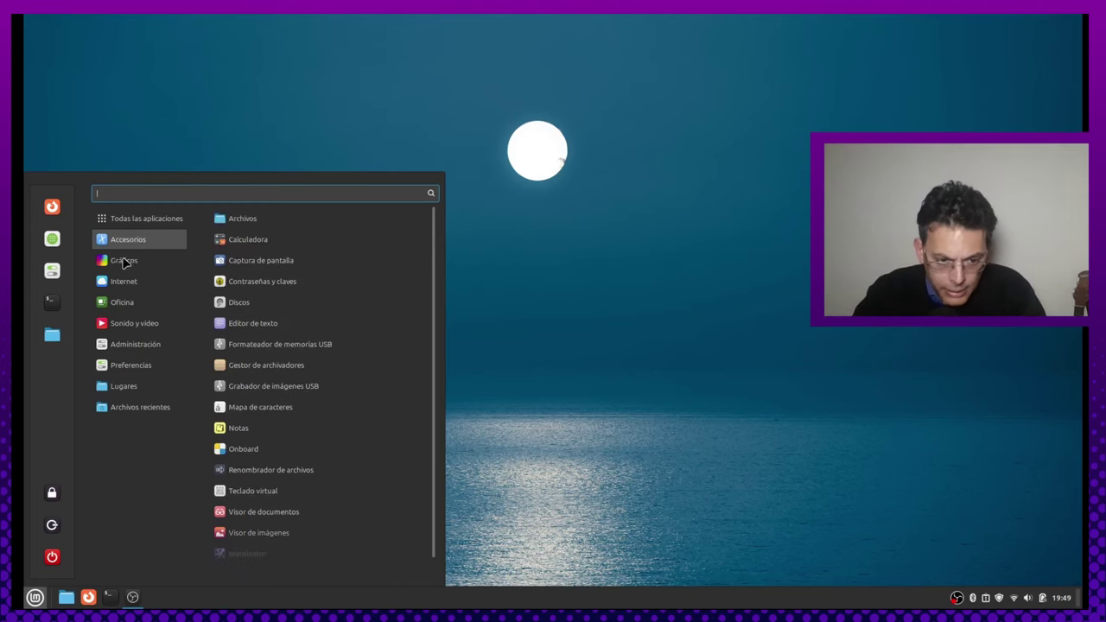
mouse_move(134, 268)
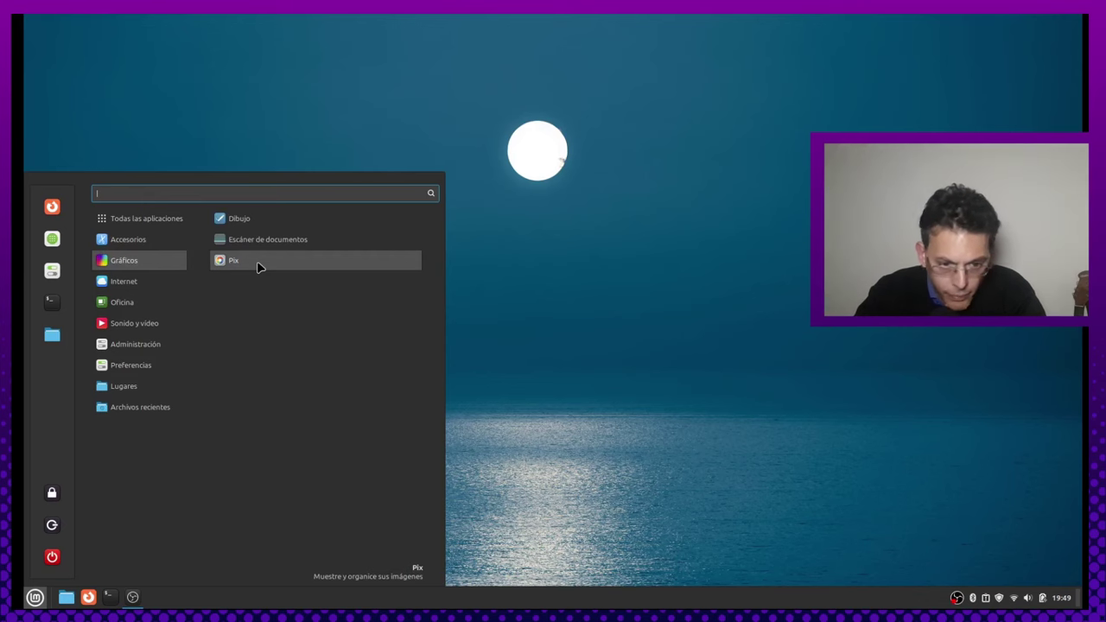
left_click(268, 229)
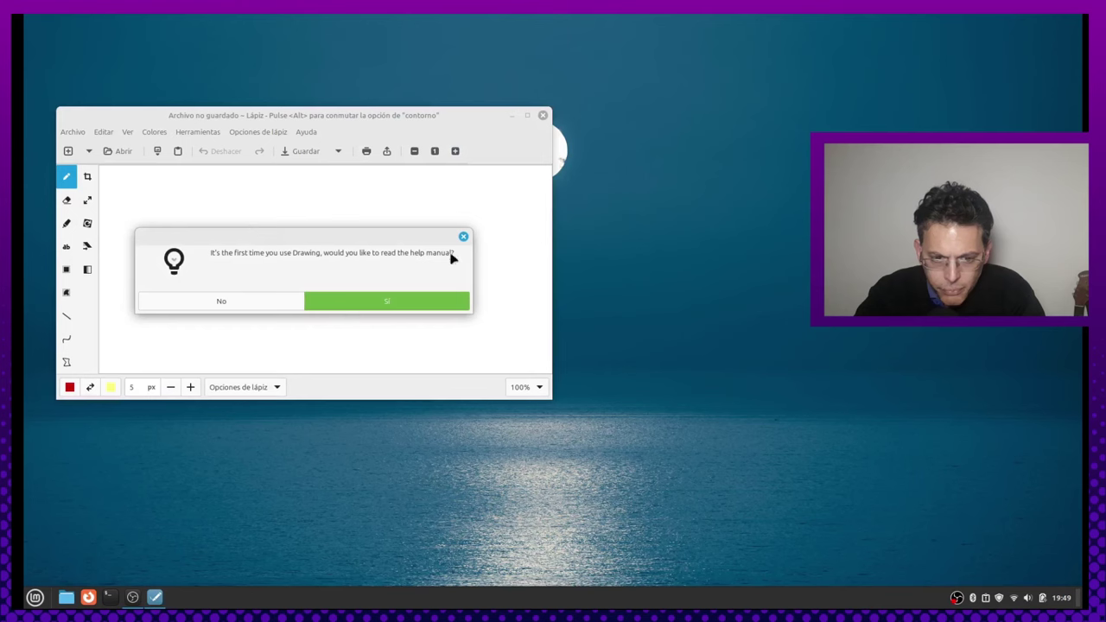
left_click(232, 301)
Step: Draw a freehand red pencil loop with crossing ends on the canvas, and close Drawing without saving the image
mouse_move(285, 255)
left_mouse_down()
mouse_move(398, 210)
mouse_move(239, 224)
mouse_move(380, 266)
left_mouse_up()
left_click(543, 116)
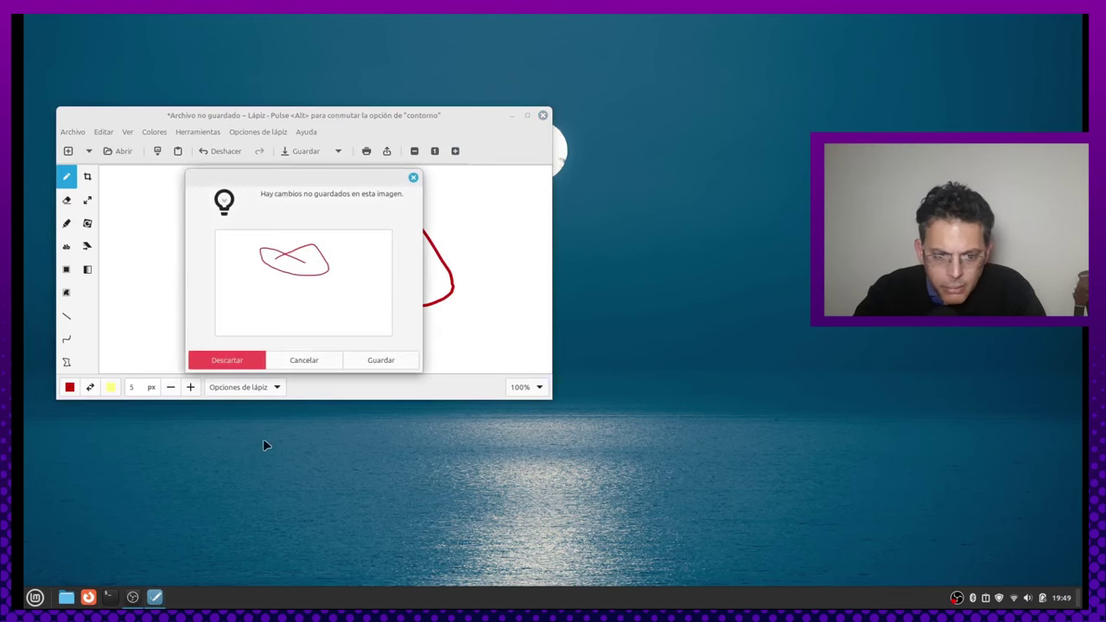
left_click(325, 367)
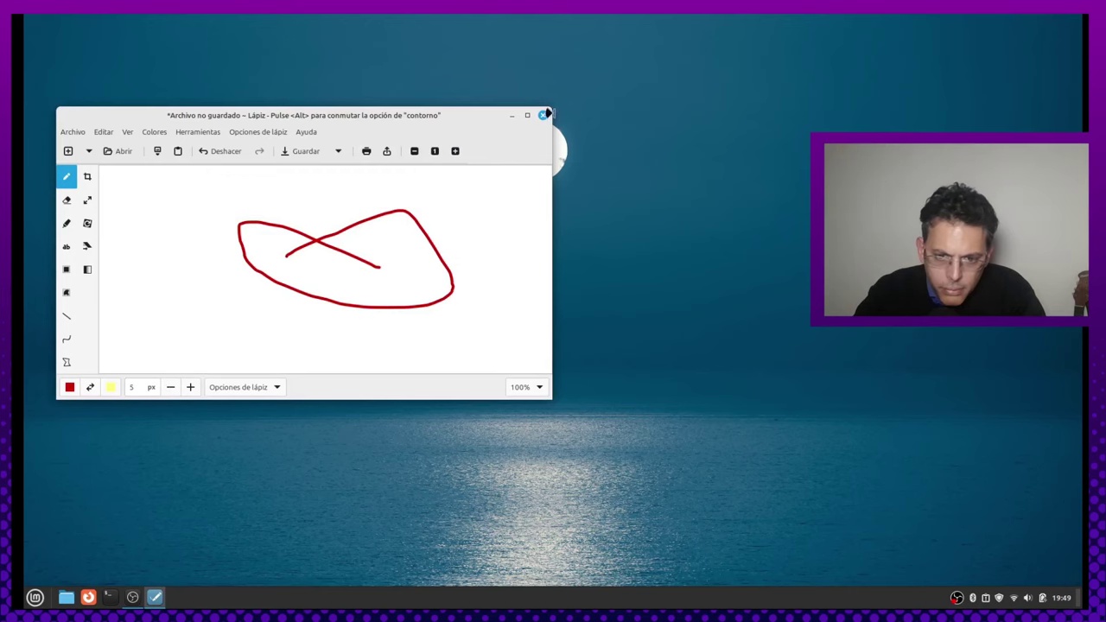
left_click(543, 116)
left_click(228, 366)
Step: Launch Firefox from the Internet category, check its version information, and close the browser
key("super")
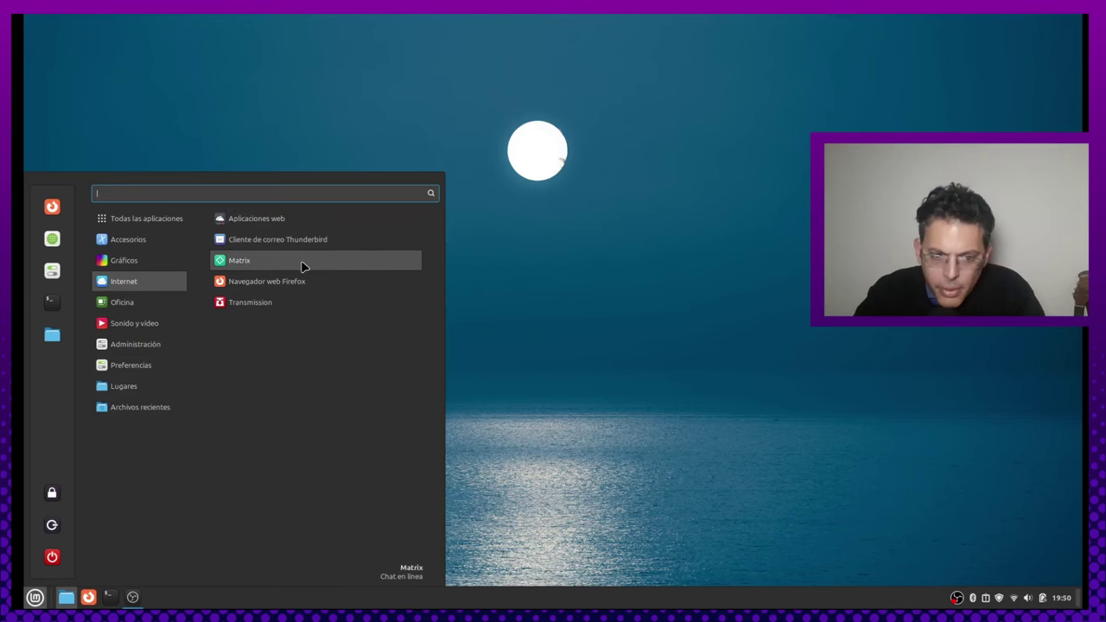
left_click(328, 287)
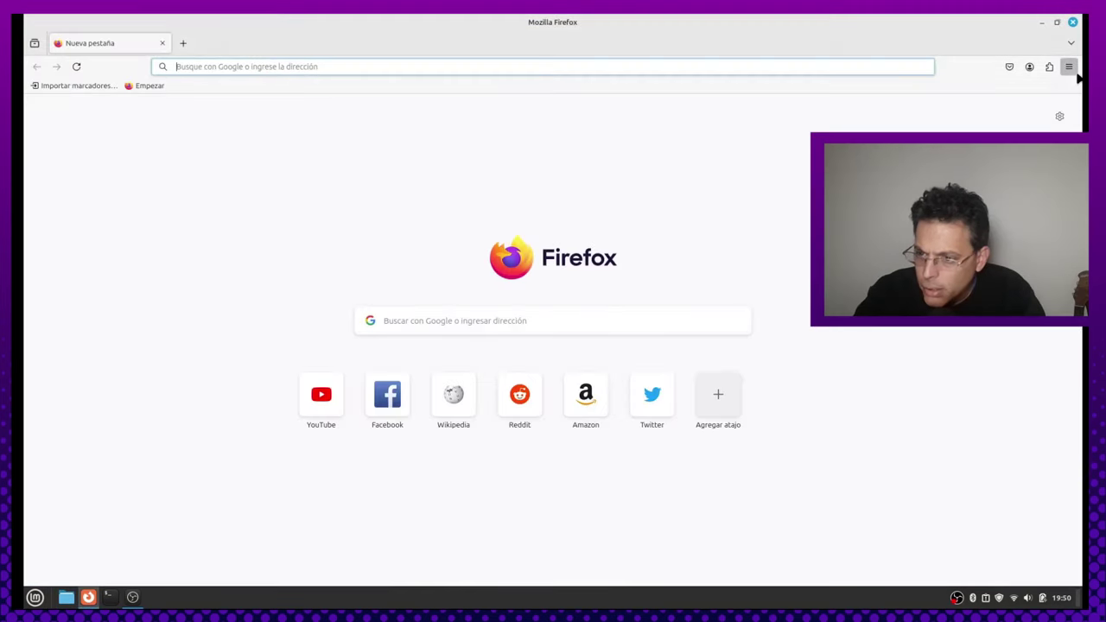
left_click(1072, 70)
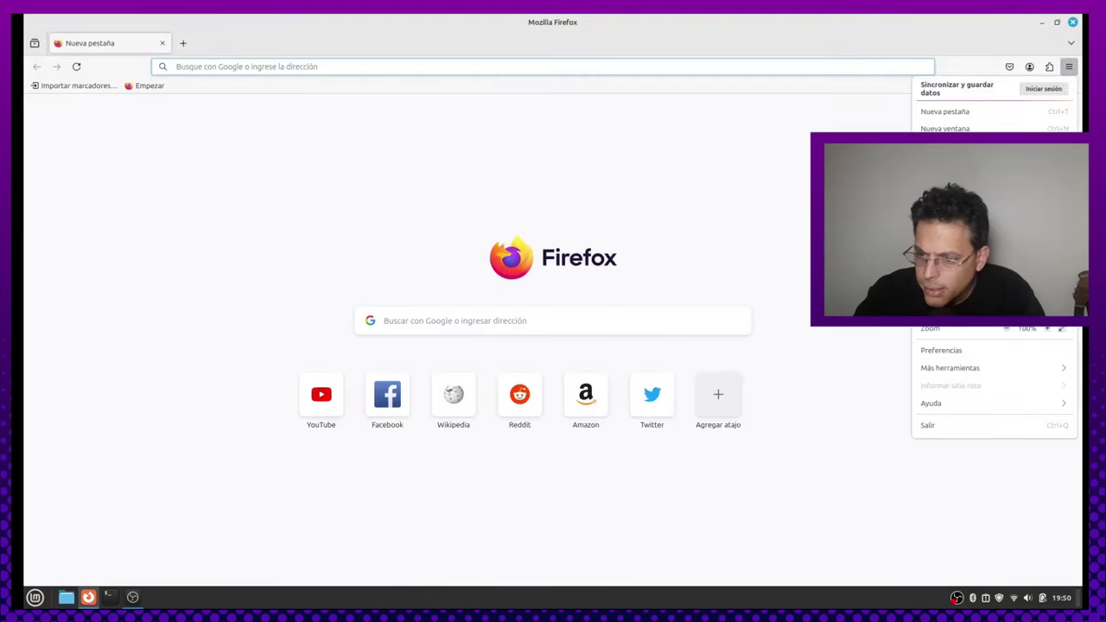
left_click(957, 407)
left_click(959, 221)
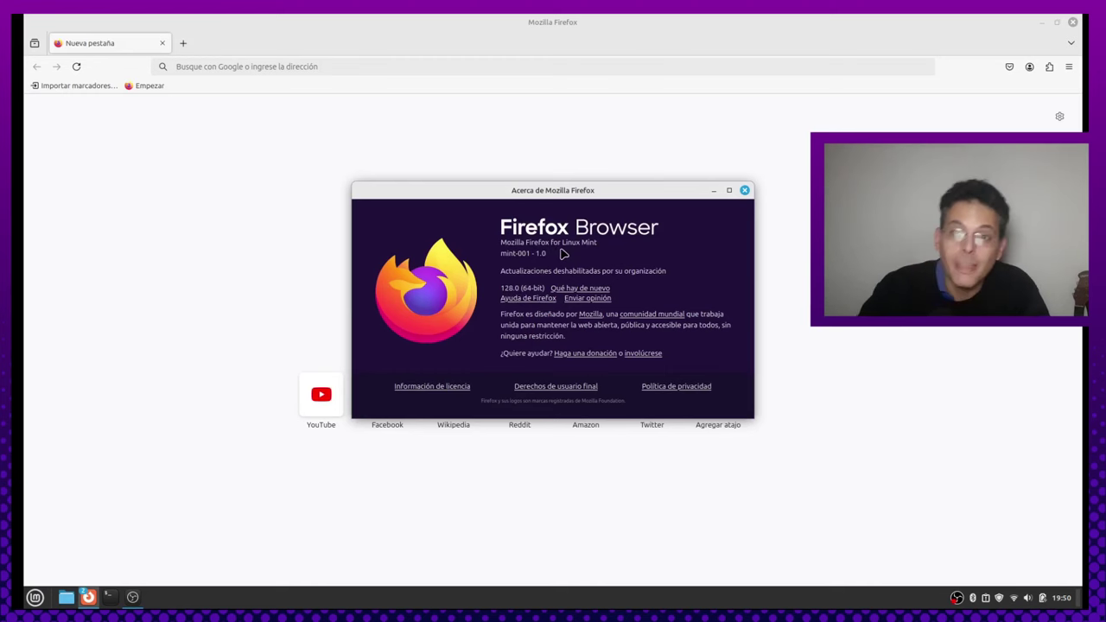
left_click(745, 191)
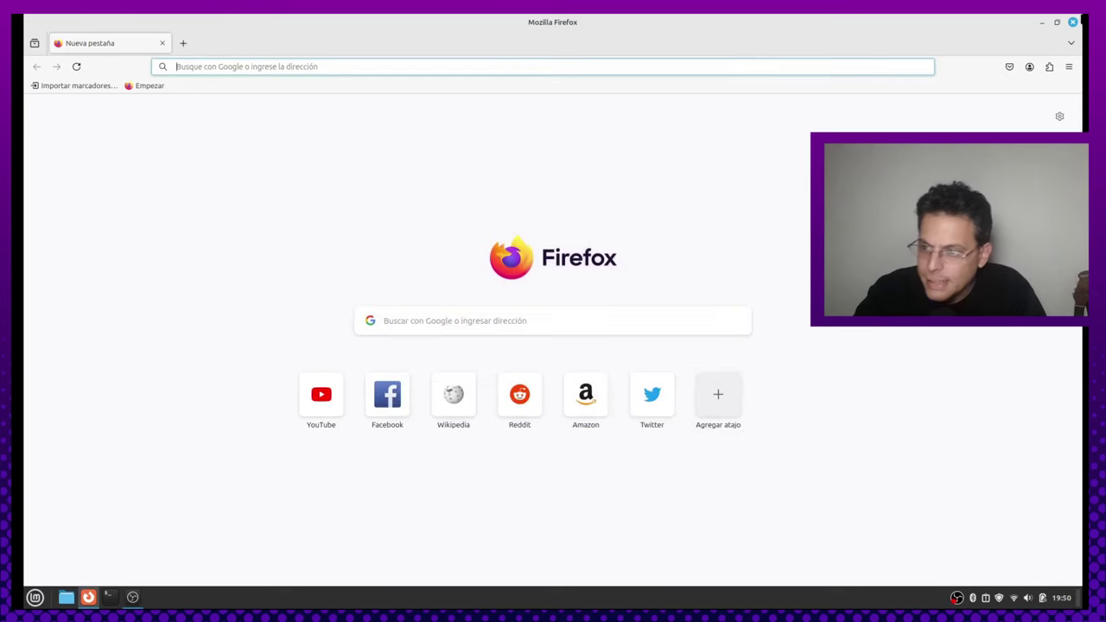
left_click(1072, 23)
Step: Look over the Internet and Office applications, launch the Biblioteca document library from the Office category, and close it
key("super")
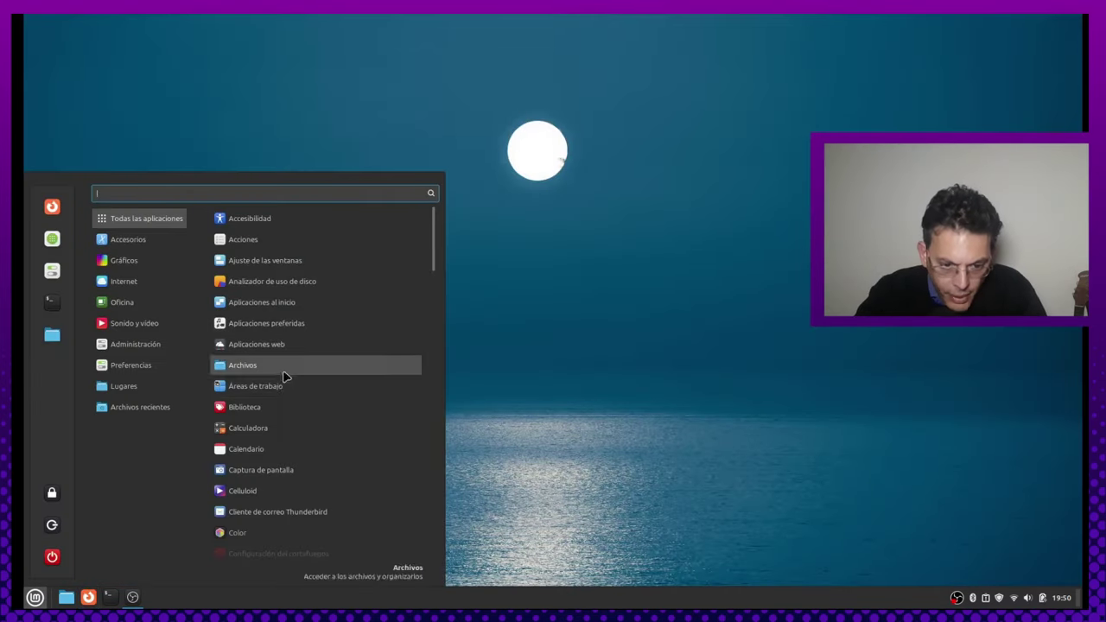
mouse_move(97, 260)
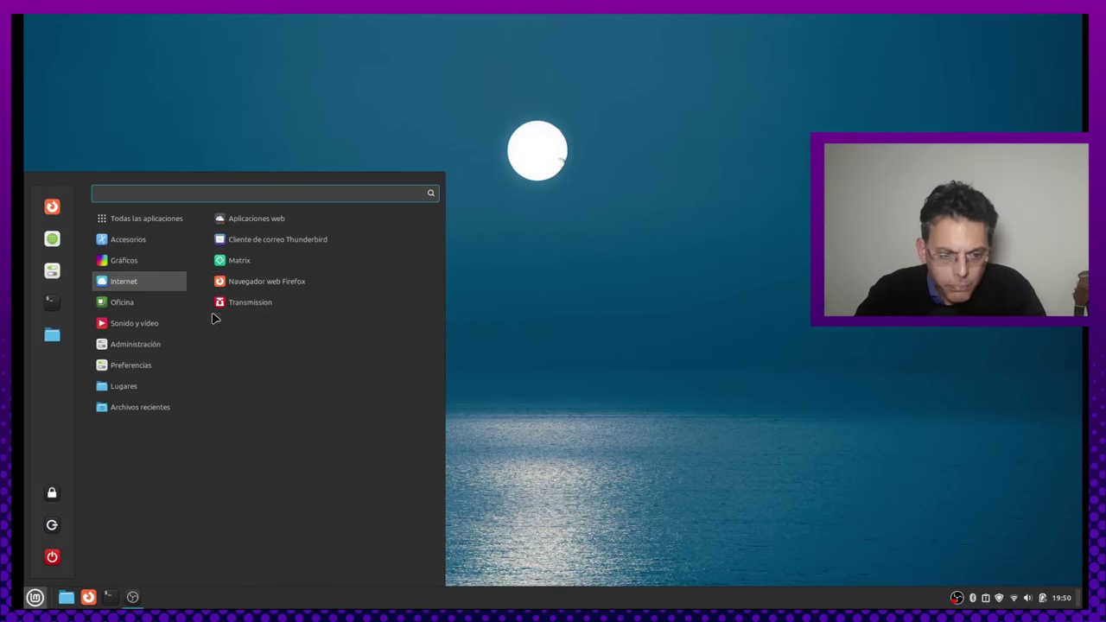
mouse_move(171, 311)
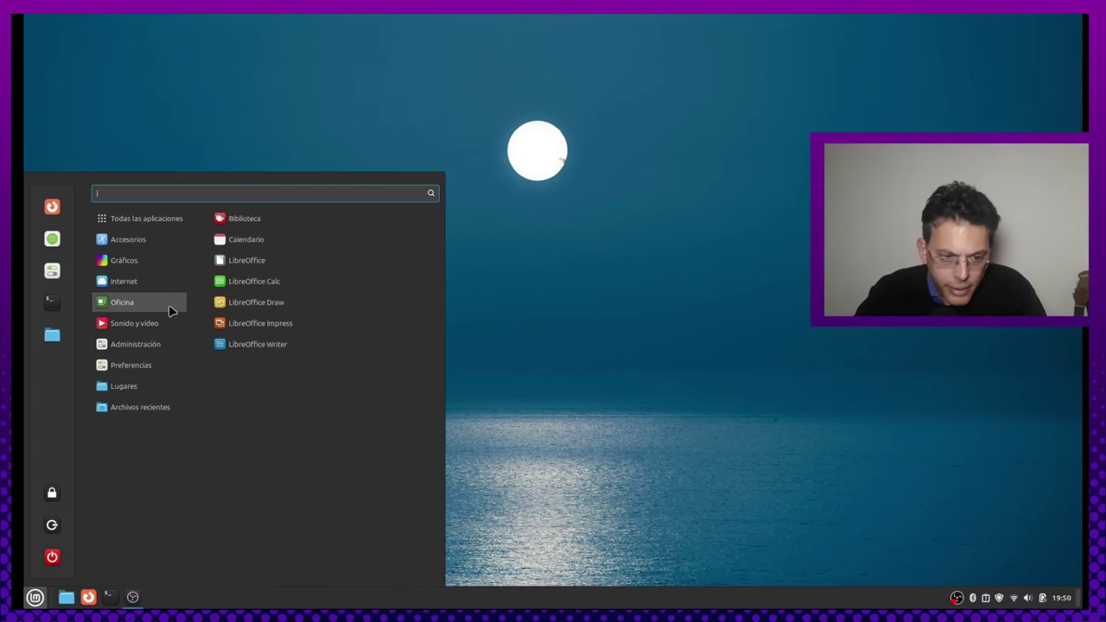
left_click(245, 219)
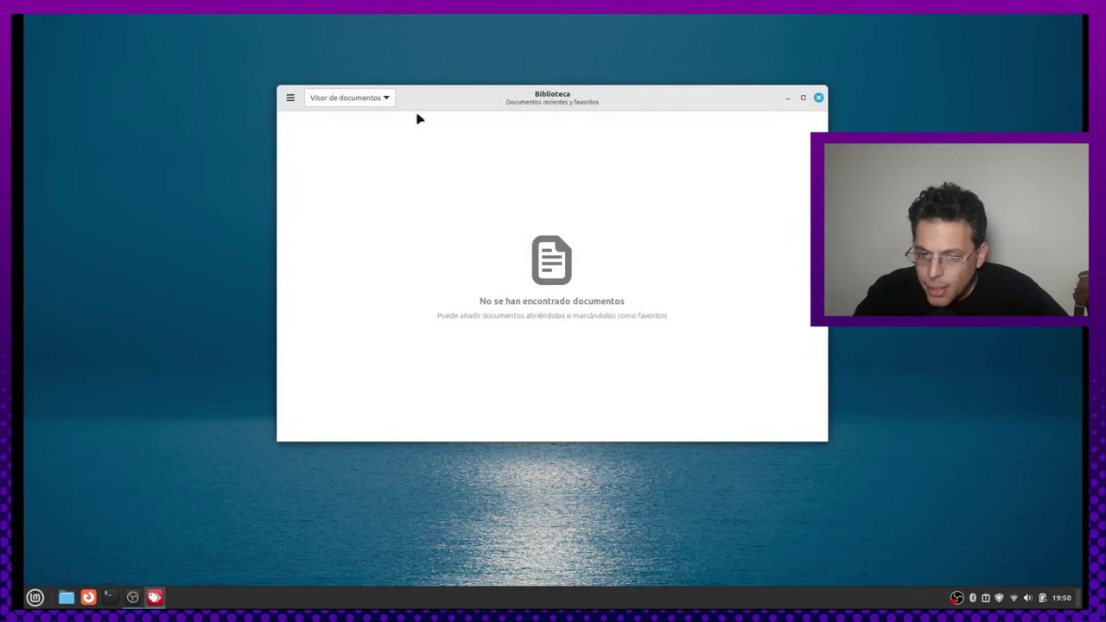
left_click(819, 98)
Step: Launch the Hypnotix TV player from the Sound and Video category and maximize its window
key("super")
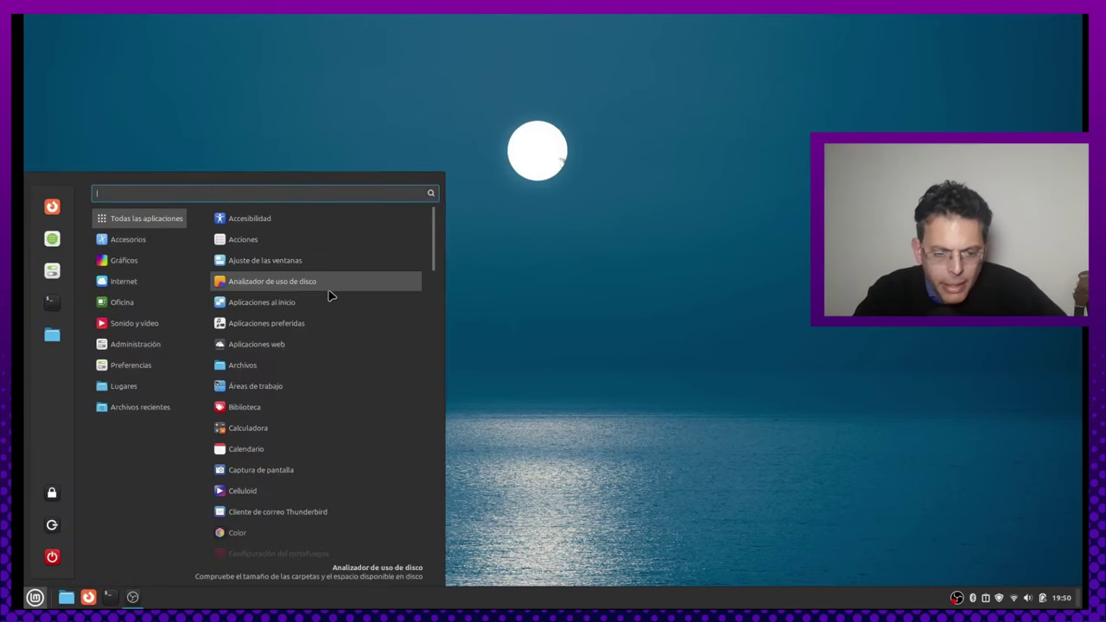
mouse_move(185, 384)
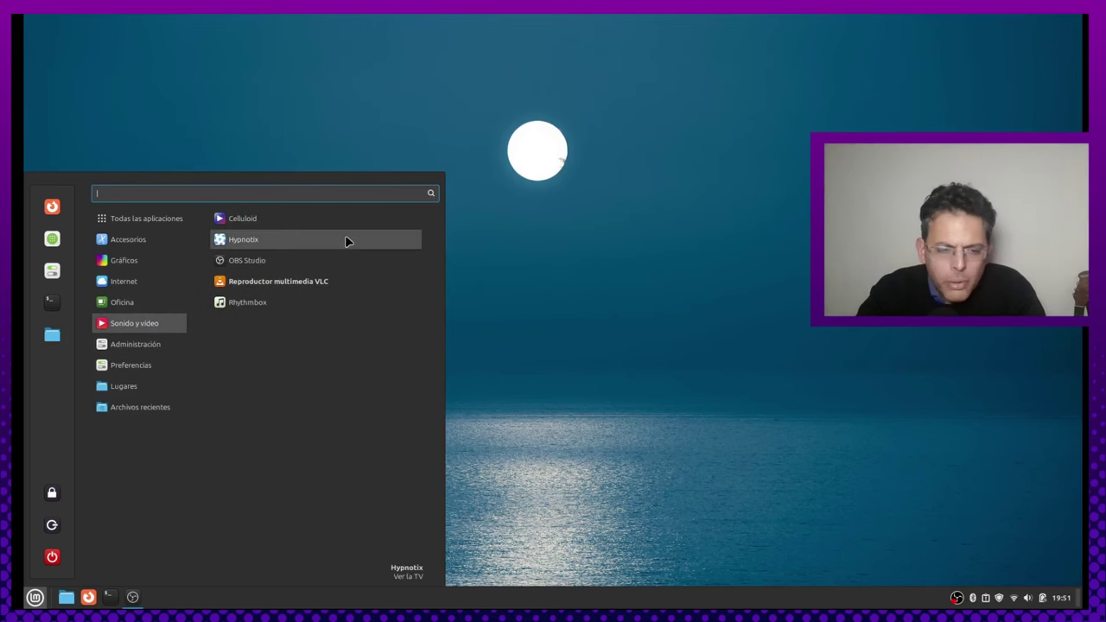
left_click(343, 241)
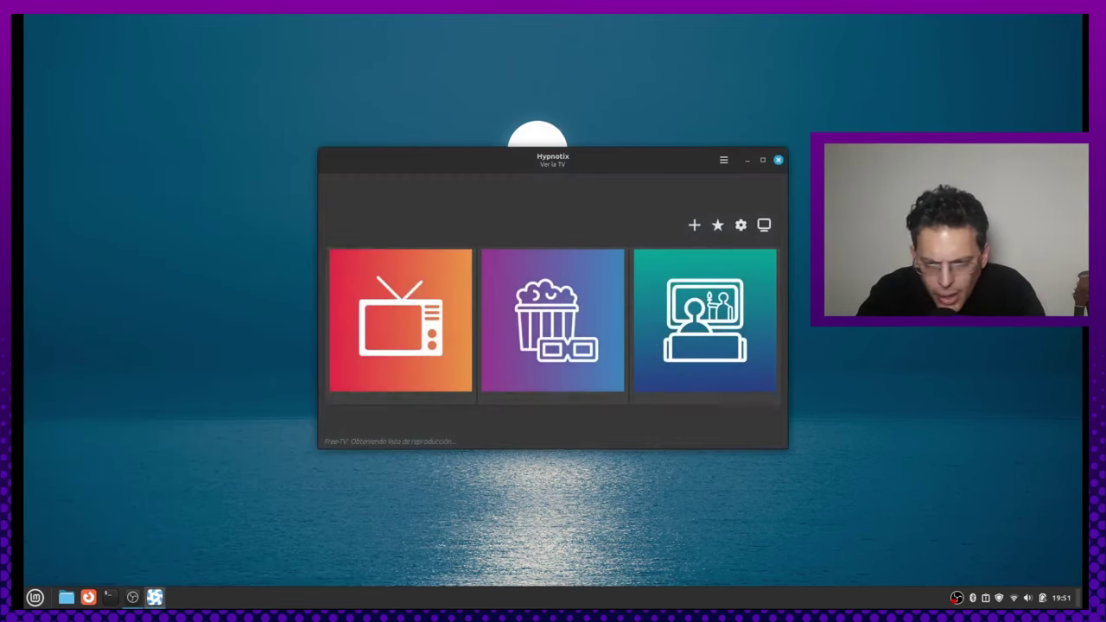
left_click(763, 160)
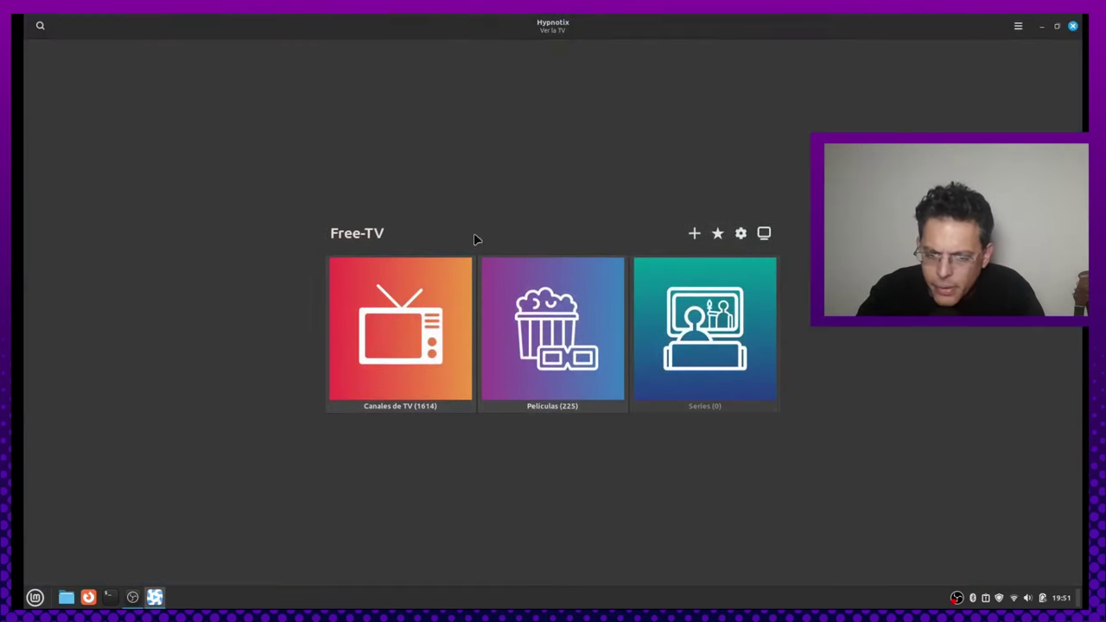
Step: Review Hypnotix's playback, network and YouTube preferences, and return to the Free-TV overview
left_click(739, 235)
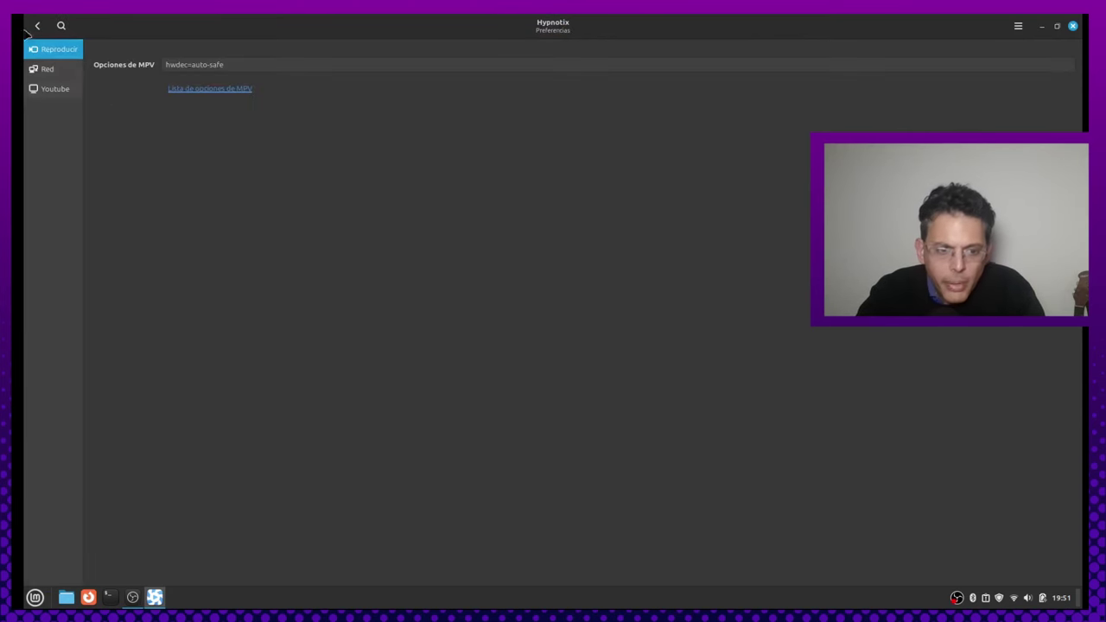
left_click(63, 69)
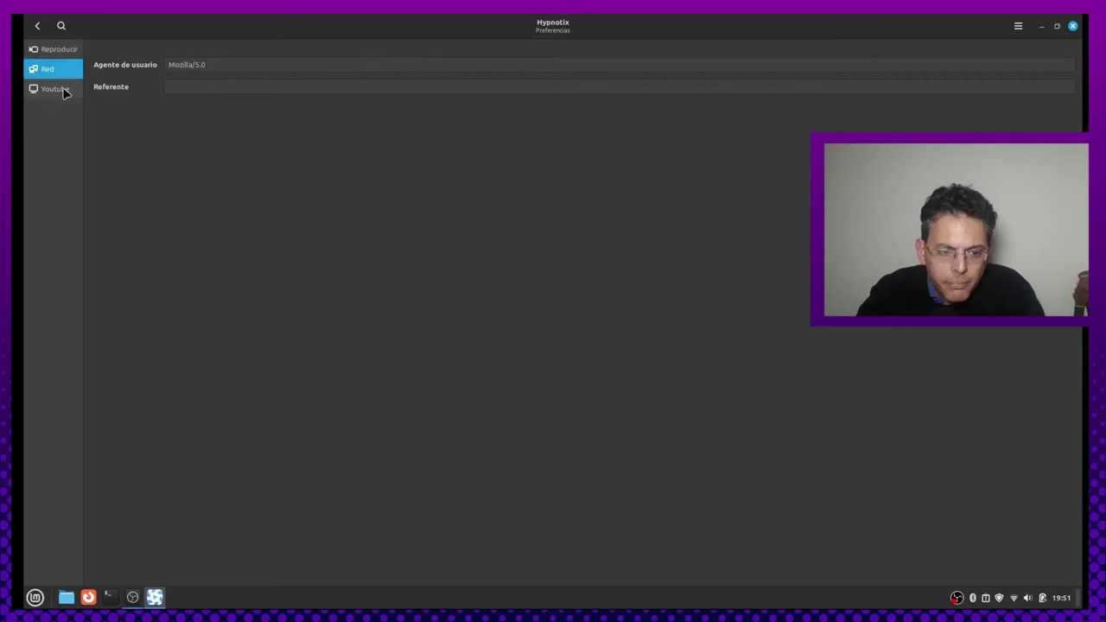
left_click(62, 90)
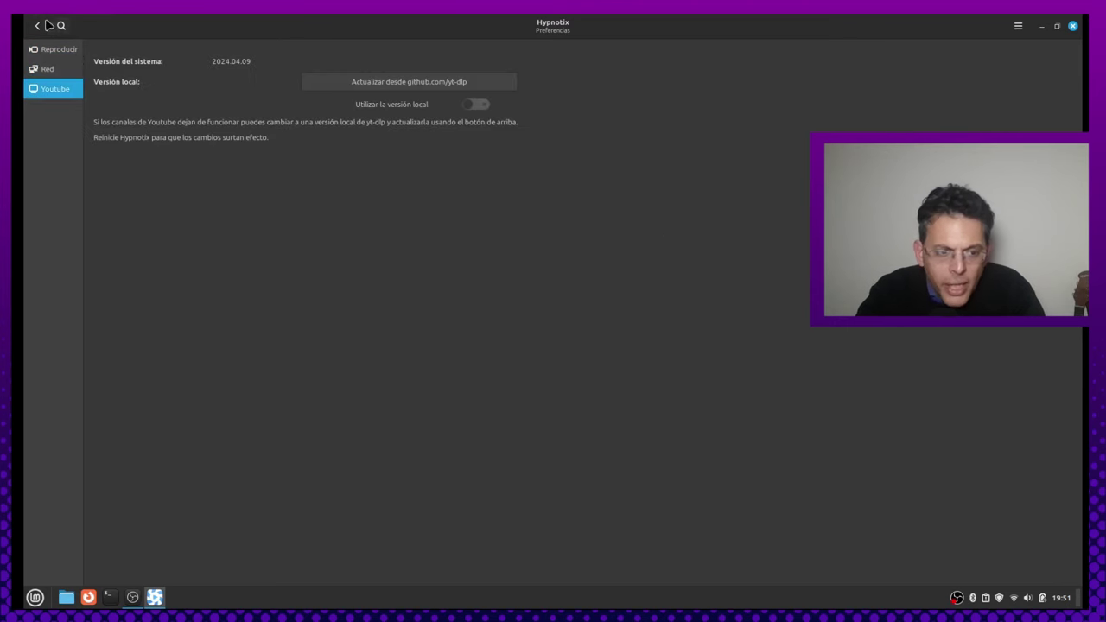
left_click(52, 49)
left_click(37, 26)
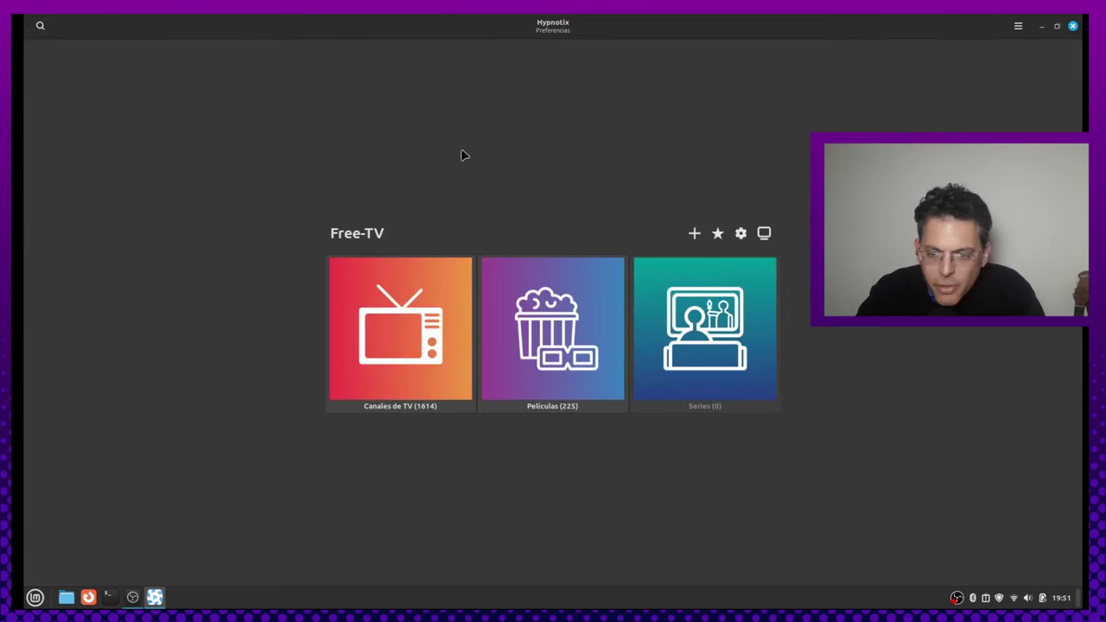
Step: Check Hypnotix's available commands and its new channel form, and go back without adding a channel
left_click(1017, 26)
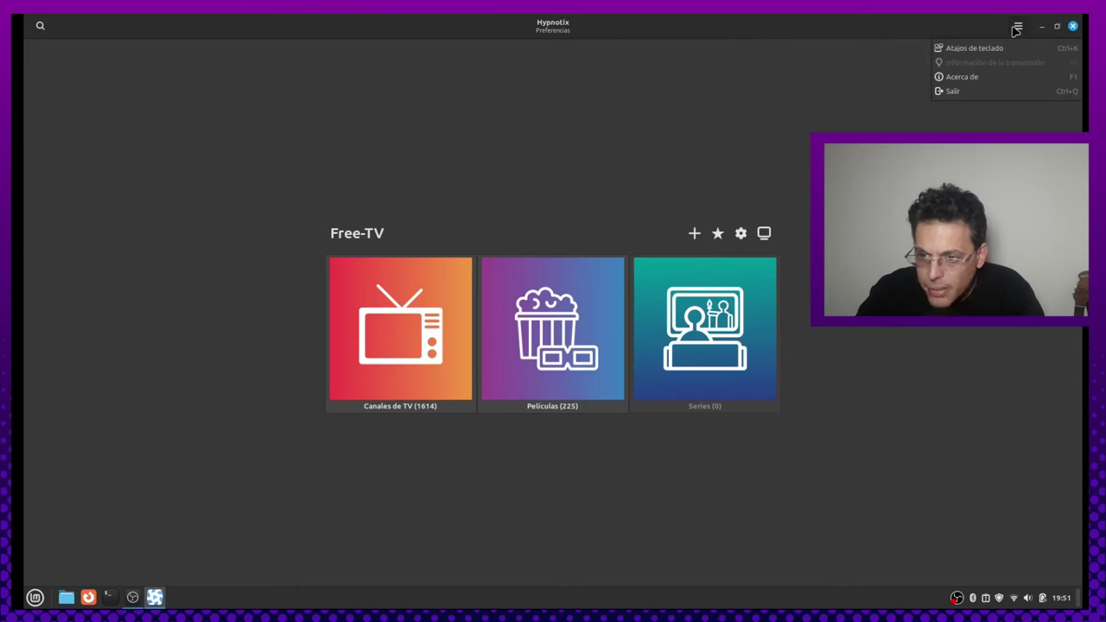
left_click(994, 102)
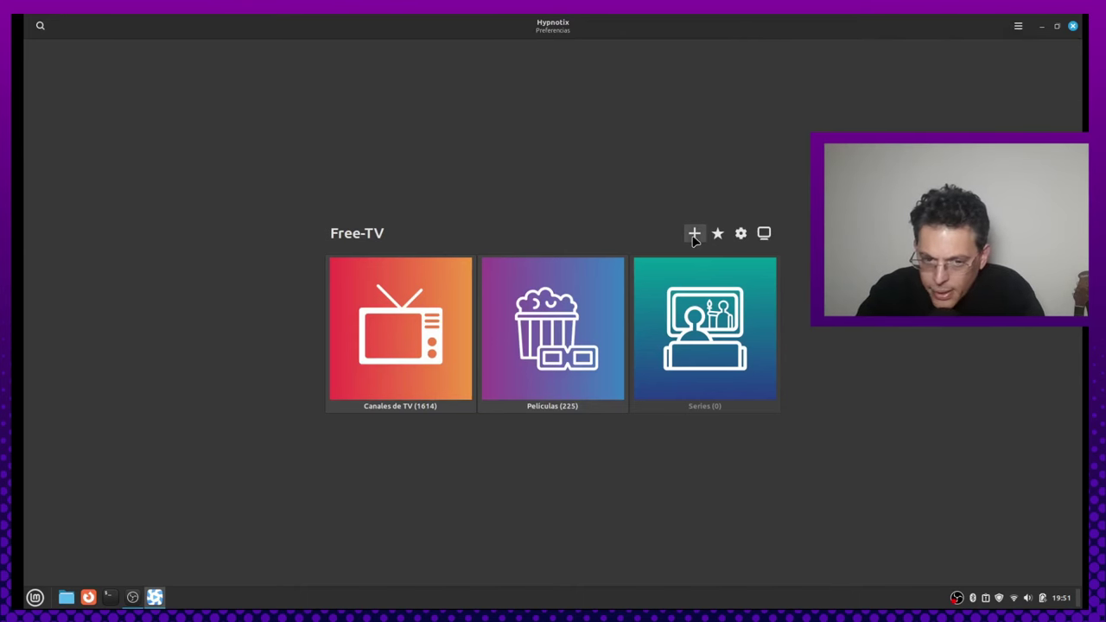
left_click(694, 235)
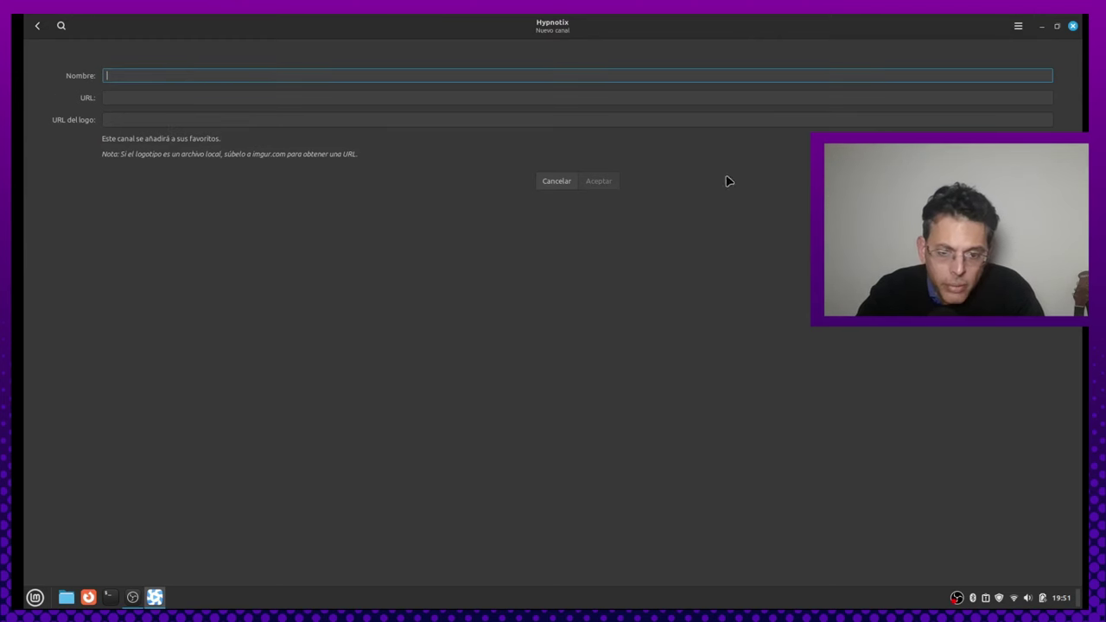
left_click(37, 25)
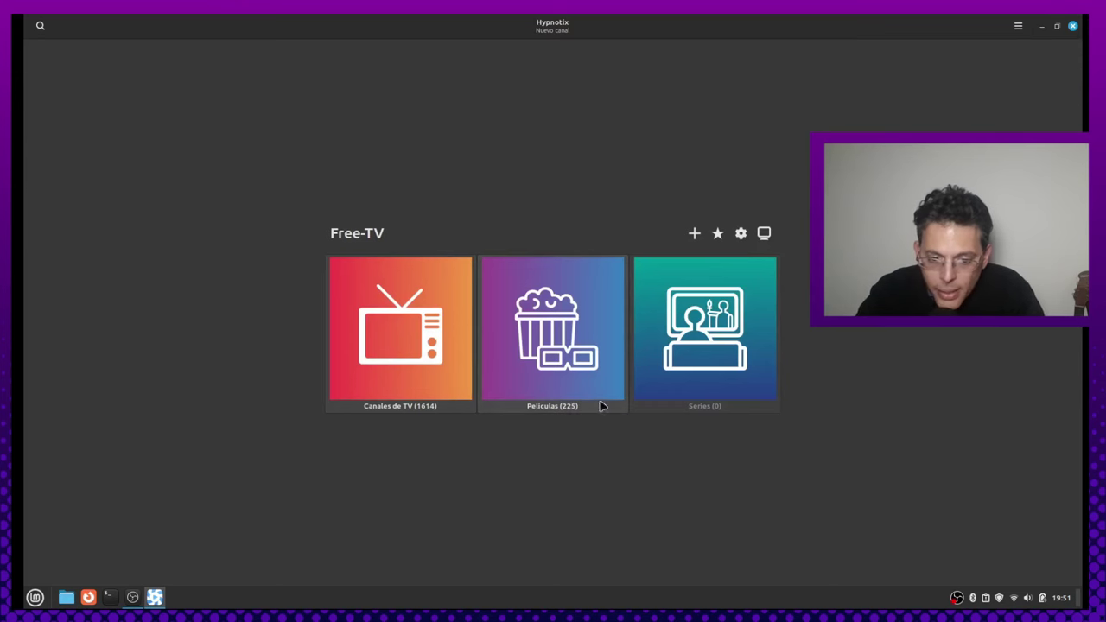
Step: Browse the Spain and Movies (EN) groups in the Free-TV movie section, and close Hypnotix
left_click(591, 375)
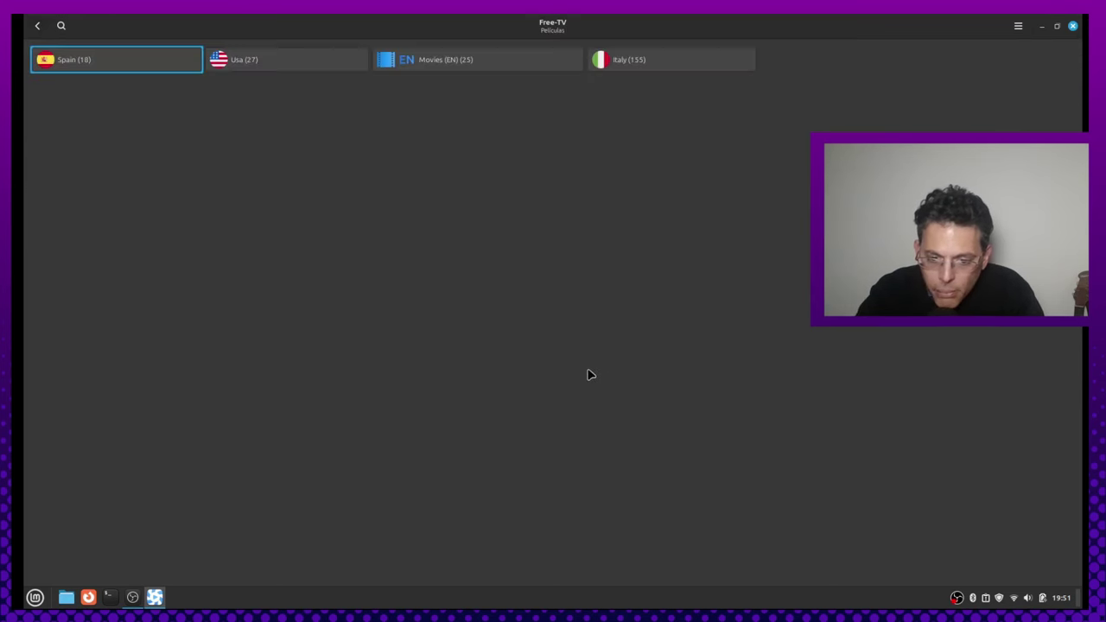
left_click(63, 60)
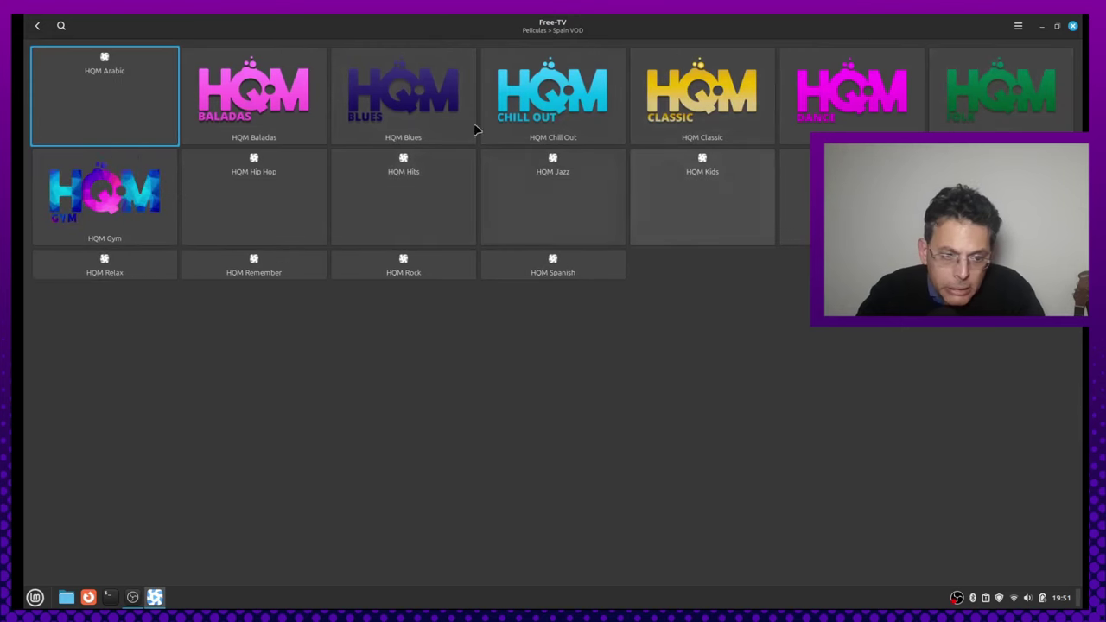
left_click(39, 27)
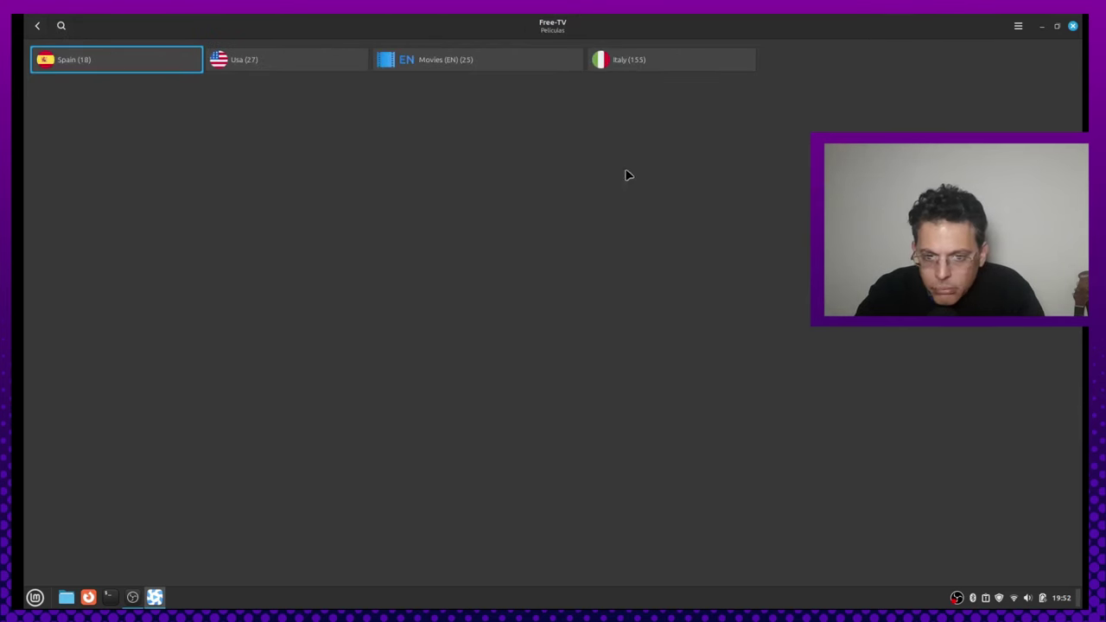
left_click(451, 61)
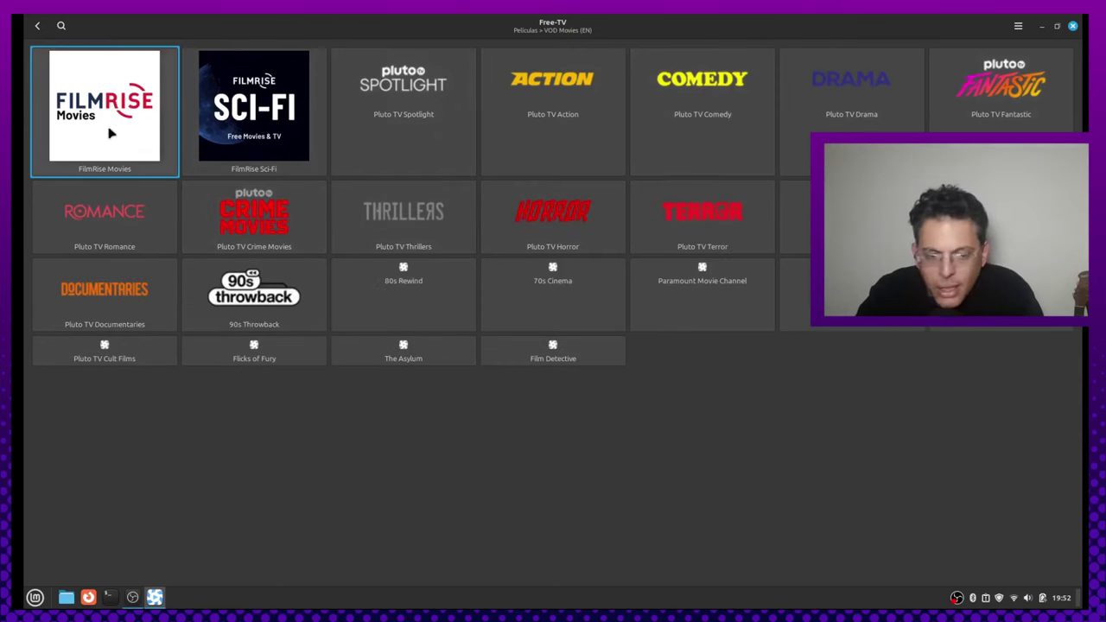
left_click(37, 26)
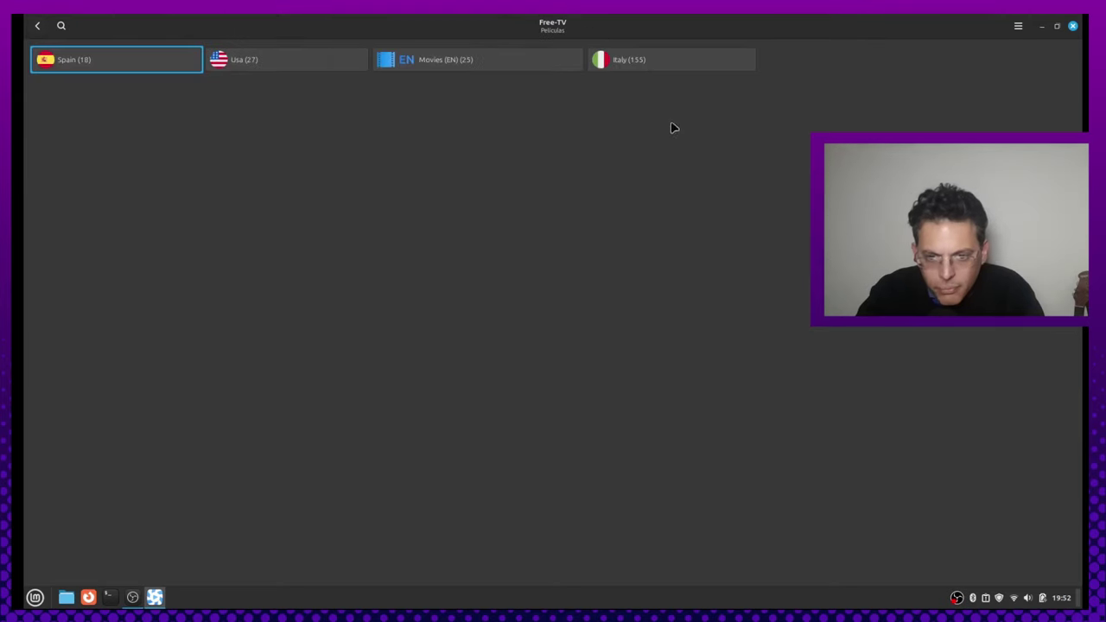
left_click(37, 26)
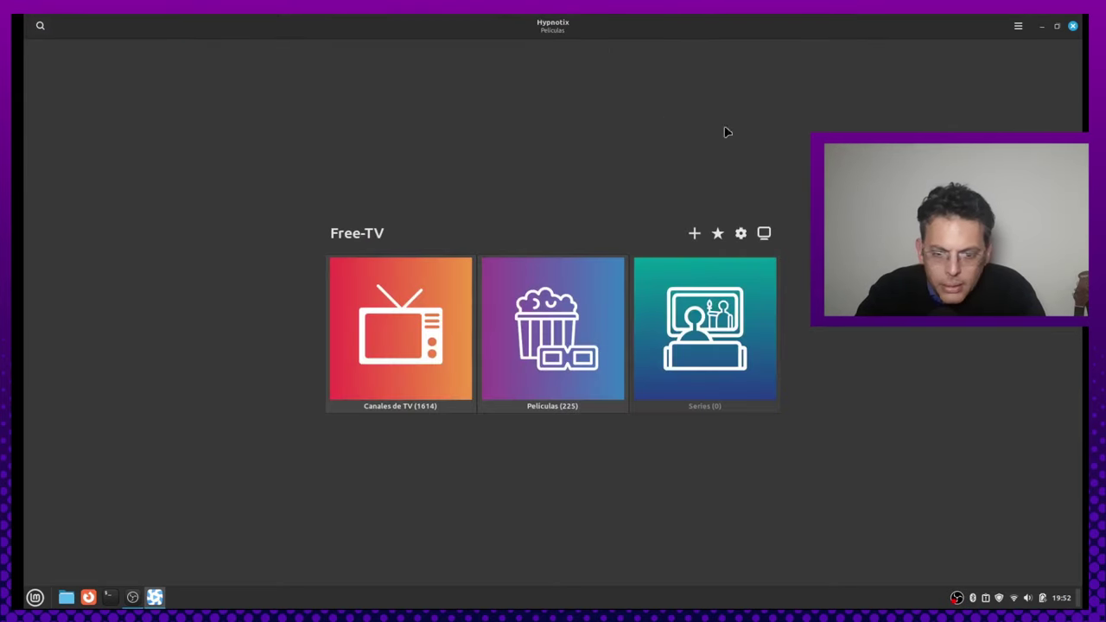
left_click(1075, 28)
Step: Look over the application menu's Sound and Video, Administration, Preferences and recent files categories, and close the menu
left_click(34, 598)
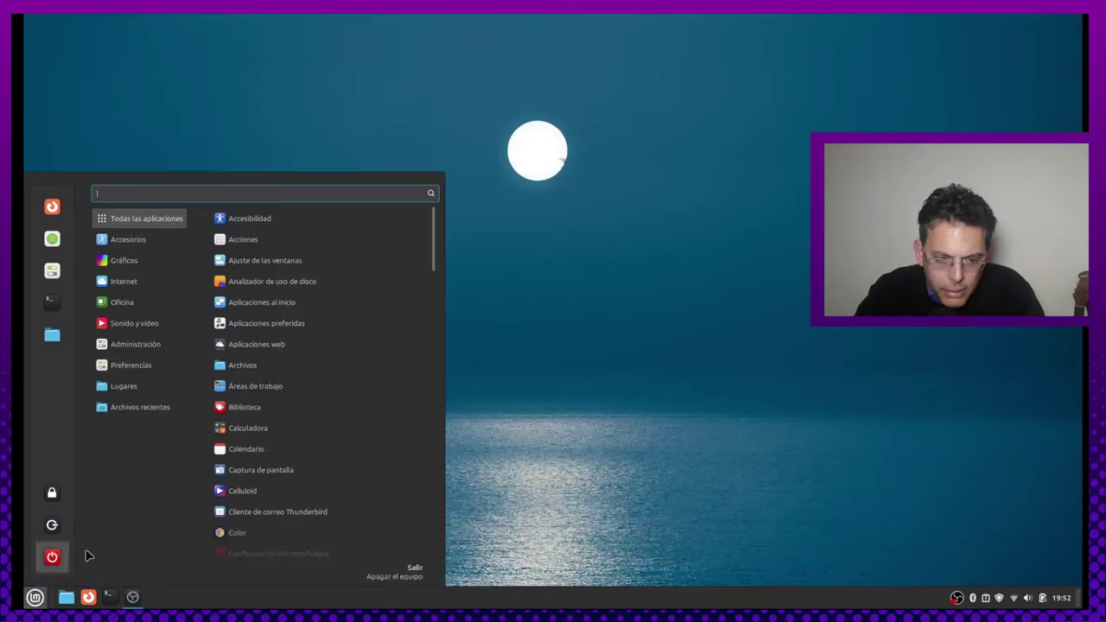
mouse_move(147, 322)
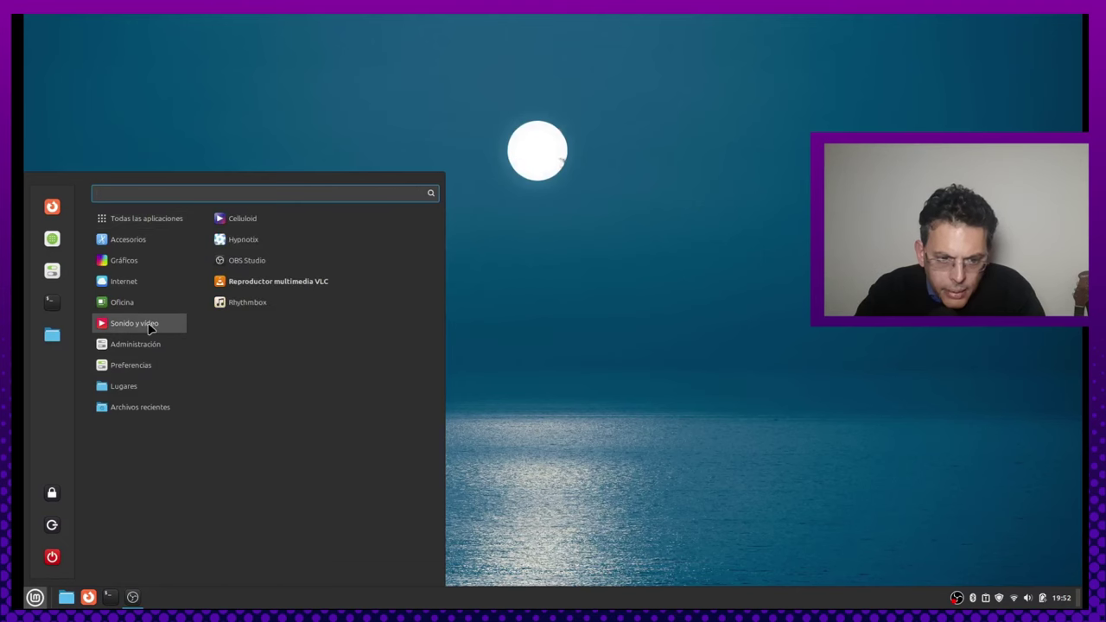
mouse_move(151, 343)
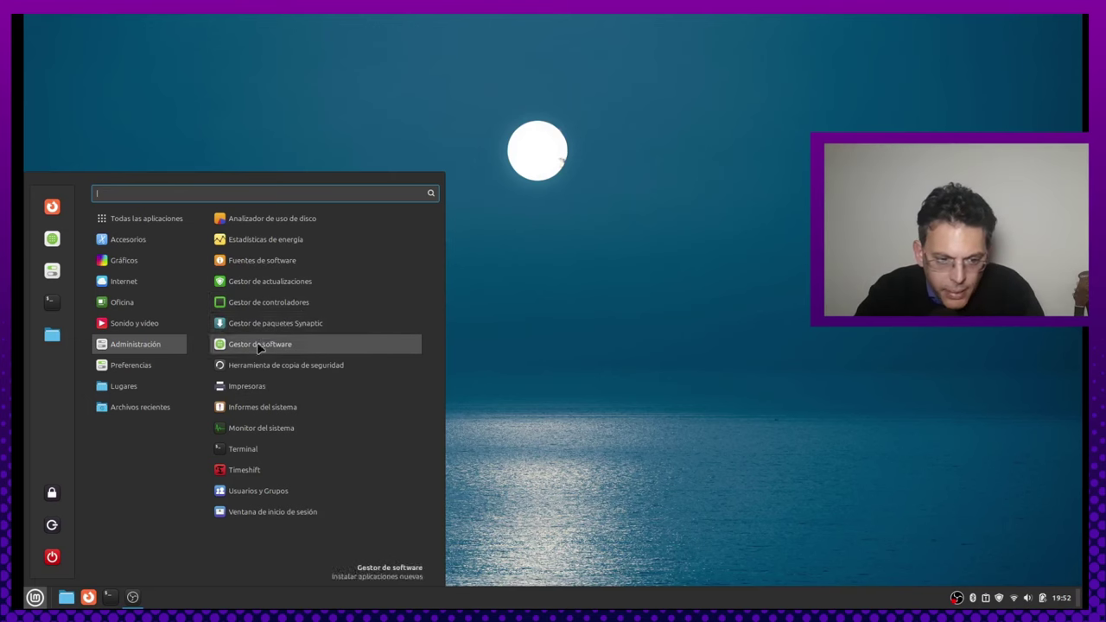
mouse_move(153, 366)
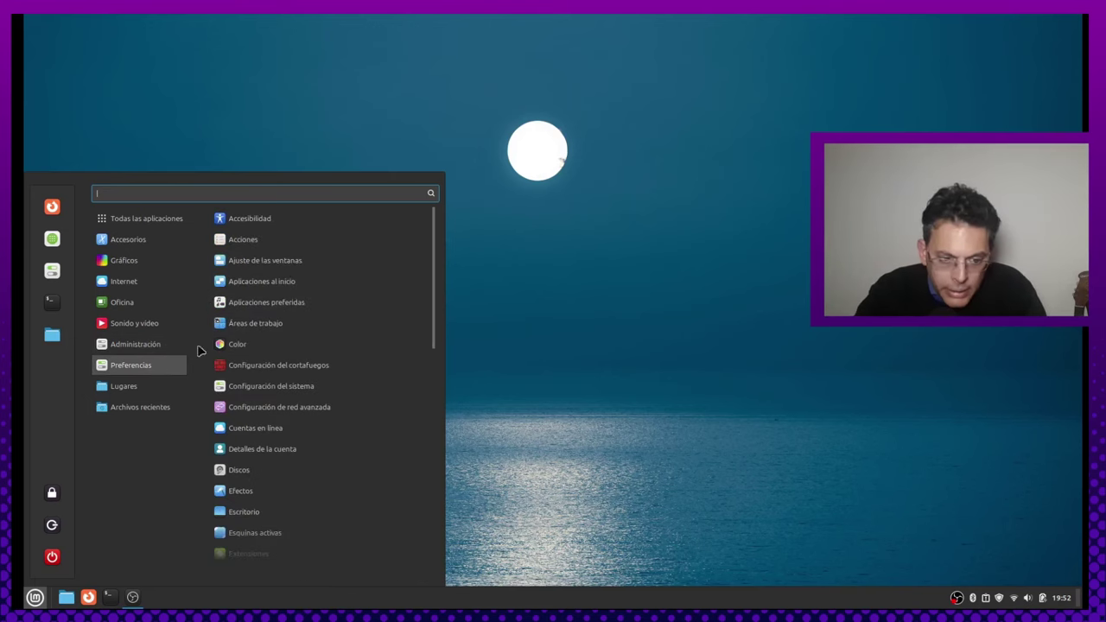
scroll(356, 403, "down", 5)
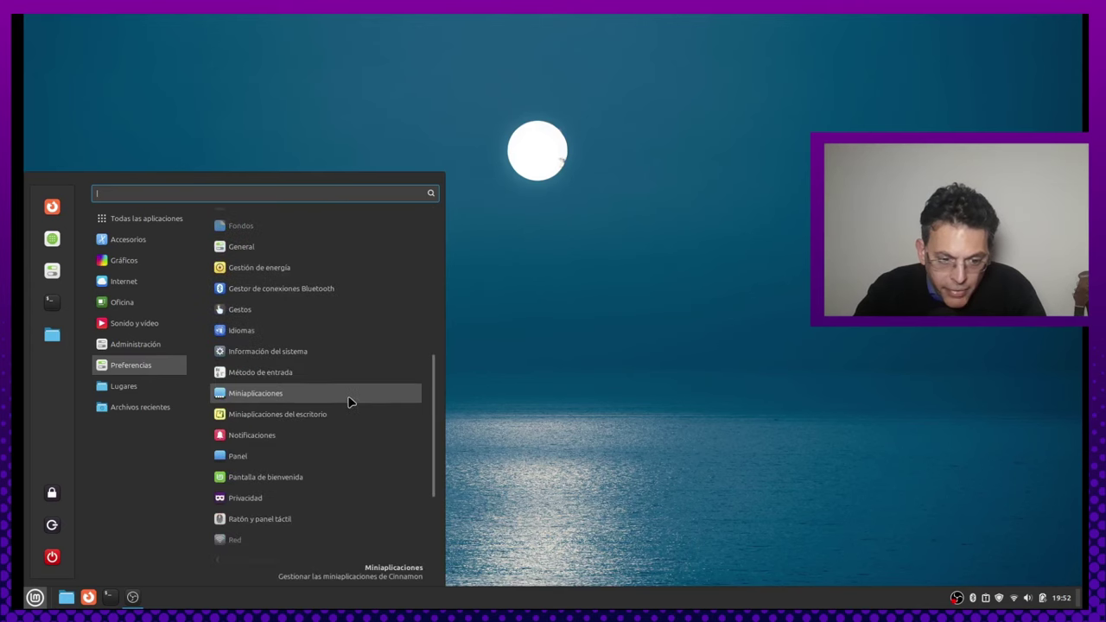
scroll(348, 395, "up", 5)
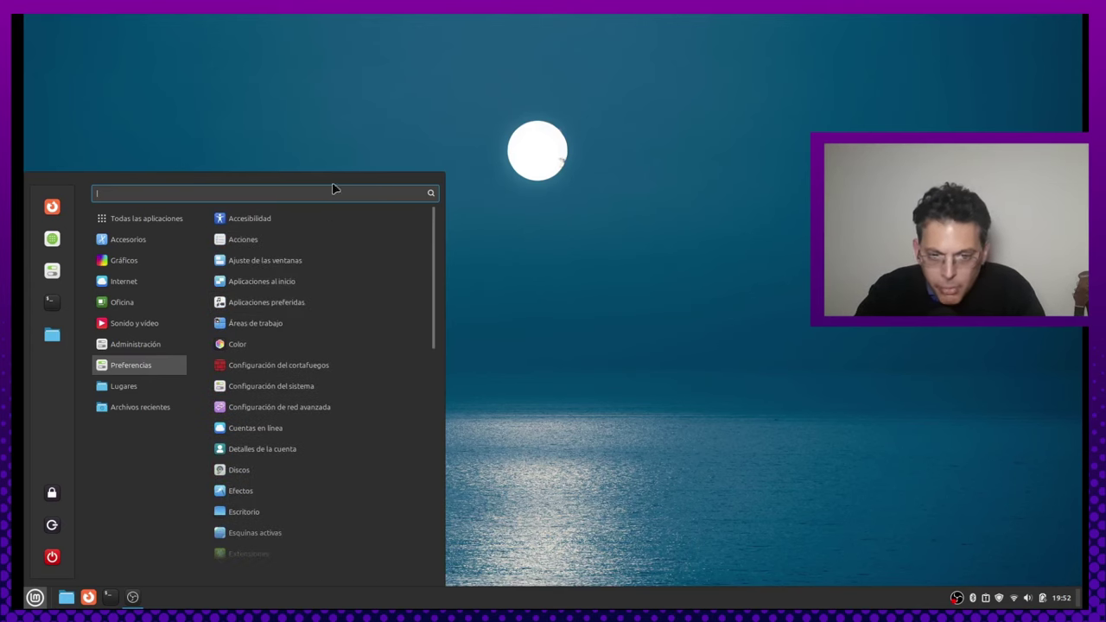
mouse_move(126, 413)
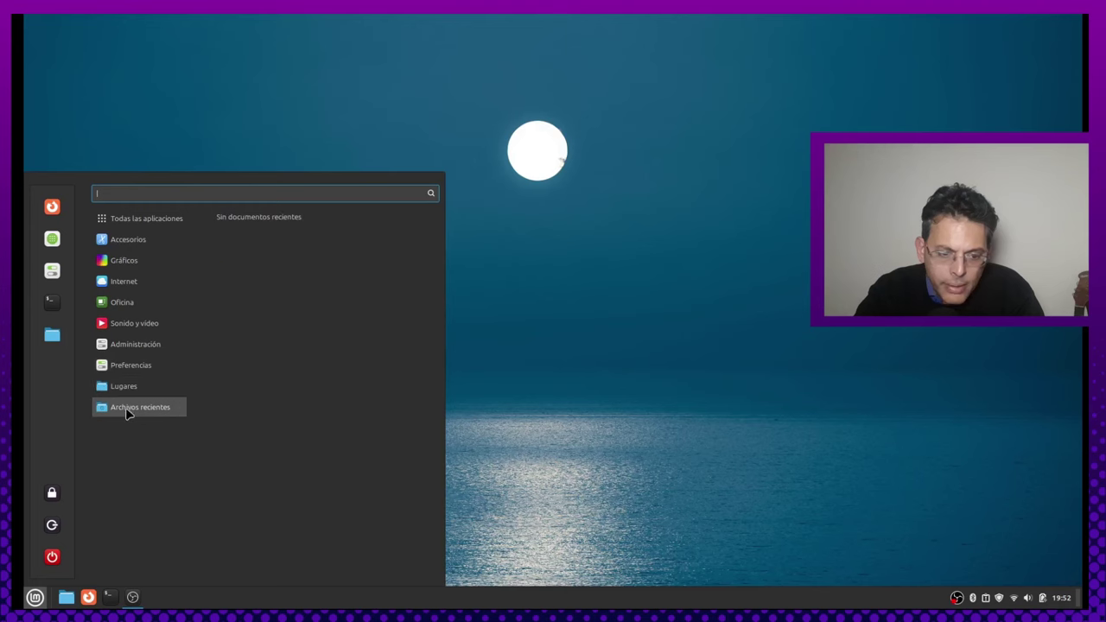
left_click(36, 598)
left_click(36, 598)
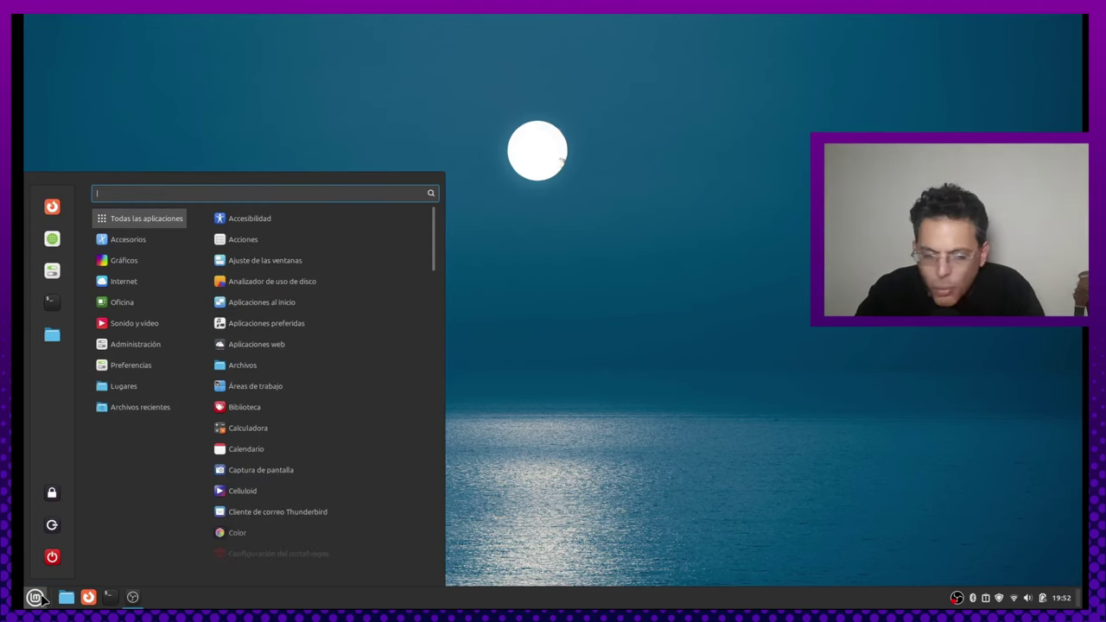
left_click(37, 597)
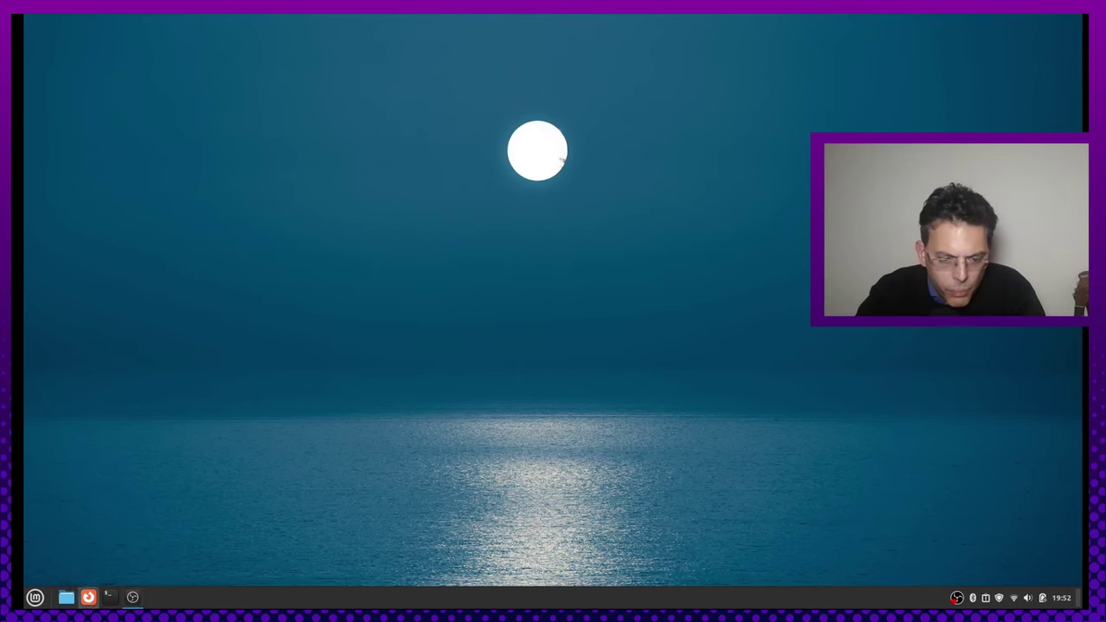
Step: Open the home folder in the file manager, tile its window to the left half of the desktop, and maximize it again
left_click(68, 599)
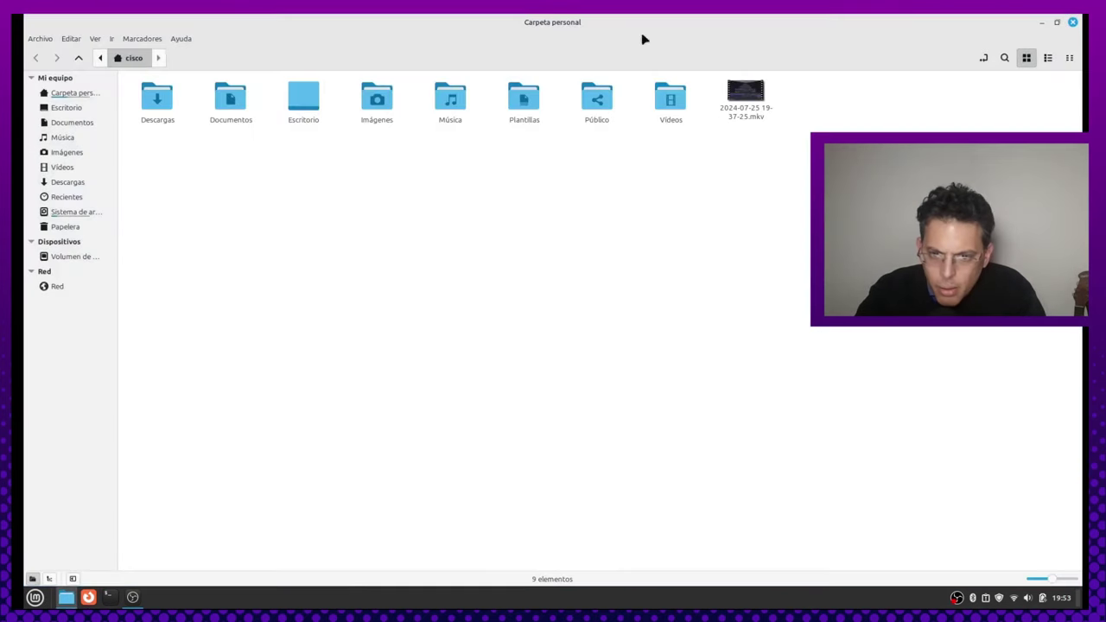
left_click_drag(642, 37, 24, 222)
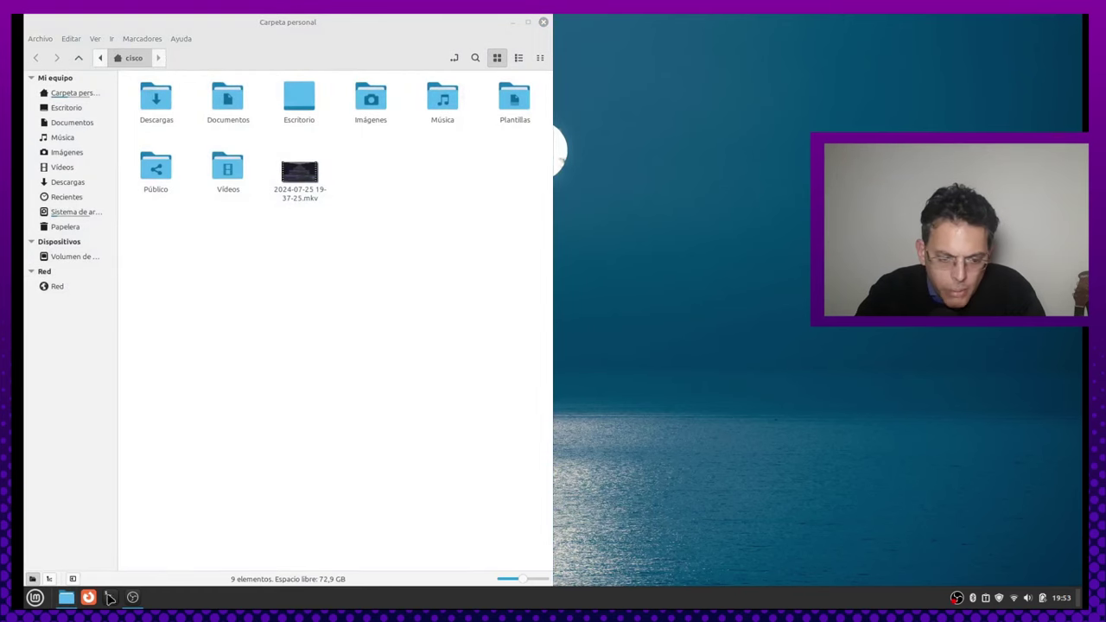
mouse_move(64, 591)
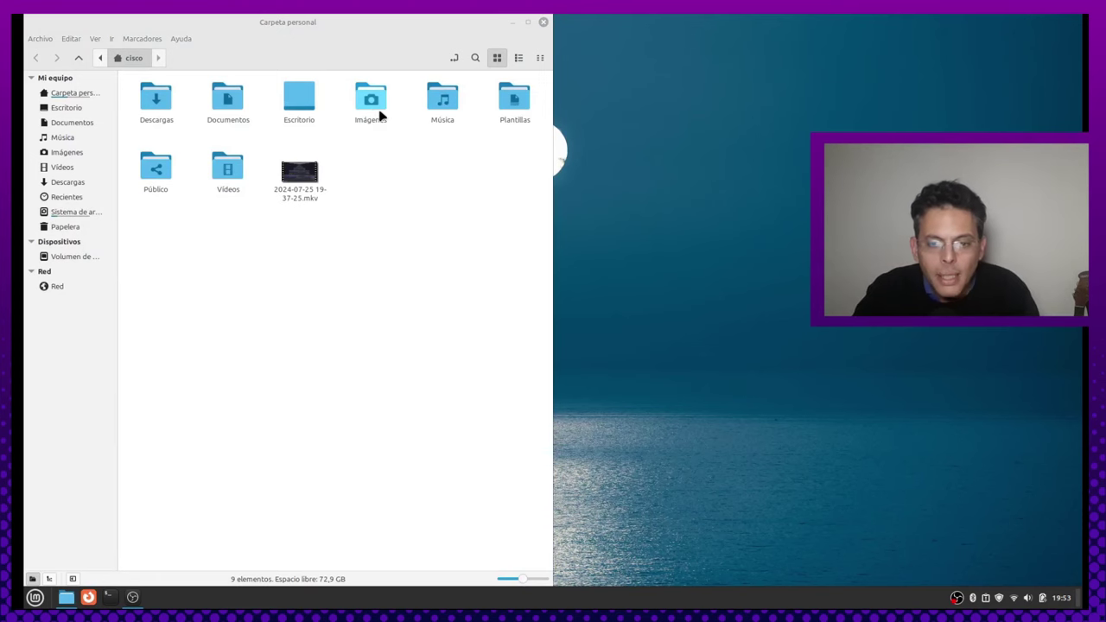
left_click(521, 24)
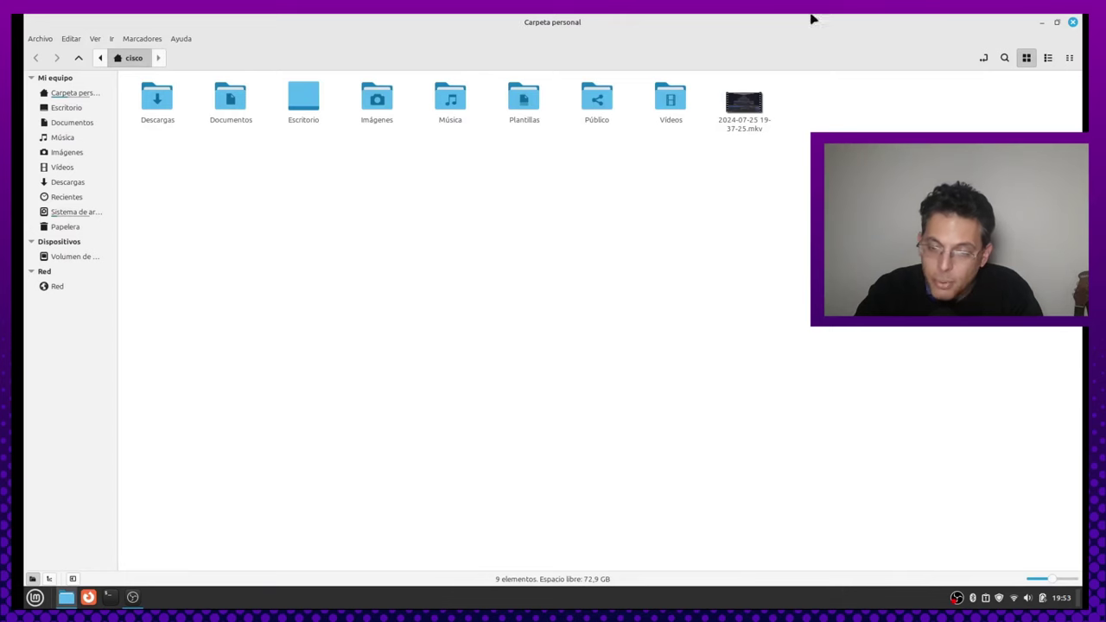
Step: Un-maximize and reposition the home folder window, minimize and restore it, and close it
left_click_drag(678, 42, 312, 153)
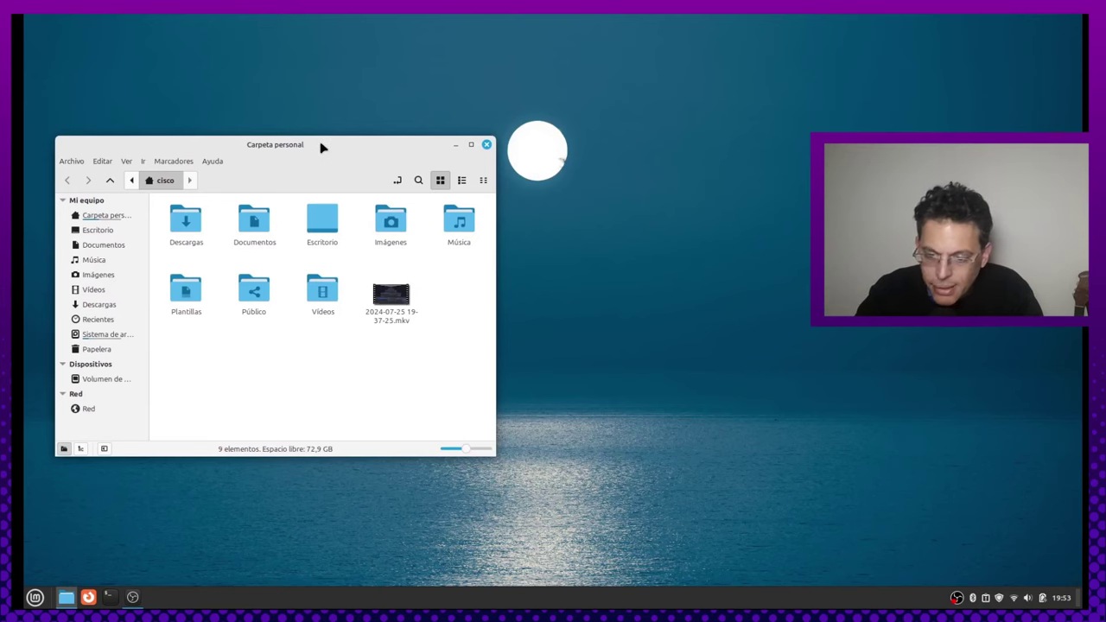
left_click_drag(320, 143, 330, 113)
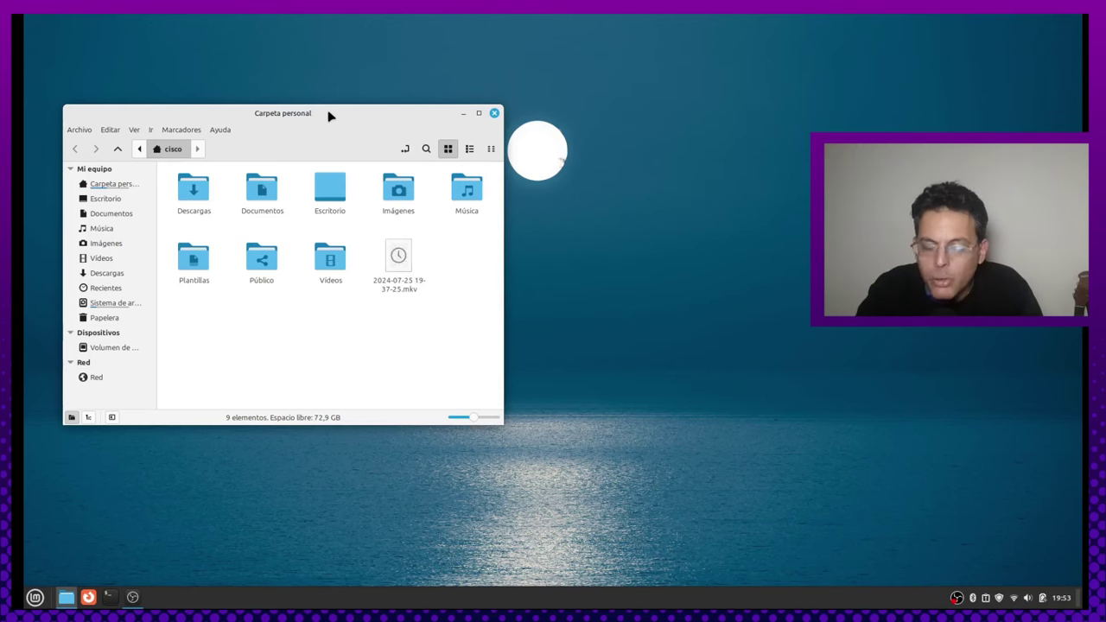
left_click(463, 113)
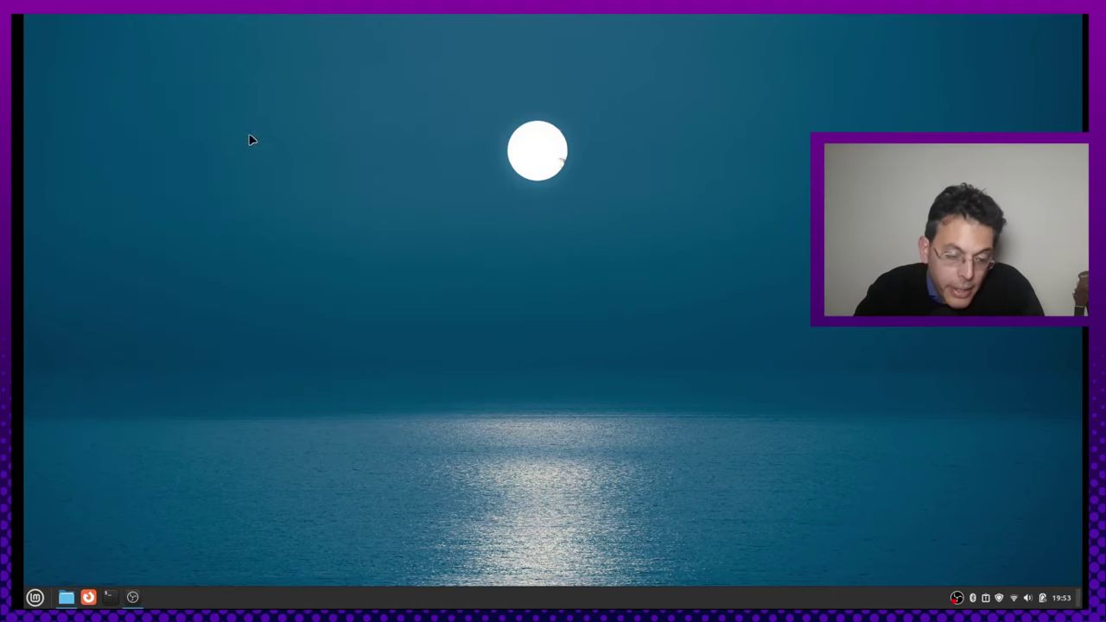
left_click(67, 600)
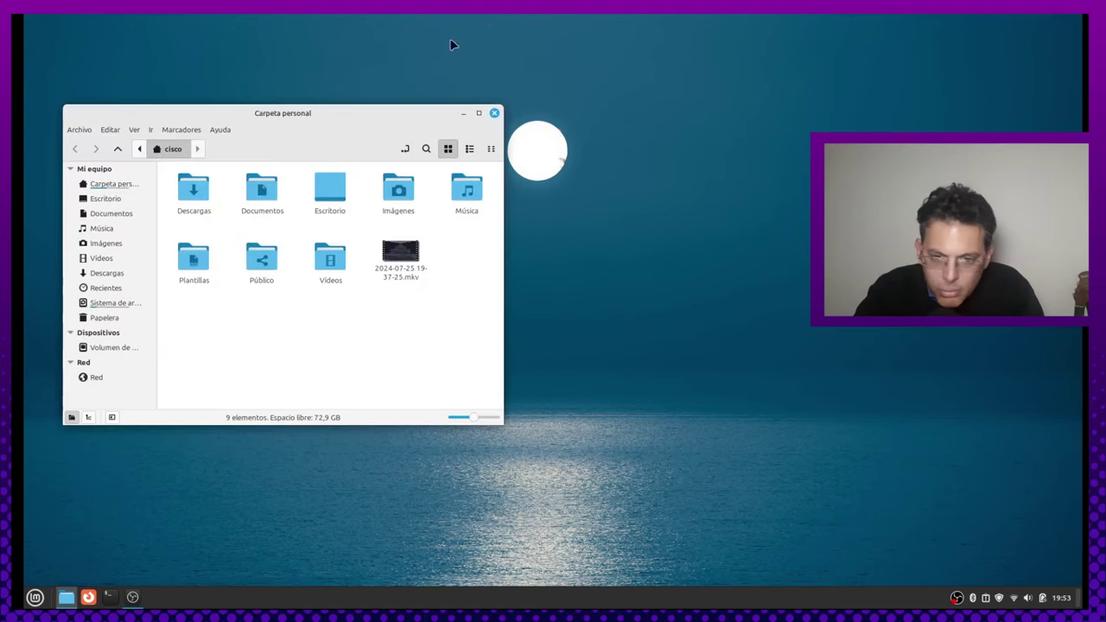
left_click(494, 114)
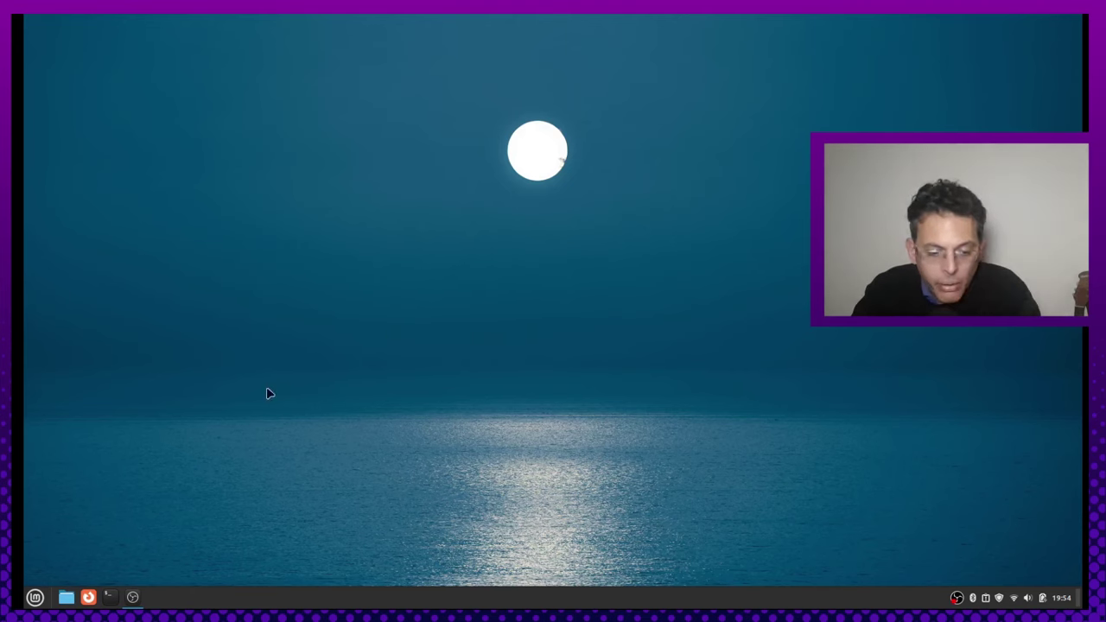
Step: Open YouTube in Firefox and search it for "blender movies"
left_click(89, 597)
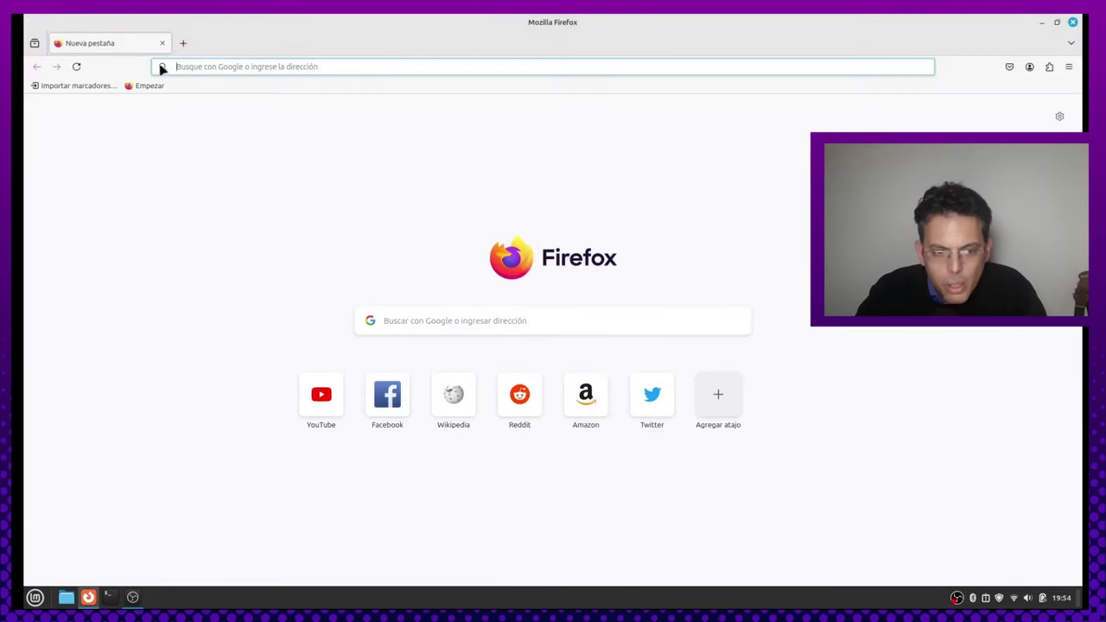
left_click(231, 66)
left_click(221, 91)
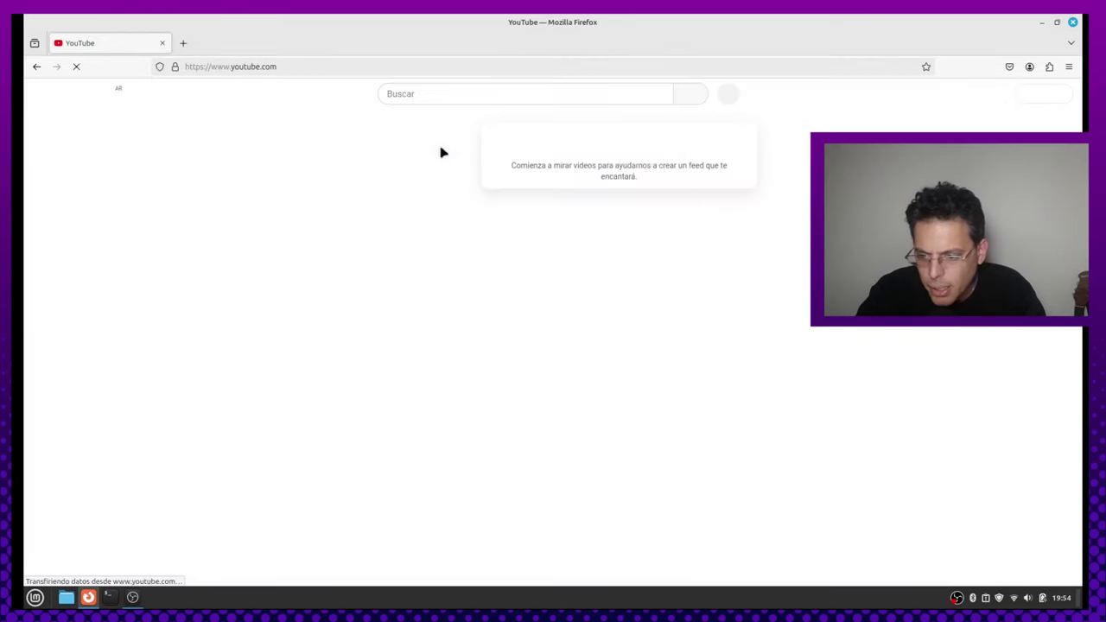
left_click(515, 90)
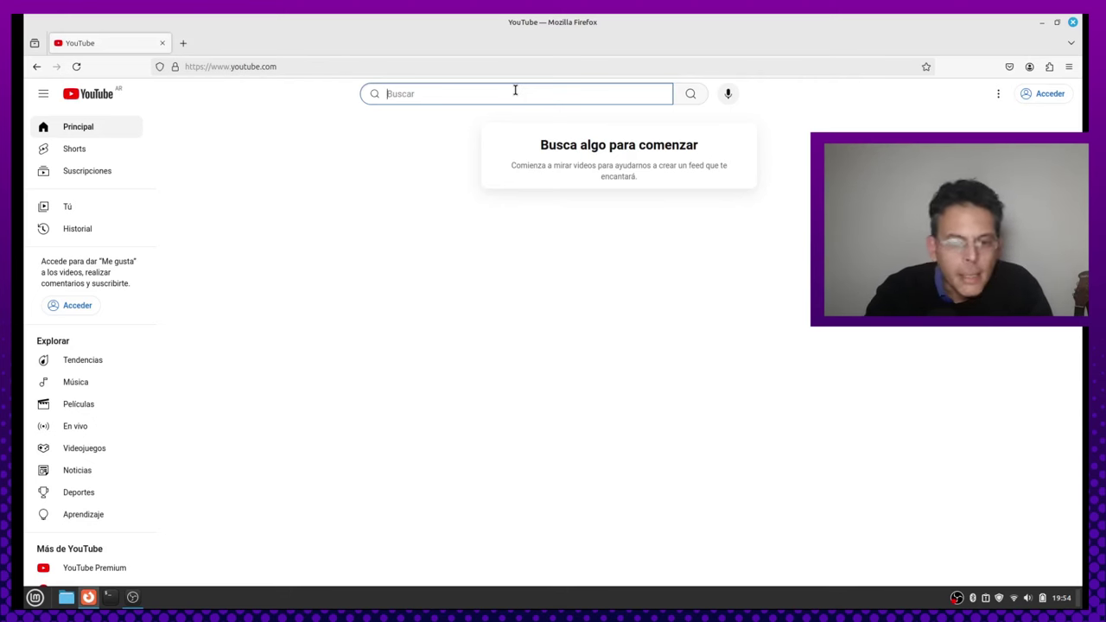
type("ble")
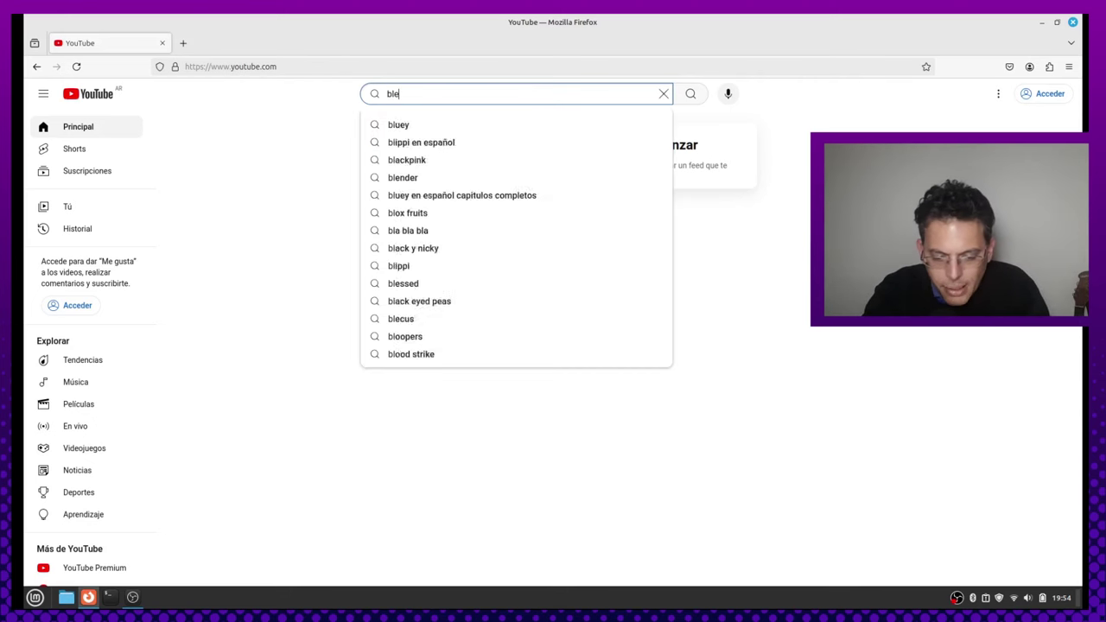
type("nder movies")
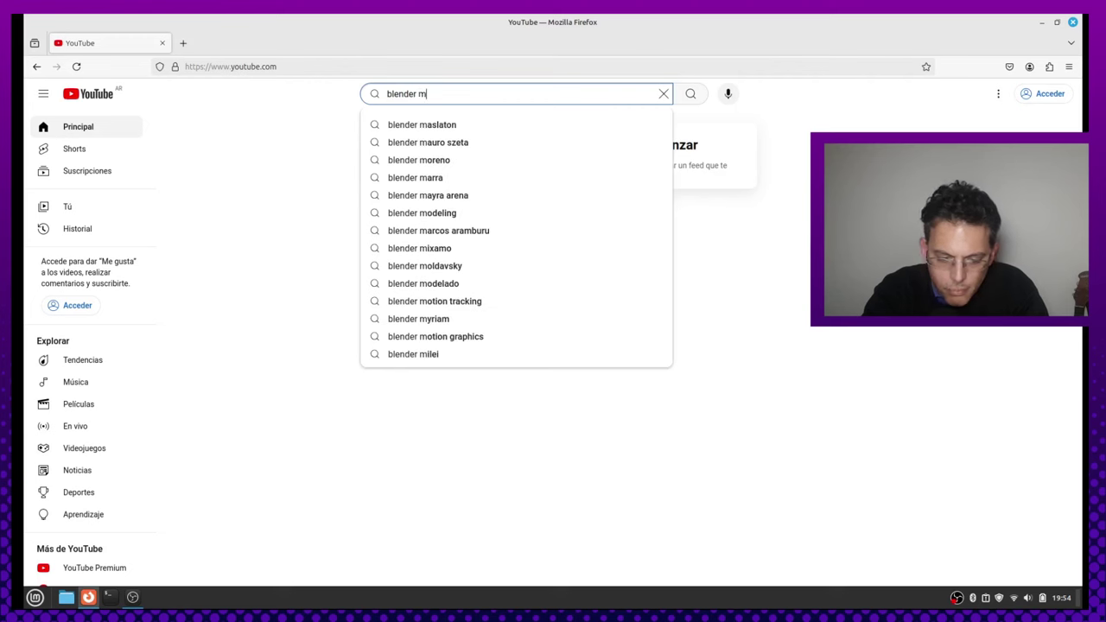
key("Return")
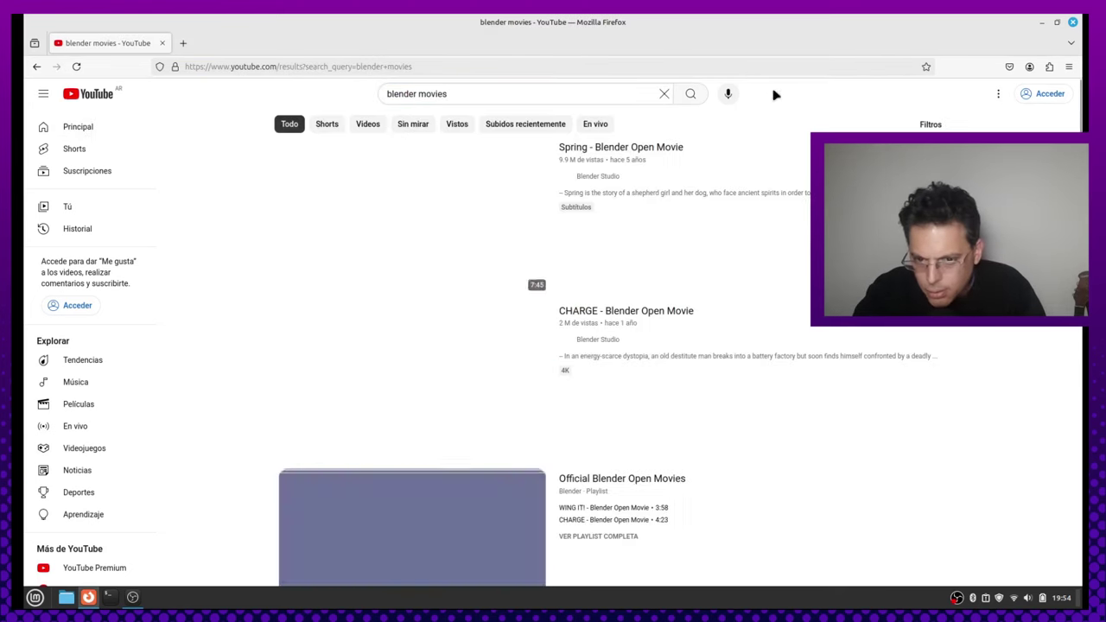
Step: Browse the search results and play the video "Lands Of Steel - An AWARDWINNING Blender Short Film"
scroll(928, 346, "down", 2)
scroll(790, 304, "down", 8)
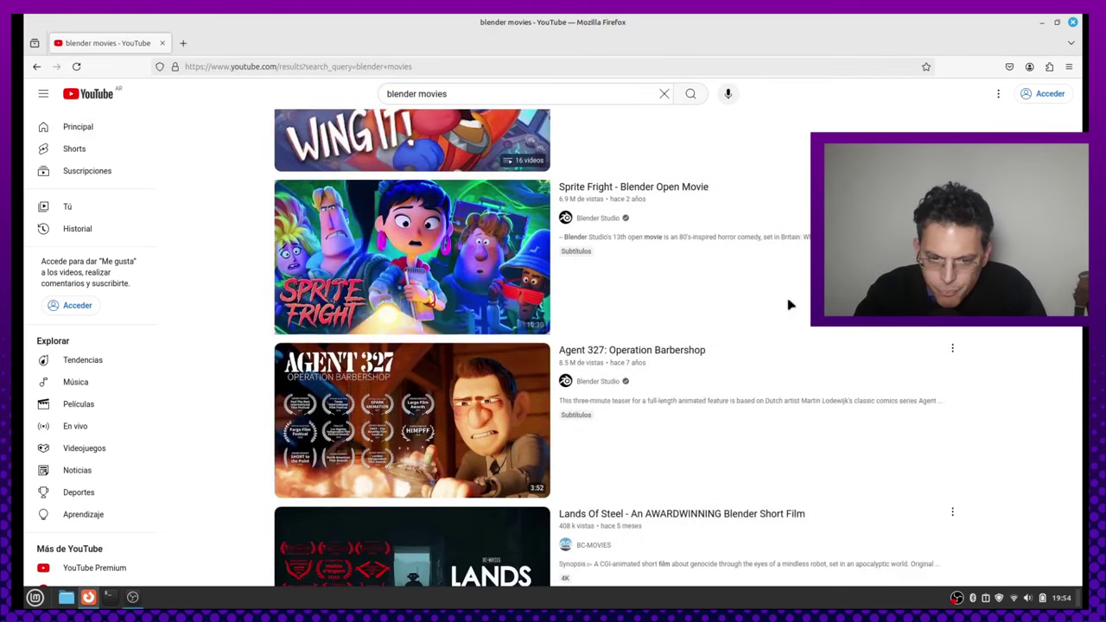
scroll(790, 304, "down", 2)
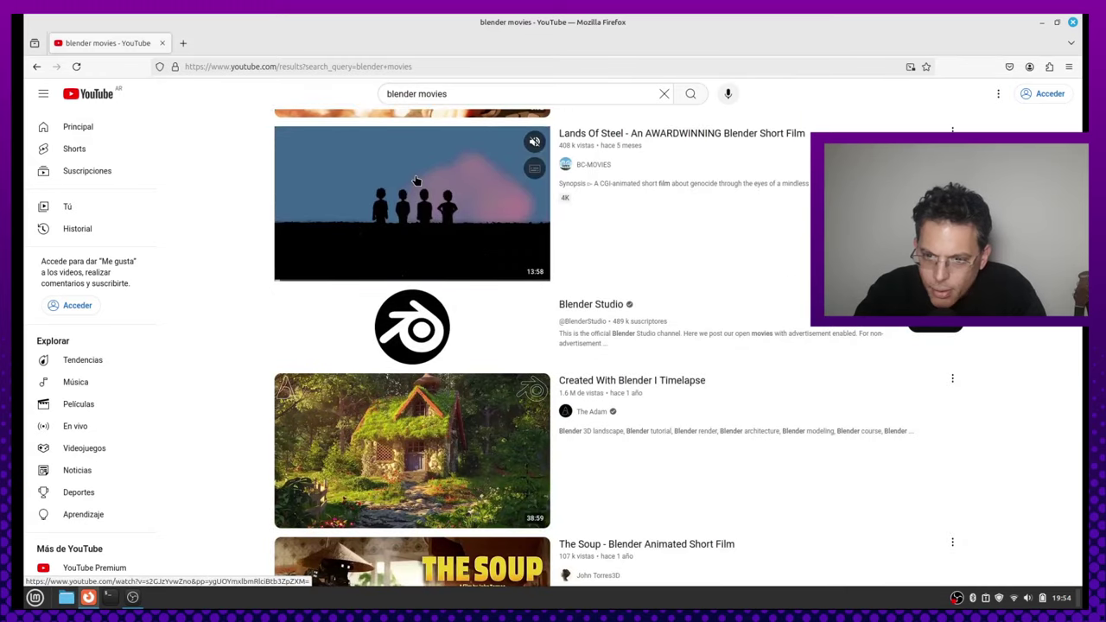
left_click(418, 180)
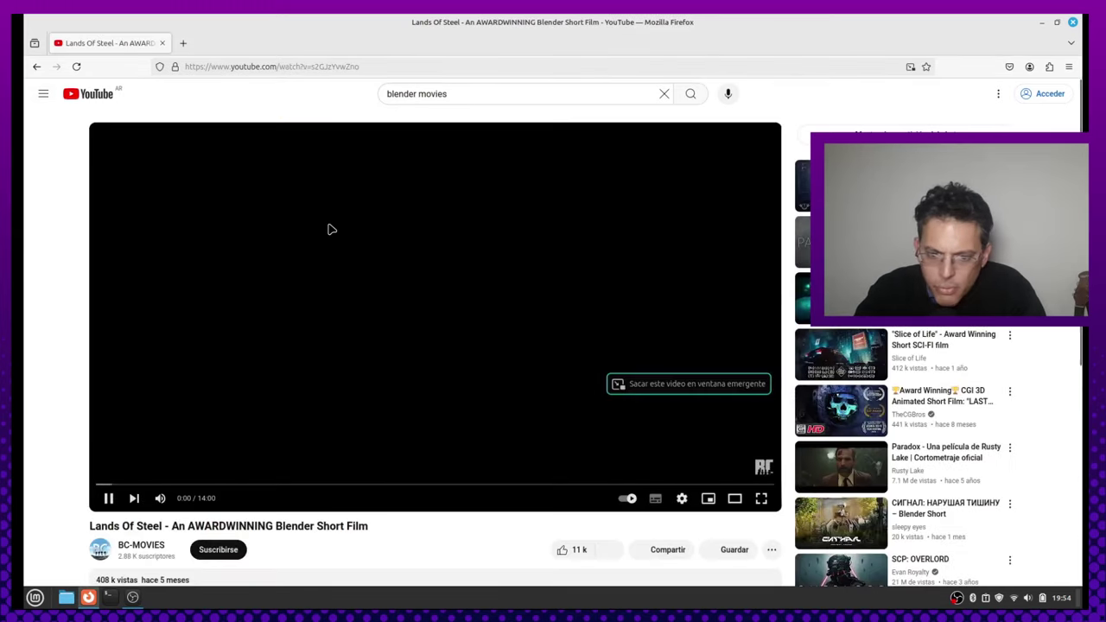
Step: Set the video's playback quality to 2160p 4K and switch it to full screen
left_click(682, 502)
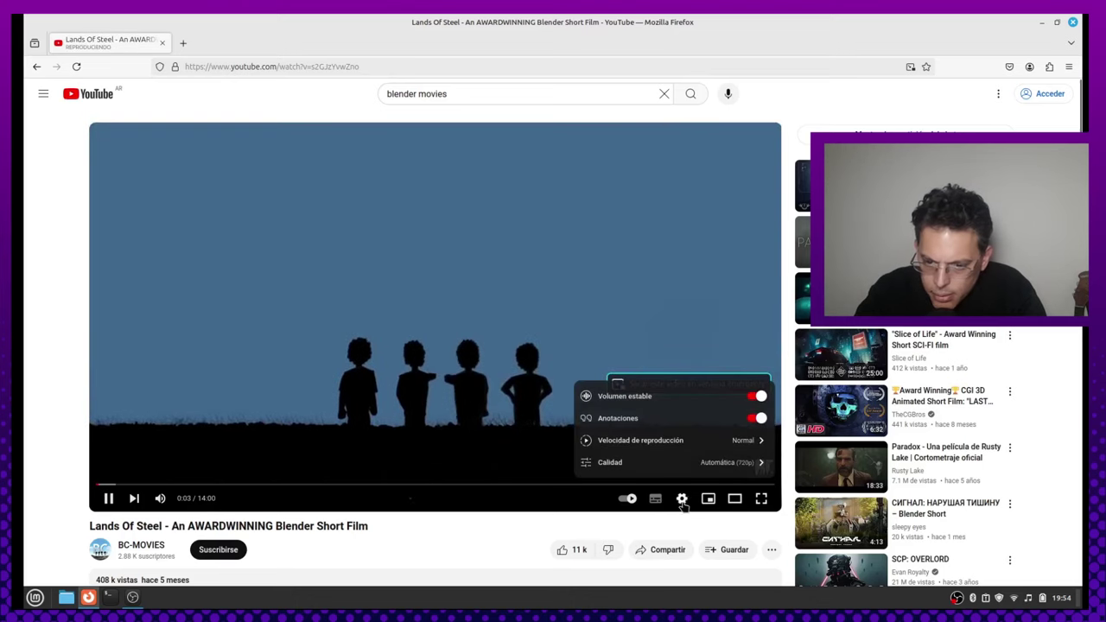
left_click(731, 462)
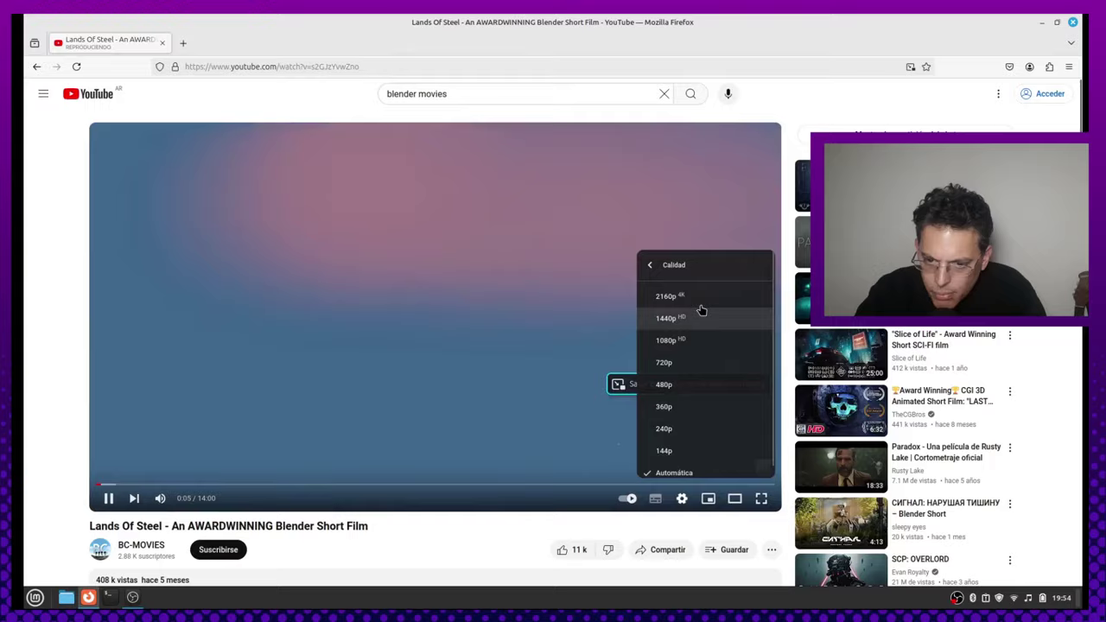
left_click(697, 297)
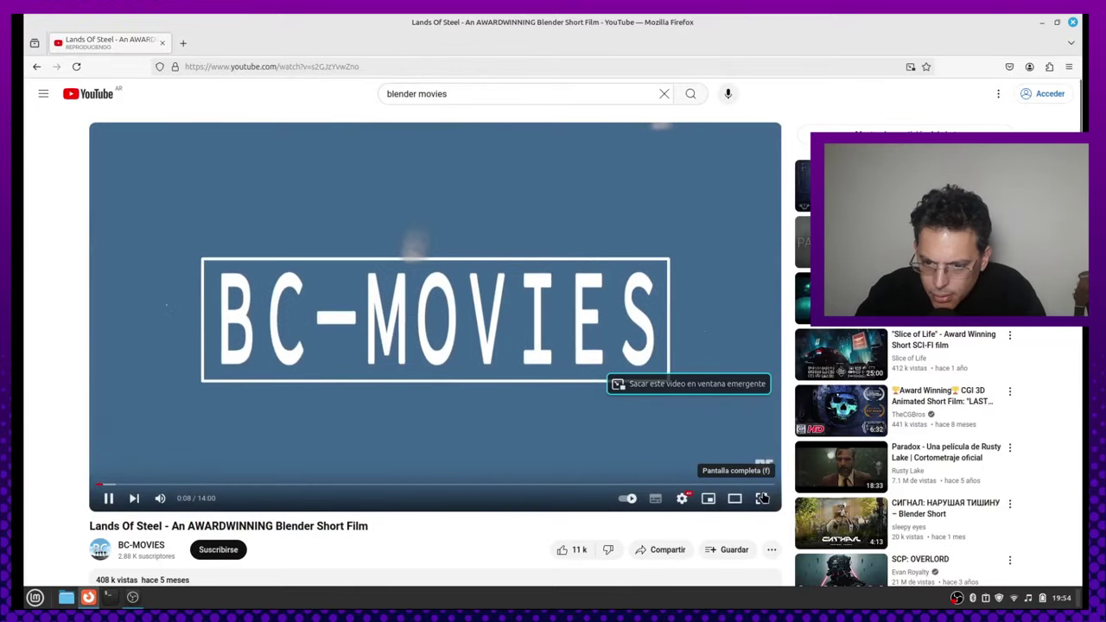
left_click(762, 499)
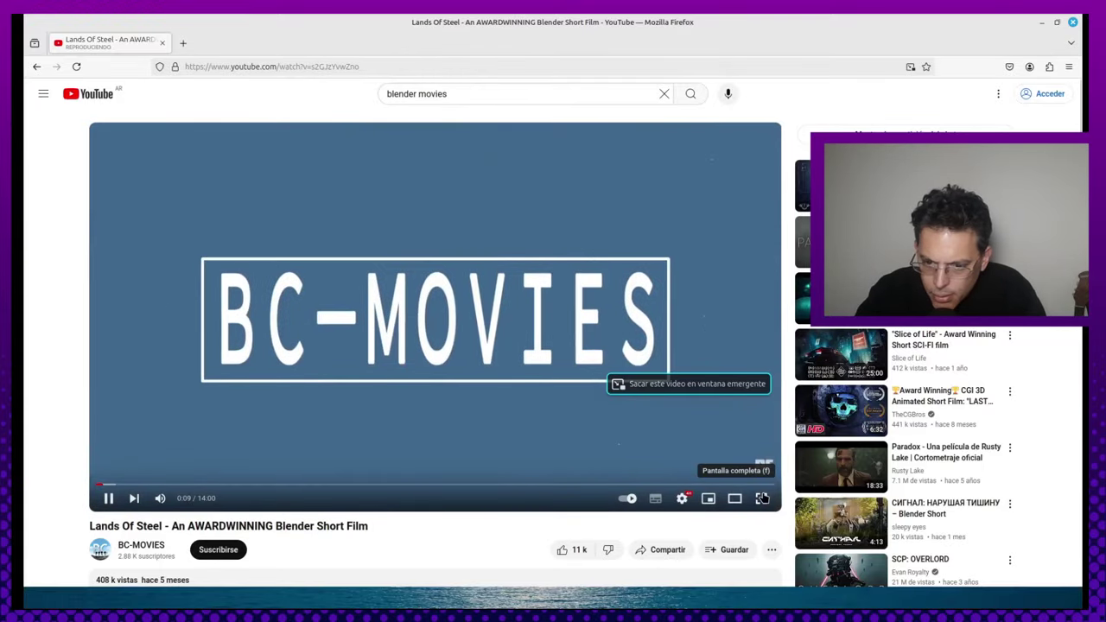